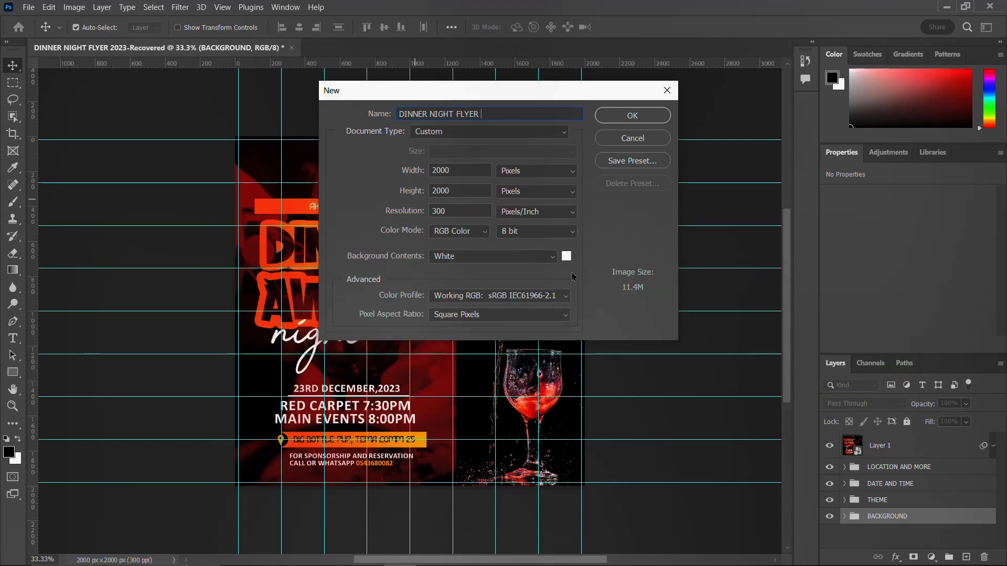
Create the DINNER NIGHT FLYER document at 2000 × 2000 pixels and 300 pixels/inch with a transparent background
{"action": "left_click", "coordinate": [472, 261]}
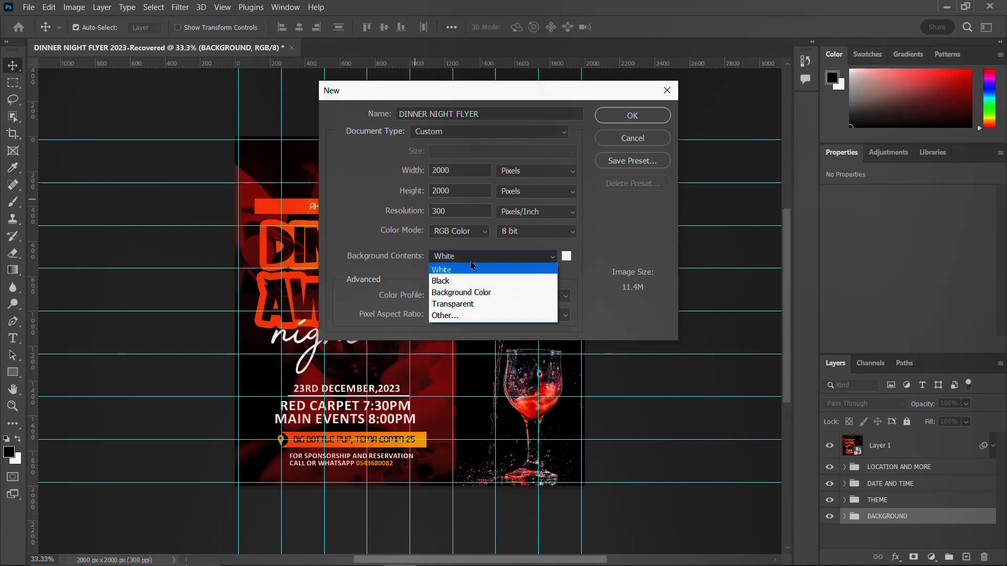
{"action": "left_click", "coordinate": [472, 304]}
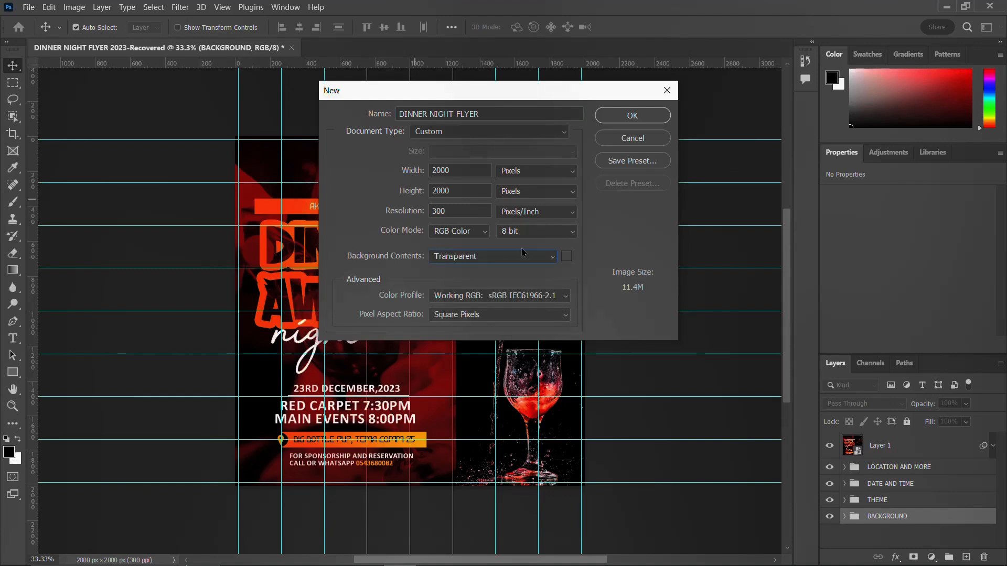
{"action": "left_click", "coordinate": [633, 116]}
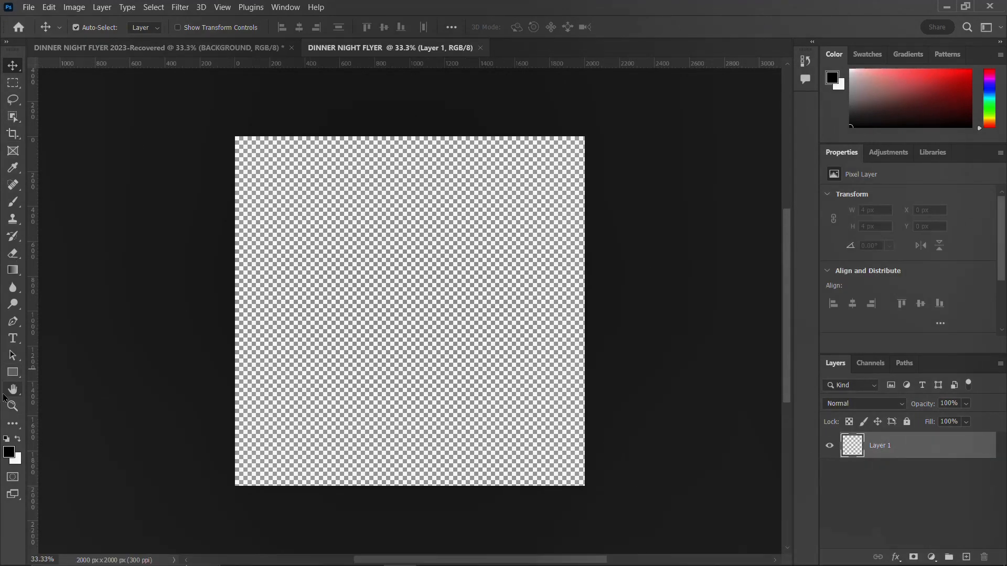
Draw a black rectangle without stroke, about 751 by 2024 px, along the canvas's right side, with its top on the canvas edge
{"action": "left_click", "coordinate": [4, 368]}
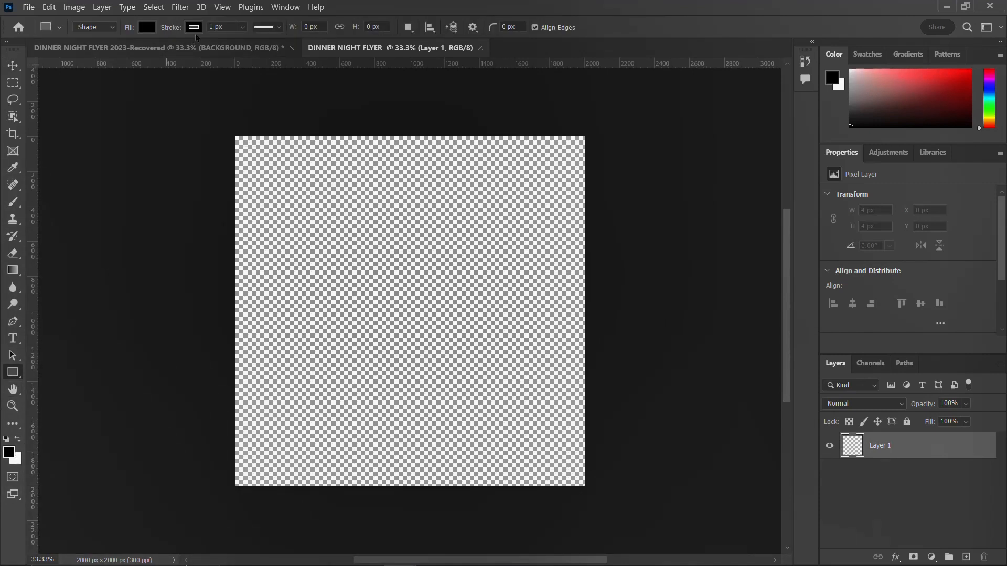
{"action": "left_click", "coordinate": [196, 29]}
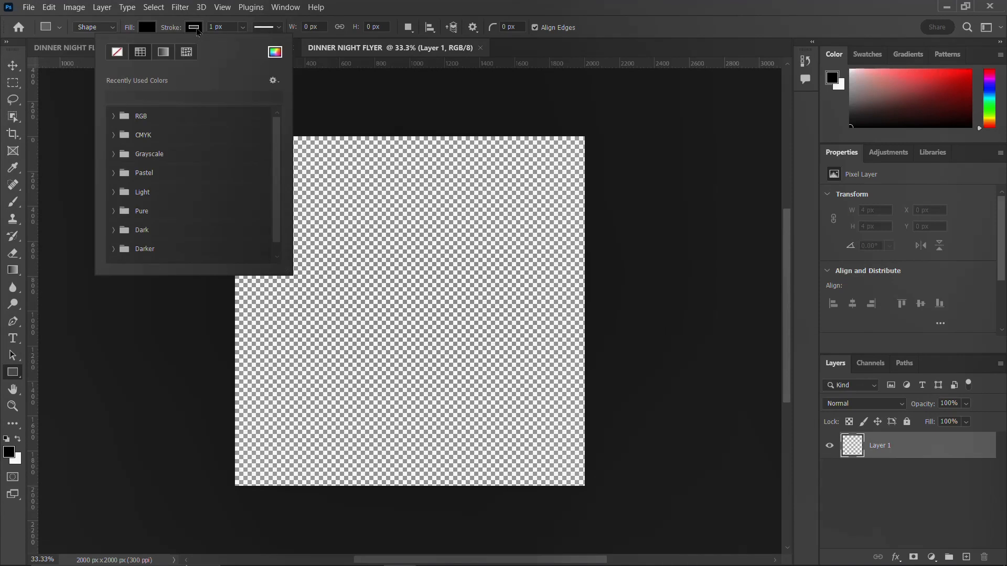
{"action": "left_click", "coordinate": [117, 51]}
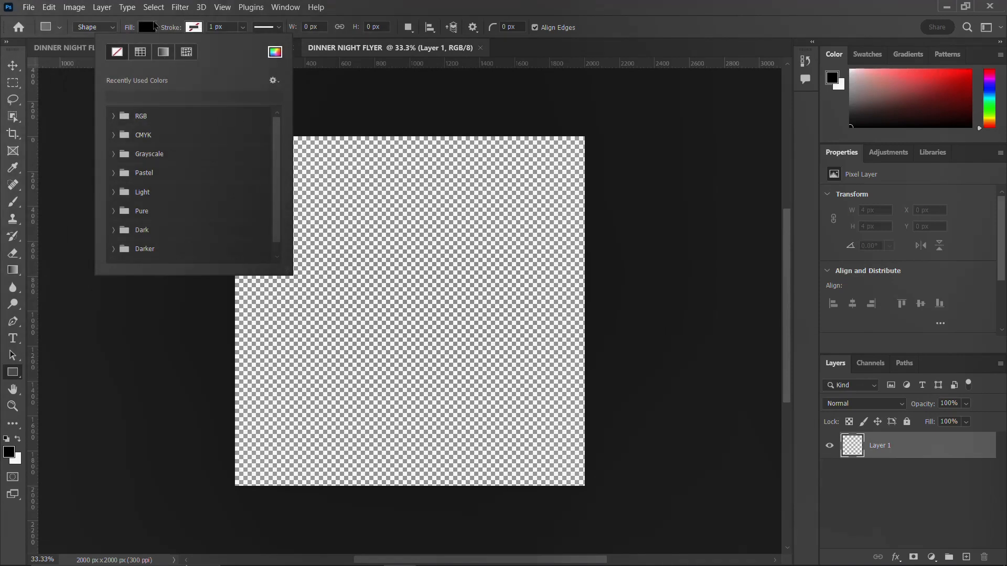
{"action": "left_click", "coordinate": [145, 28]}
{"action": "left_click", "coordinate": [111, 30]}
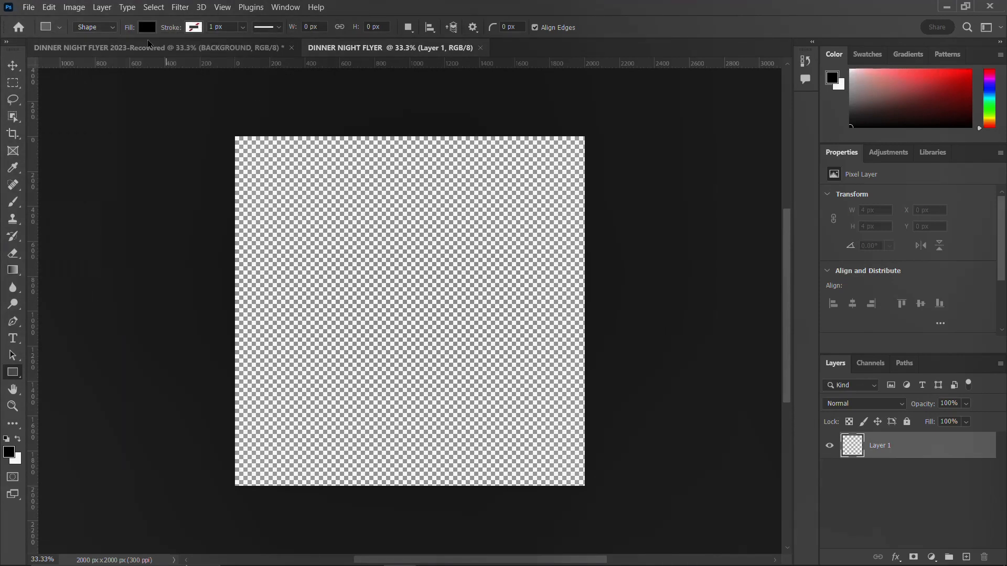
{"action": "left_click_drag", "start_coordinate": [459, 120], "coordinate": [590, 491]}
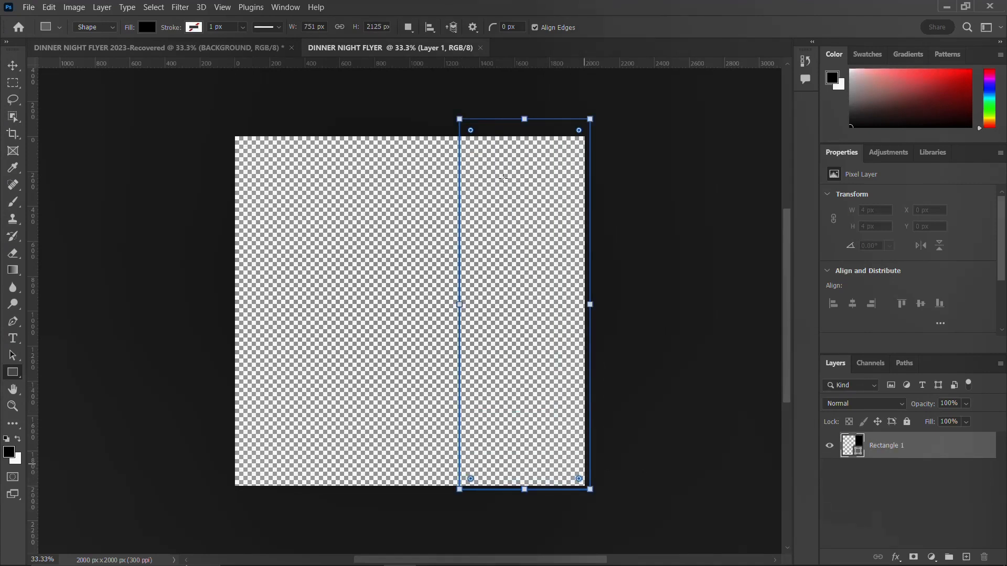
{"action": "left_click_drag", "start_coordinate": [526, 119], "coordinate": [529, 135]}
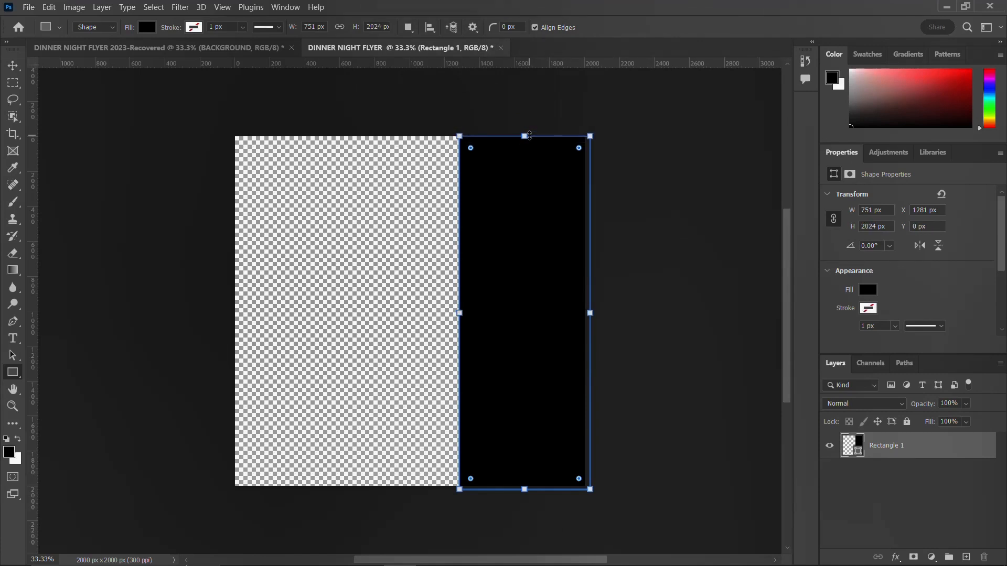
{"action": "key", "text": "Return"}
Duplicate the black rectangle to the canvas's left side and offset the copy to X -6 px
{"action": "key", "text": "v"}
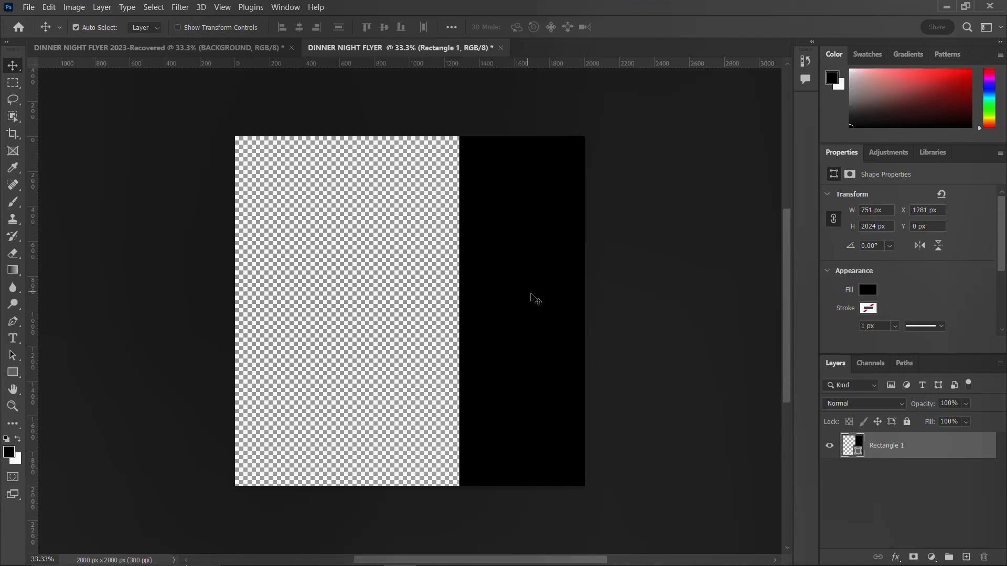
{"action": "left_click_drag", "start_coordinate": [519, 297], "coordinate": [308, 299]}
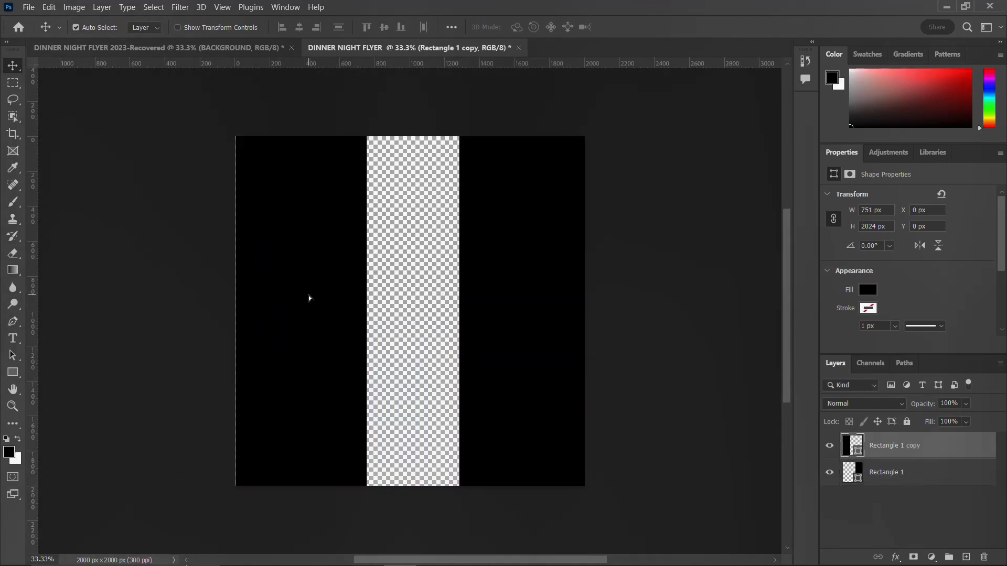
{"action": "key", "text": "Left"}
{"action": "key", "text": "Left"}
{"action": "key", "text": "Left"}
{"action": "key", "text": "Left"}
{"action": "key", "text": "Left"}
{"action": "key", "text": "Left"}
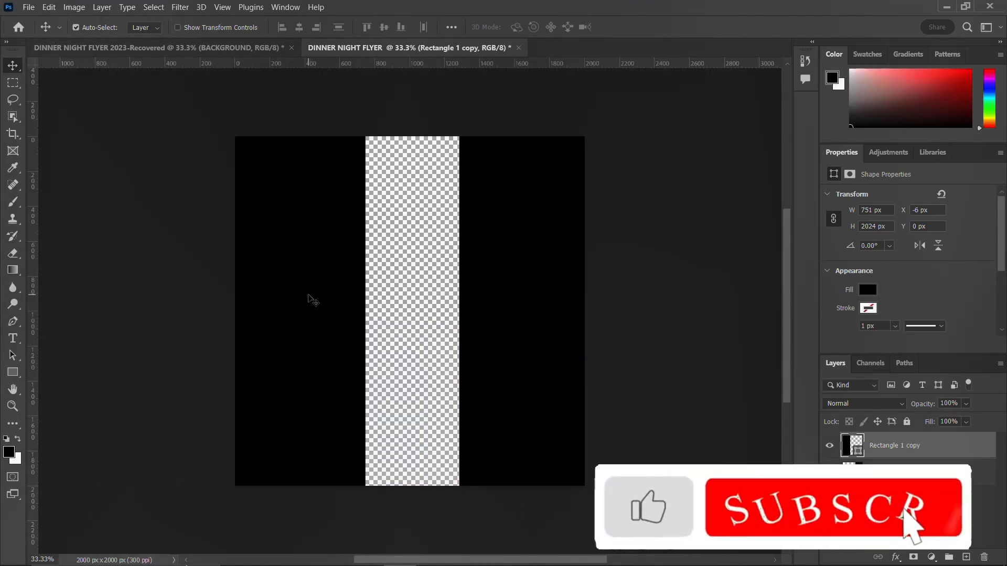
Stretch the left rectangle copy to about 1287 px wide so it meets the right rectangle
{"action": "key", "text": "ctrl+t"}
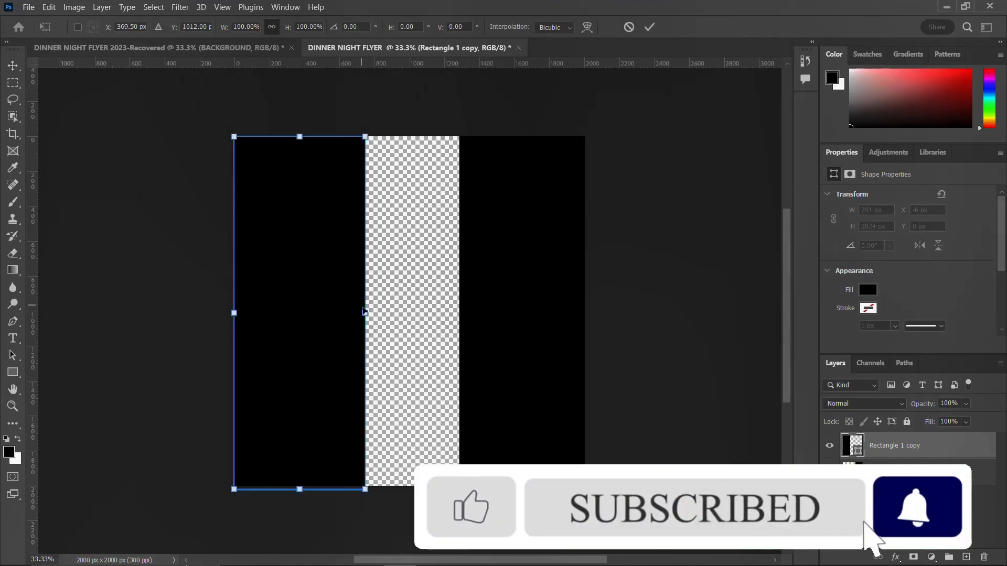
{"action": "left_click_drag", "start_coordinate": [365, 312], "coordinate": [461, 320]}
{"action": "key", "text": "Return"}
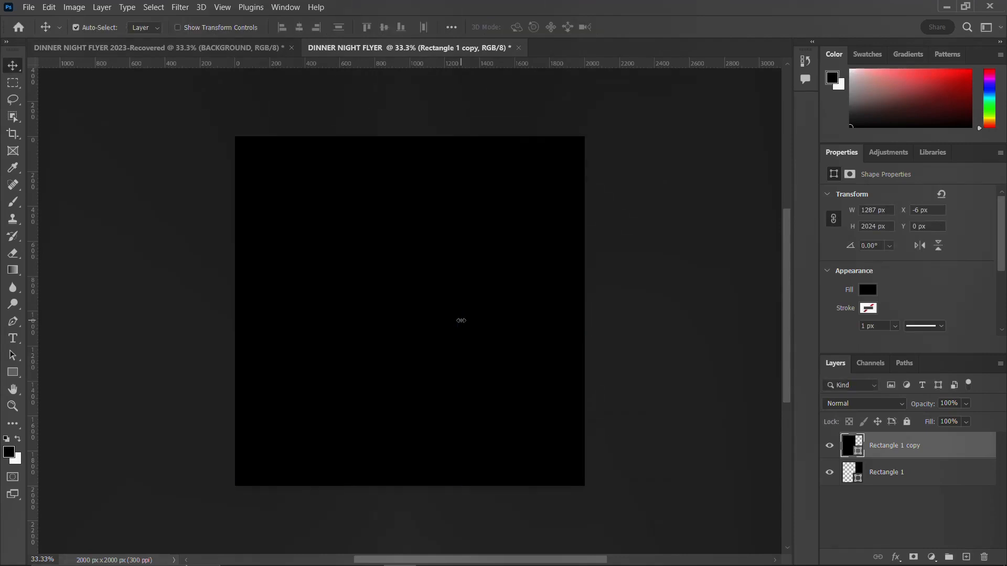
Change the left rectangle's fill to the dark red color #4e0202
{"action": "left_click", "coordinate": [867, 290]}
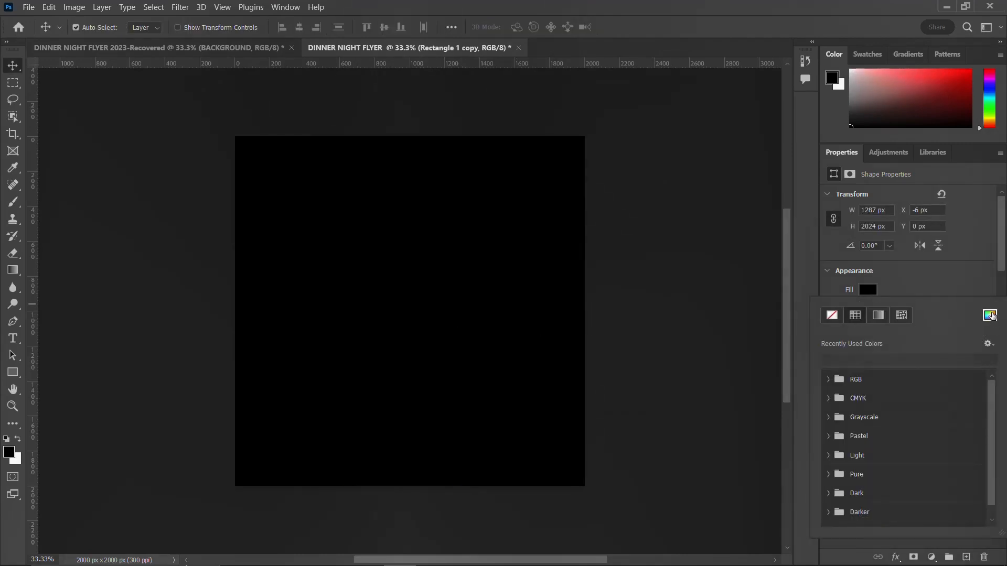
{"action": "left_click", "coordinate": [990, 315]}
{"action": "left_click_drag", "start_coordinate": [484, 217], "coordinate": [494, 236]}
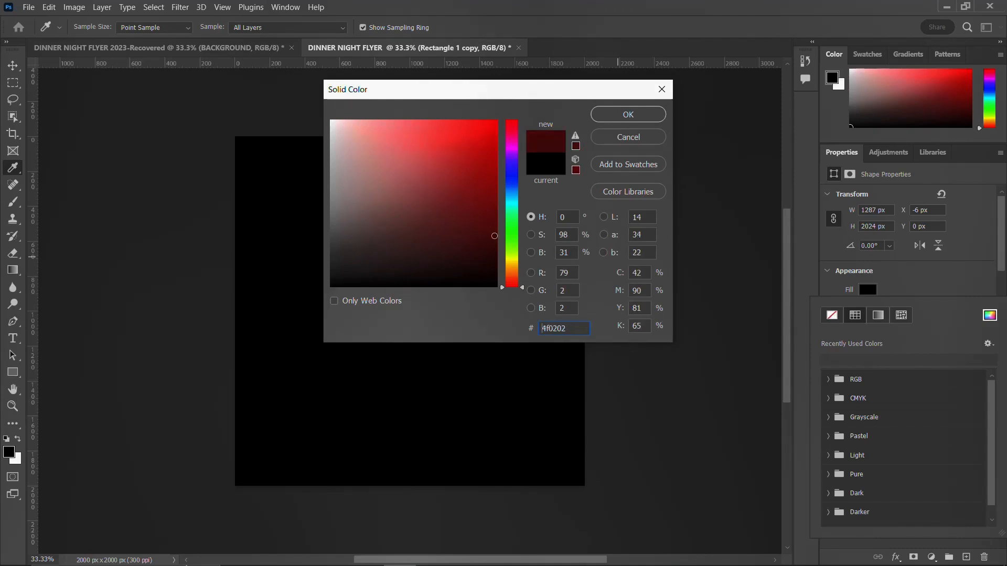
{"action": "left_click_drag", "start_coordinate": [494, 236], "coordinate": [494, 236]}
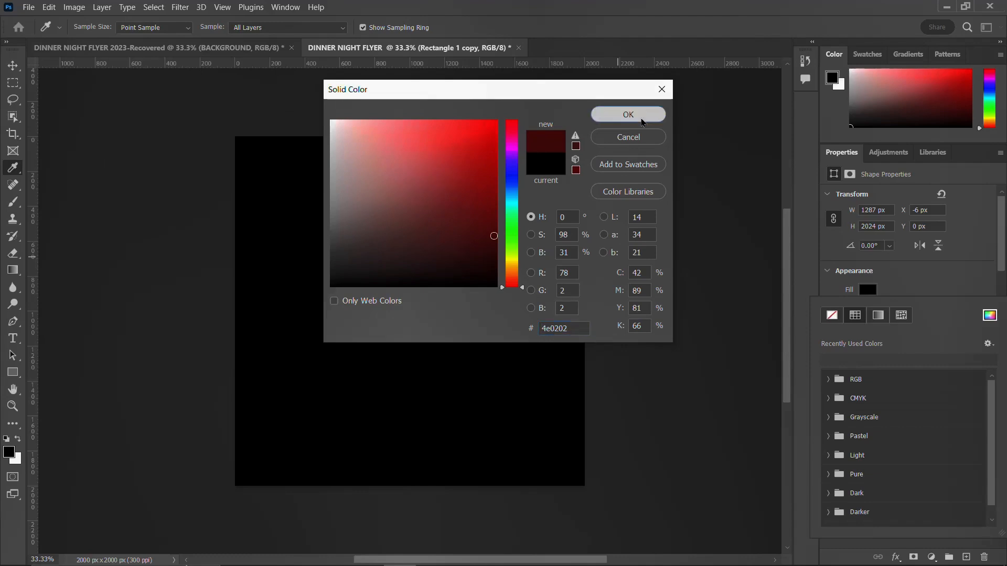
{"action": "left_click", "coordinate": [628, 115]}
Place the Pexels 736188 photo of a splashing wine glass over the right black rectangle and clip it to that rectangle
{"action": "left_click", "coordinate": [500, 265]}
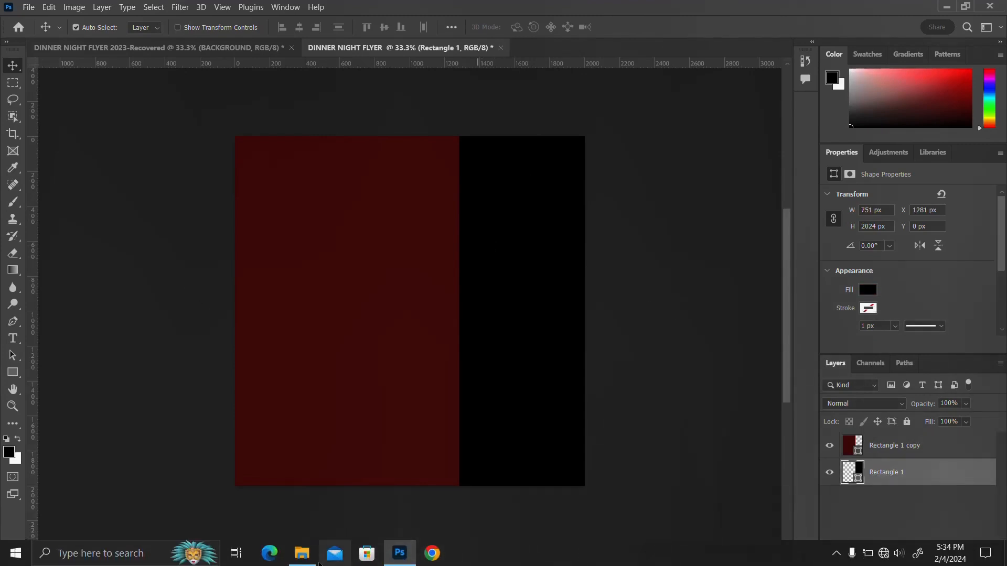
{"action": "left_click", "coordinate": [301, 553]}
{"action": "left_click_drag", "start_coordinate": [678, 180], "coordinate": [272, 345]}
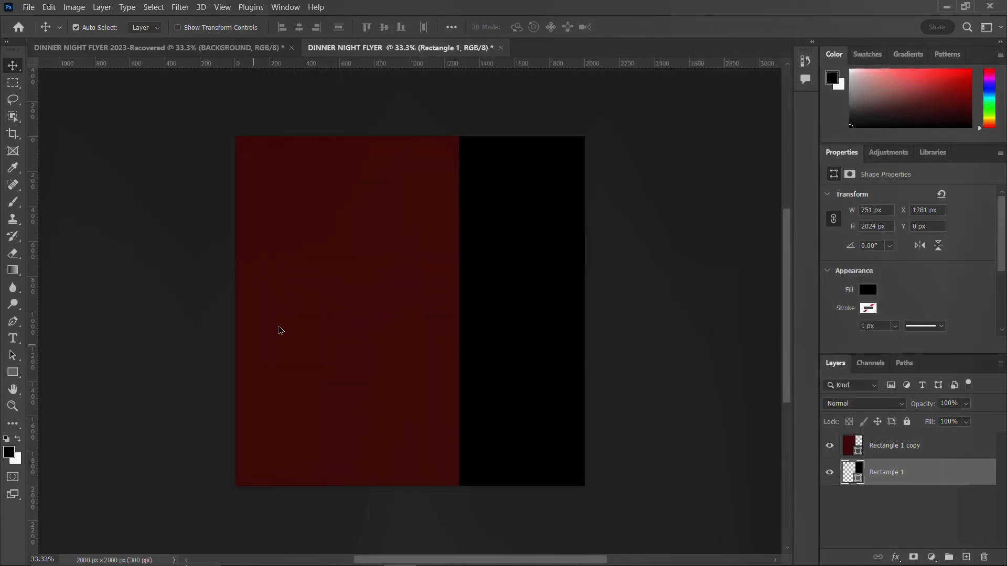
{"action": "left_click_drag", "start_coordinate": [301, 328], "coordinate": [419, 333]}
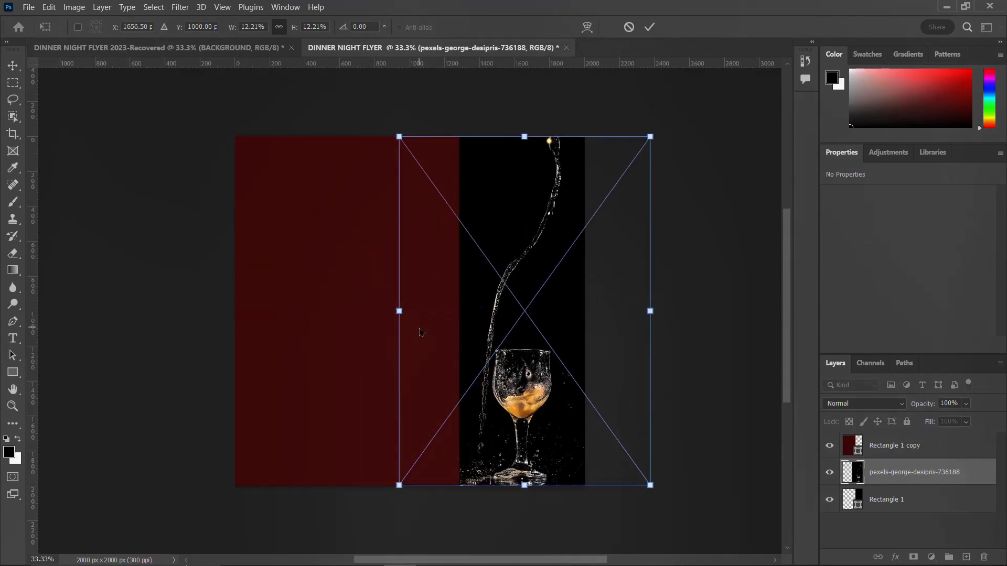
{"action": "key", "text": "Return"}
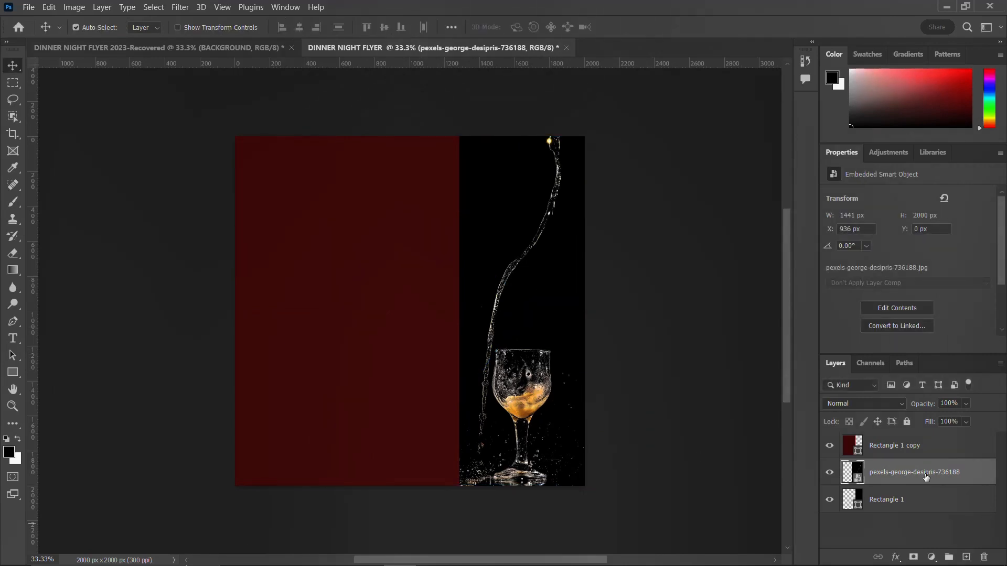
{"action": "right_click", "coordinate": [925, 477]}
{"action": "left_click", "coordinate": [771, 322]}
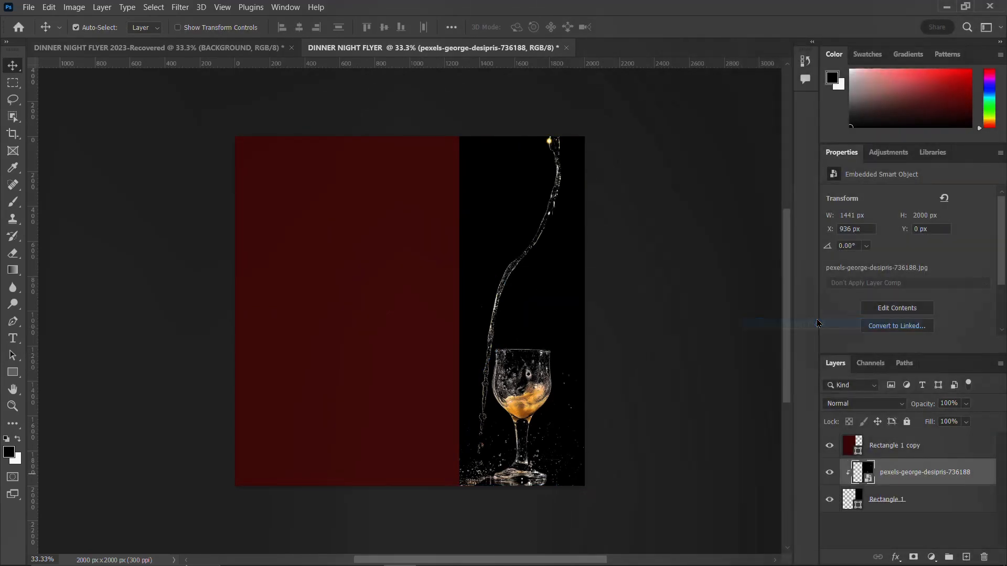
Place the pexels-cottonbro-3171158 photo over the dark red rectangle and set its blend mode to Overlay
{"action": "left_click", "coordinate": [892, 455]}
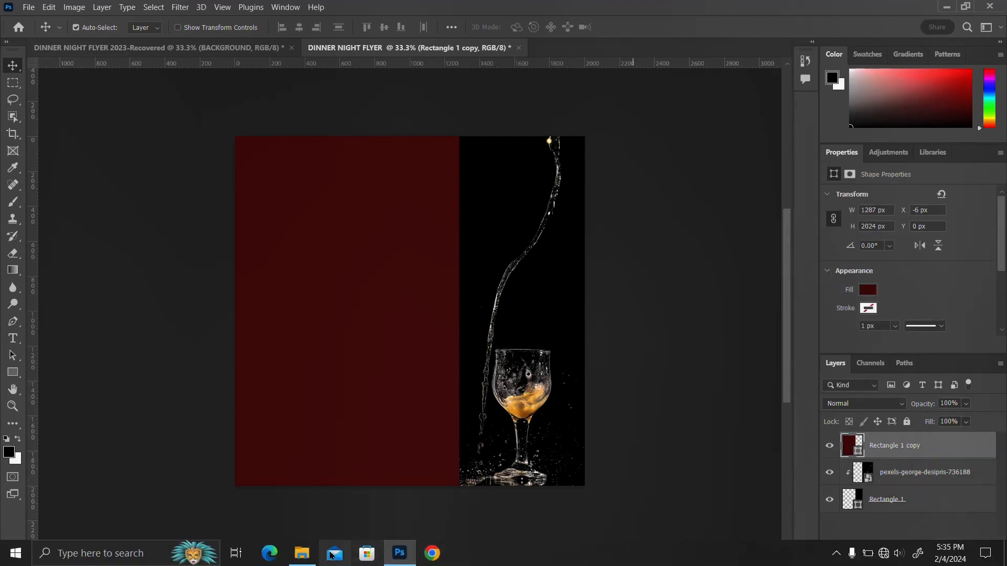
{"action": "left_click", "coordinate": [302, 554]}
{"action": "left_click_drag", "start_coordinate": [592, 139], "coordinate": [266, 328]}
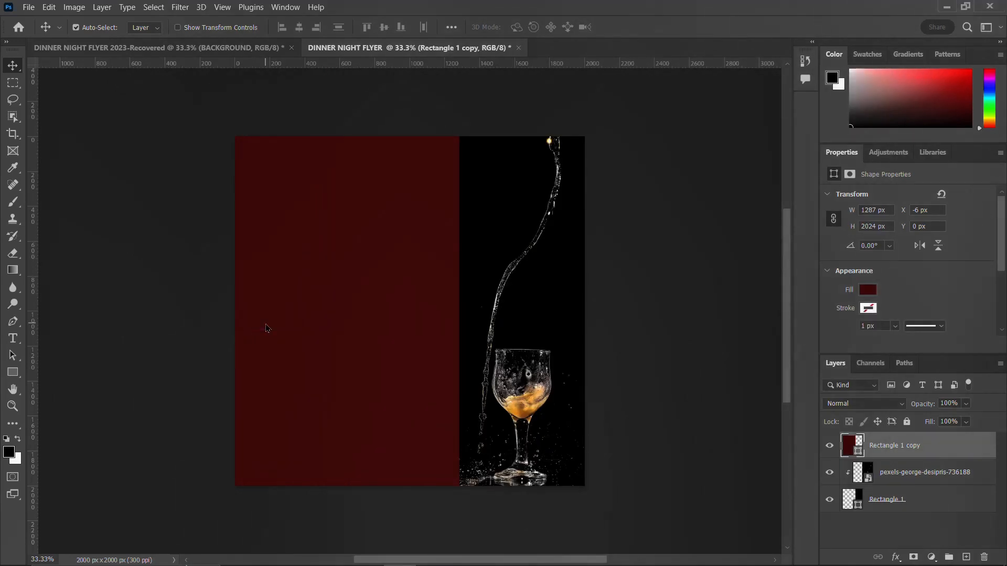
{"action": "left_click_drag", "start_coordinate": [414, 321], "coordinate": [351, 322]}
{"action": "key", "text": "Return"}
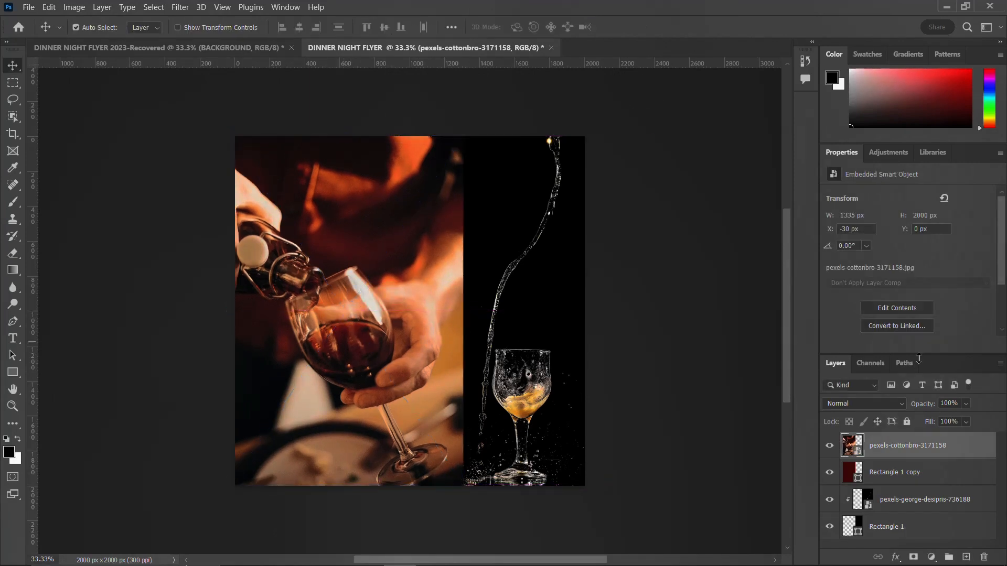
{"action": "left_click", "coordinate": [888, 411]}
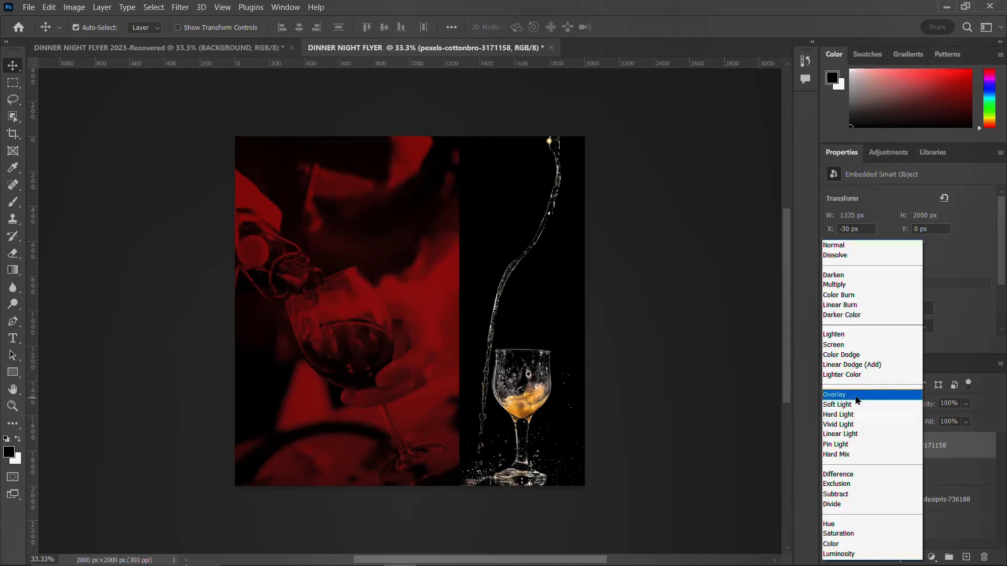
{"action": "left_click", "coordinate": [857, 400]}
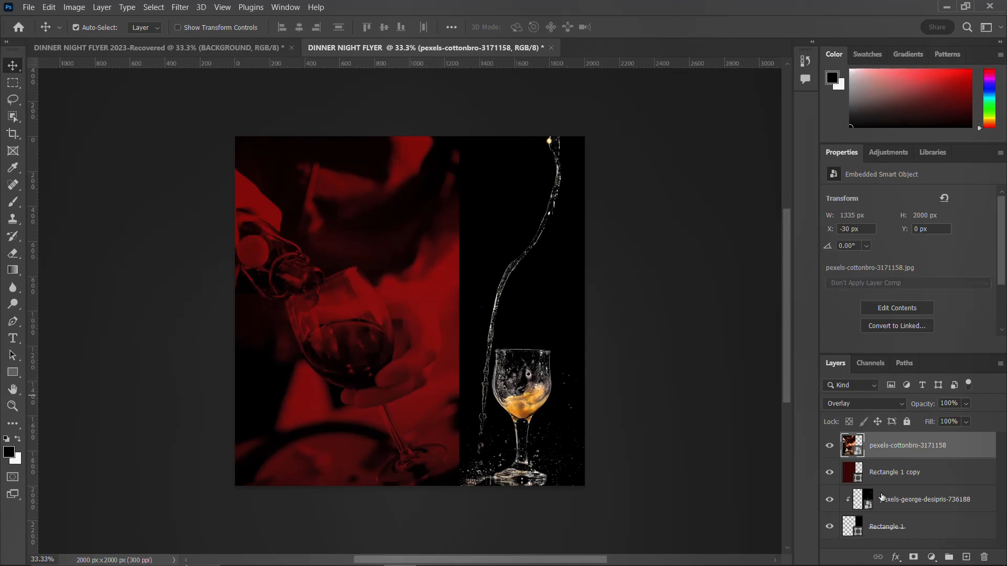
Group all four layers, name the group BACKGROUND, and toggle its visibility off and on to check it
{"action": "left_click", "coordinate": [913, 533], "text": "shift"}
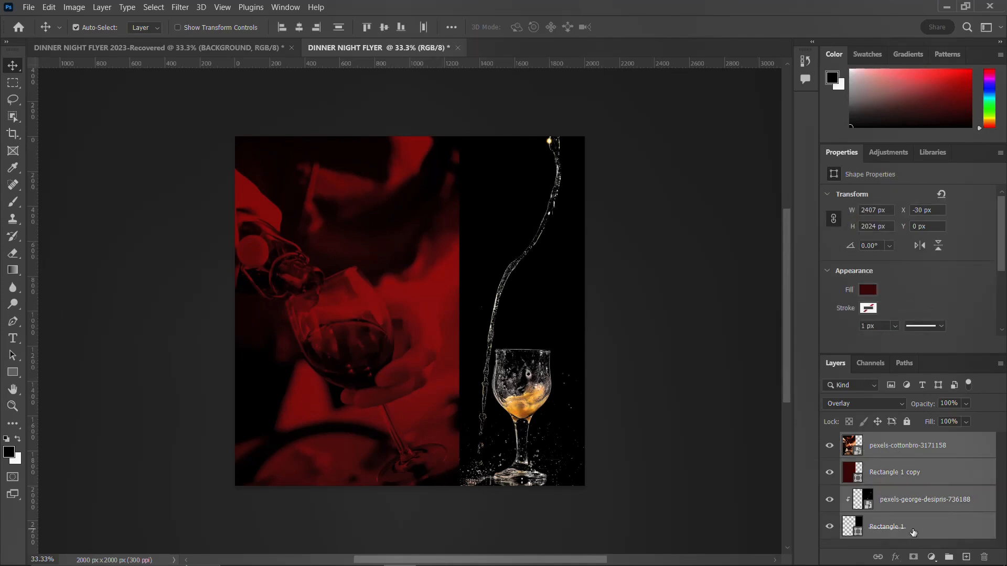
{"action": "key", "text": "ctrl+g"}
{"action": "double_click", "coordinate": [874, 440]}
{"action": "type", "text": "BACKGROUND"}
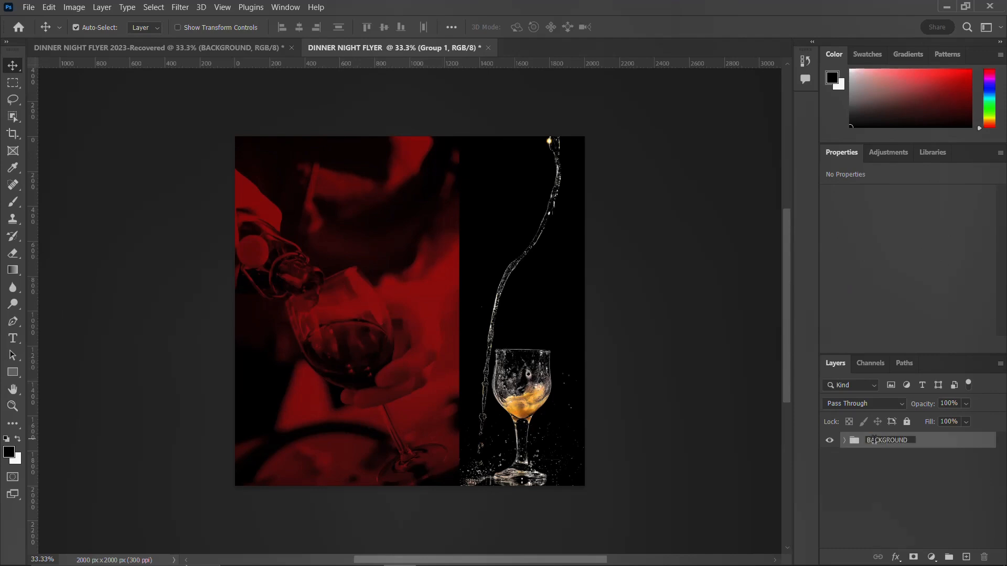
{"action": "key", "text": "Return"}
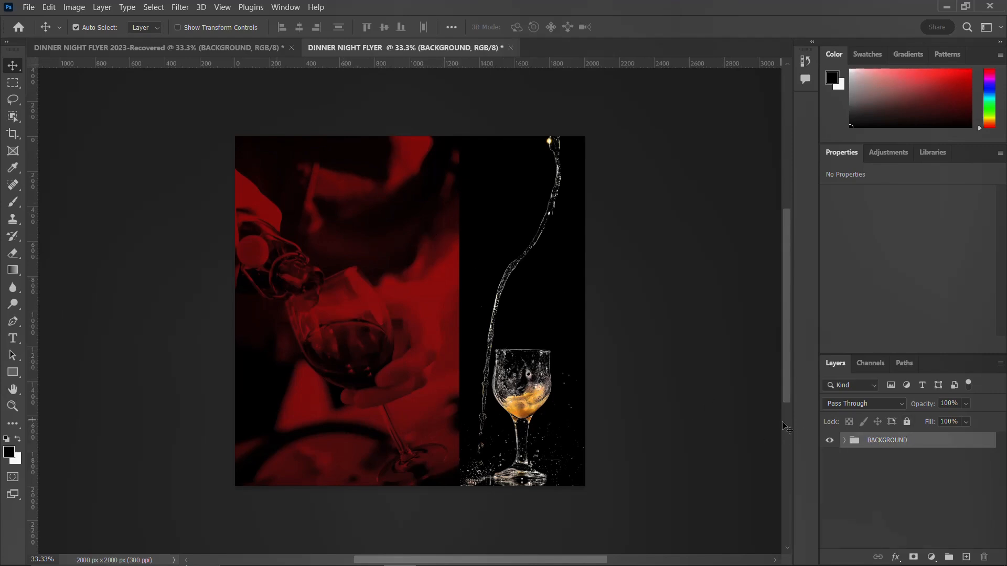
{"action": "left_click", "coordinate": [829, 440]}
{"action": "left_click", "coordinate": [829, 440]}
Draw a black horizontal bar about 1090 by 148 px across the upper part of the red wine photo
{"action": "left_click", "coordinate": [12, 374]}
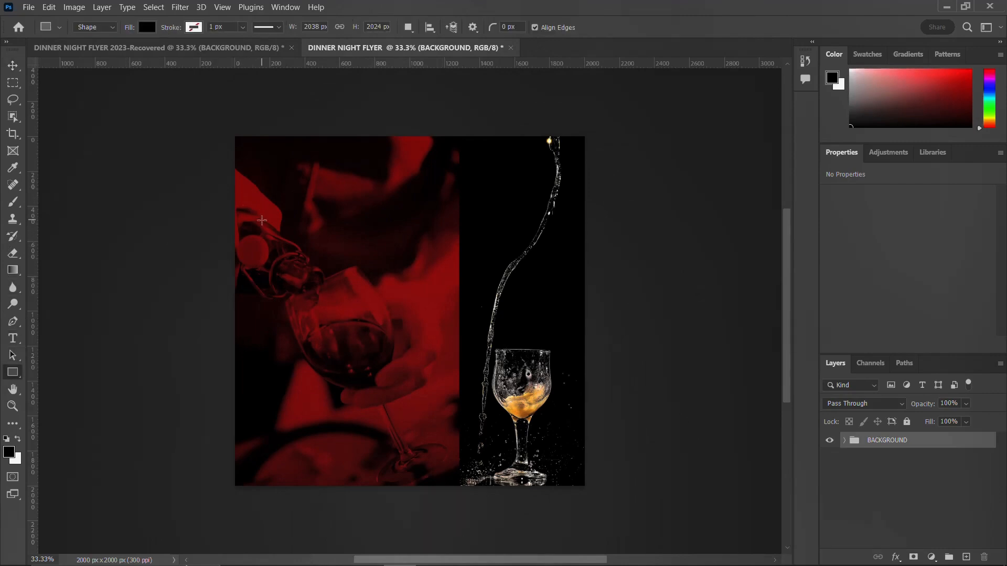
{"action": "left_click_drag", "start_coordinate": [258, 214], "coordinate": [449, 240]}
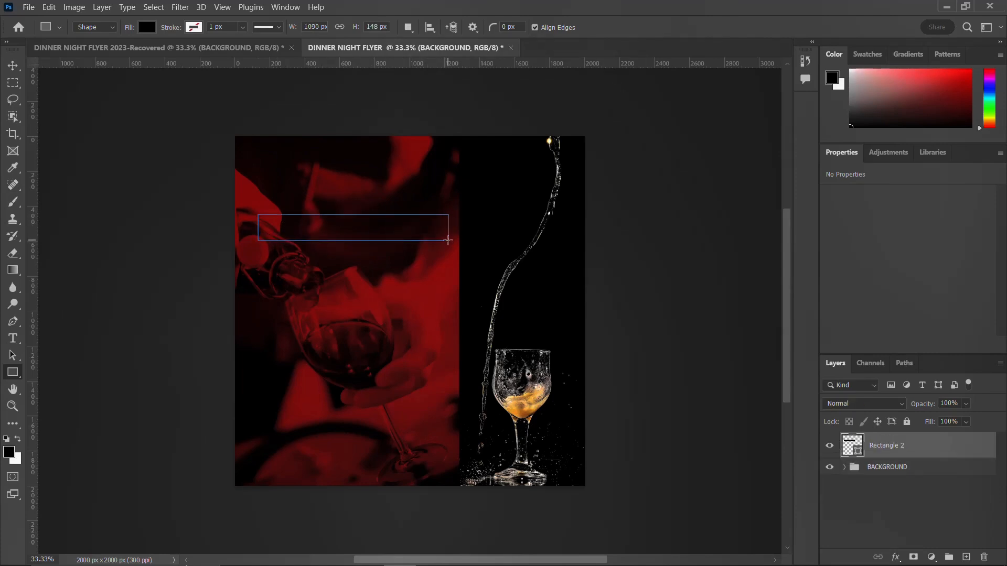
{"action": "key", "text": "Return"}
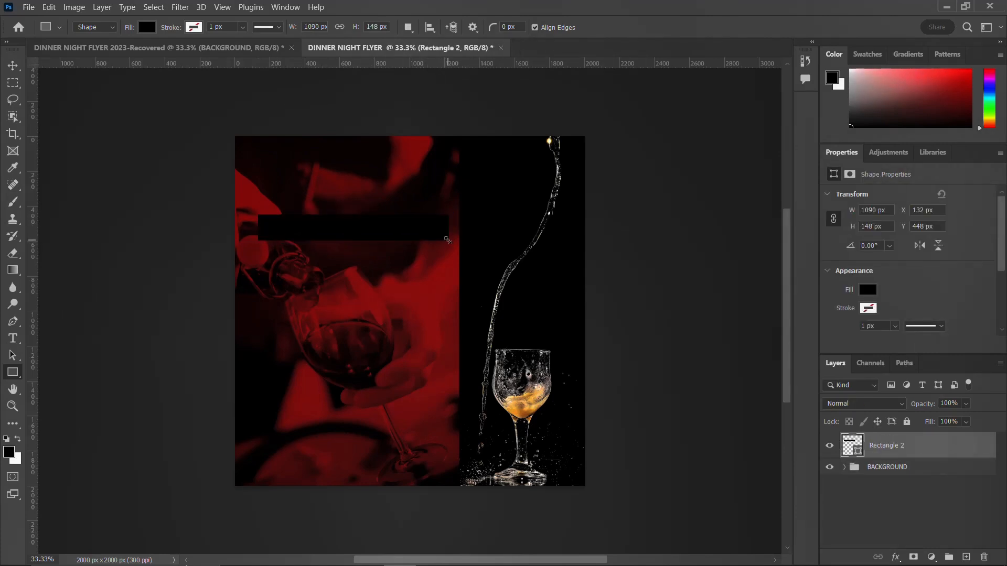
Paste the copied gradient overlay layer style onto the black bar
{"action": "key", "text": "v"}
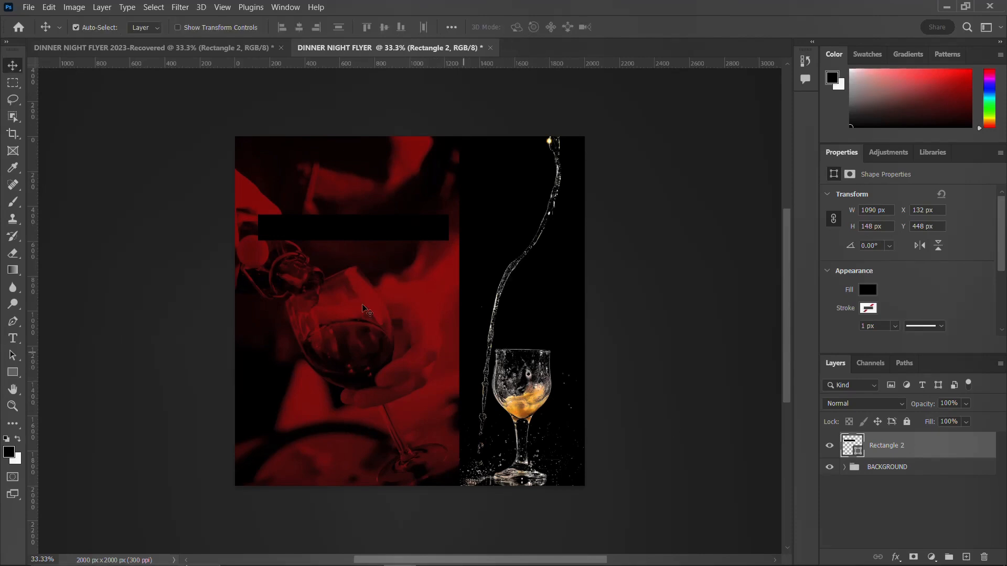
{"action": "right_click", "coordinate": [952, 450]}
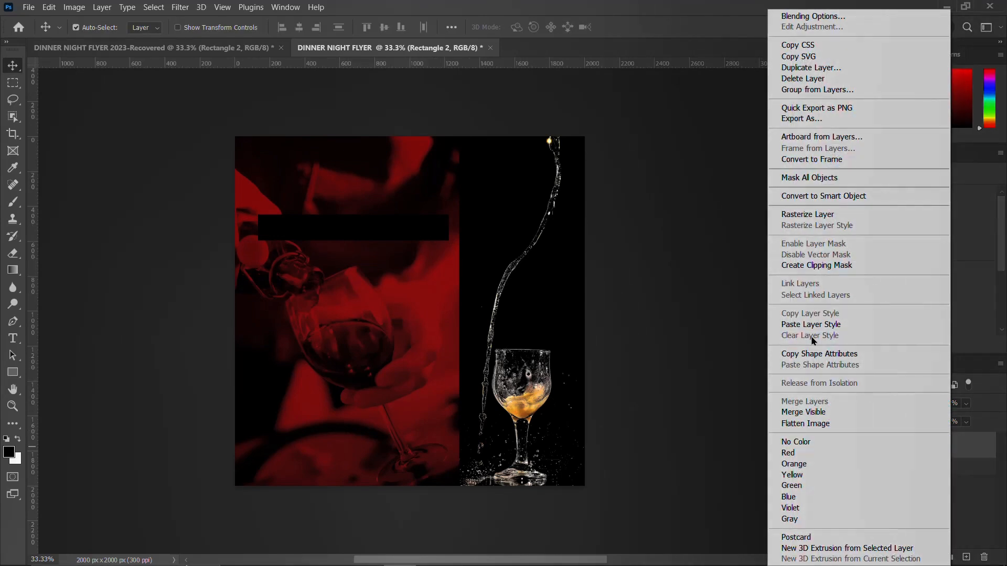
{"action": "left_click", "coordinate": [820, 326]}
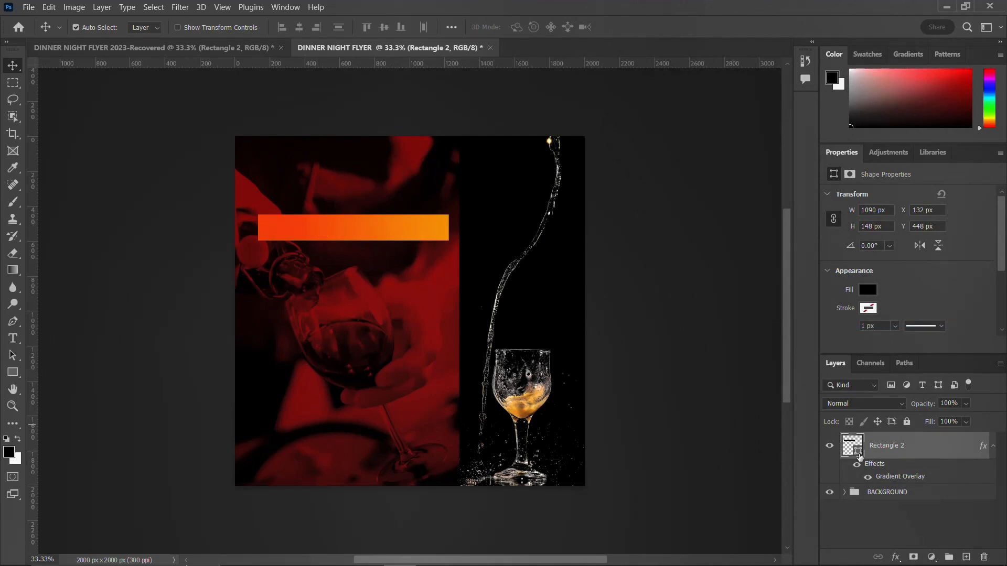
Open the bar's gradient overlay in the gradient editor and inspect the starting stop's color code
{"action": "double_click", "coordinate": [886, 476]}
{"action": "left_click", "coordinate": [501, 166]}
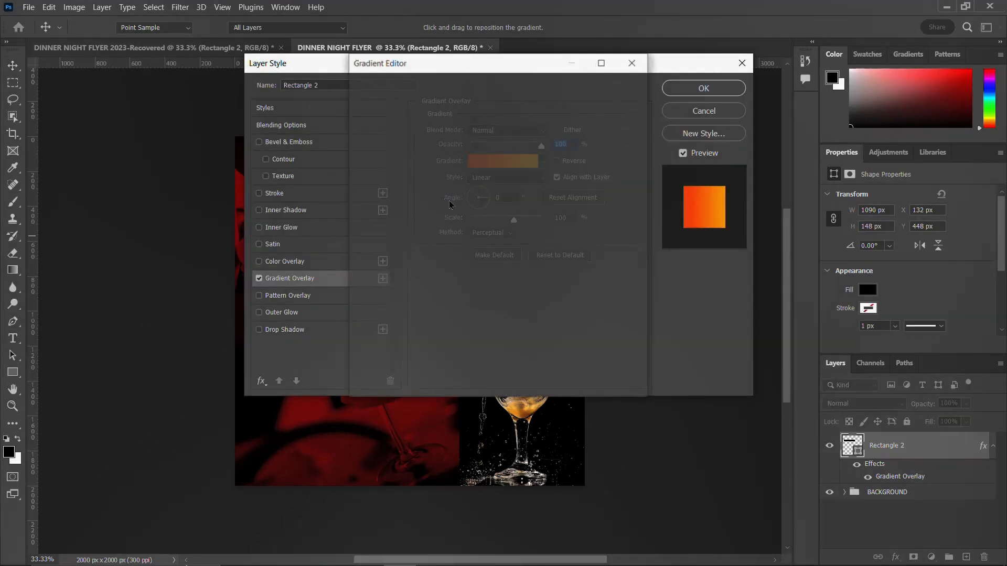
{"action": "left_click", "coordinate": [366, 307]}
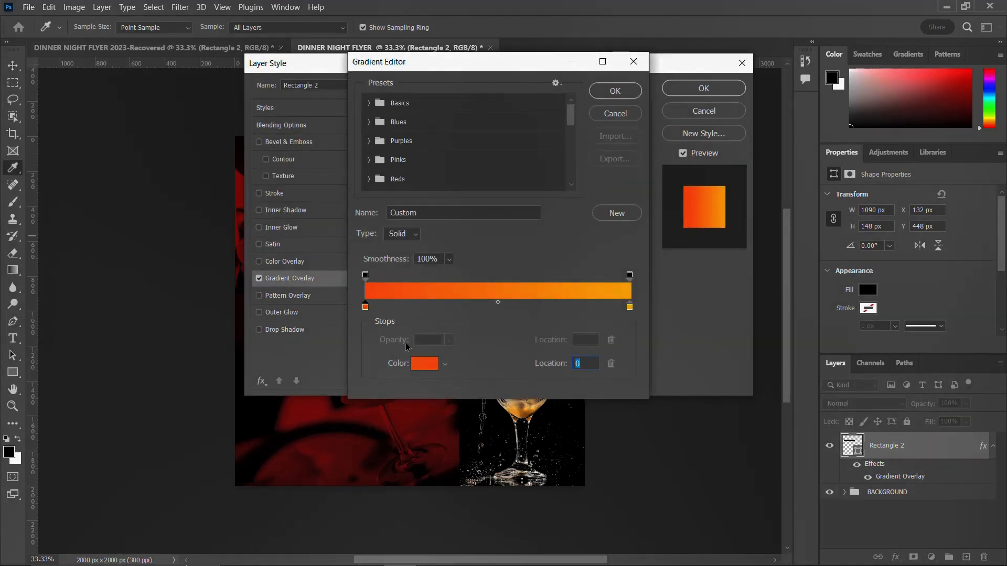
{"action": "left_click", "coordinate": [424, 364]}
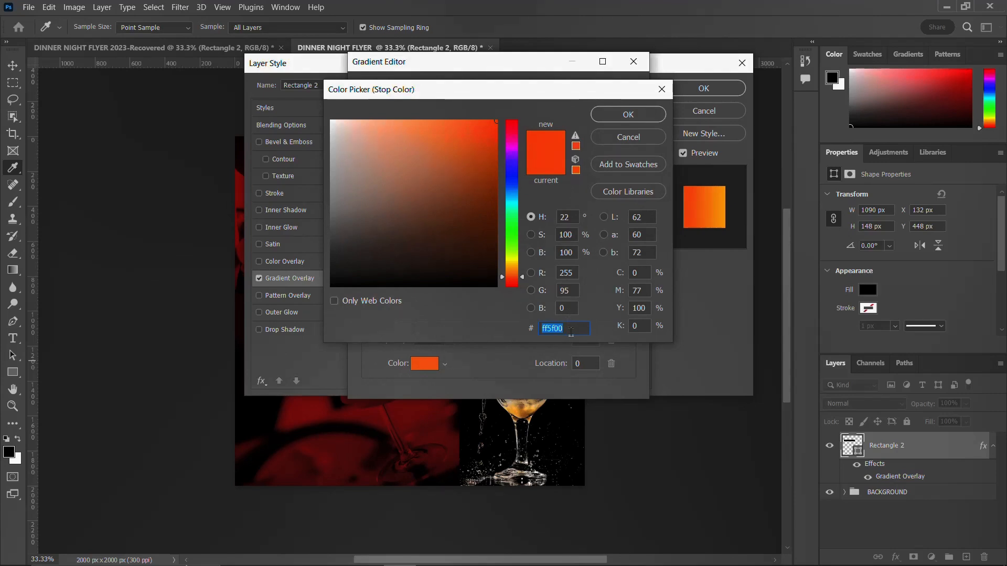
{"action": "left_click", "coordinate": [629, 137]}
Inspect the ending stop's color code, close the gradient overlay settings, and collapse the bar's effects list
{"action": "left_click", "coordinate": [630, 307]}
{"action": "left_click", "coordinate": [421, 366]}
{"action": "left_click", "coordinate": [634, 138]}
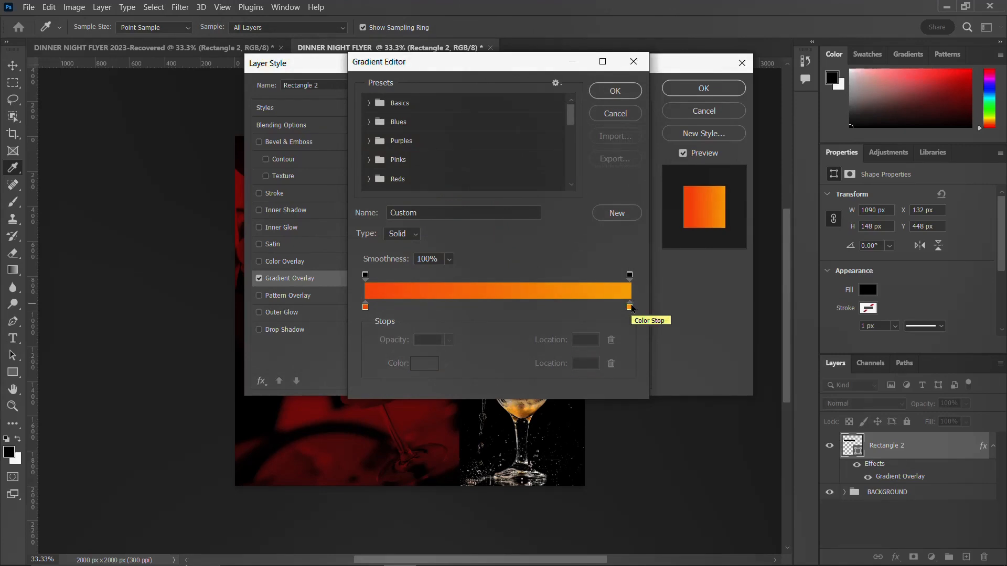
{"action": "left_click", "coordinate": [630, 309]}
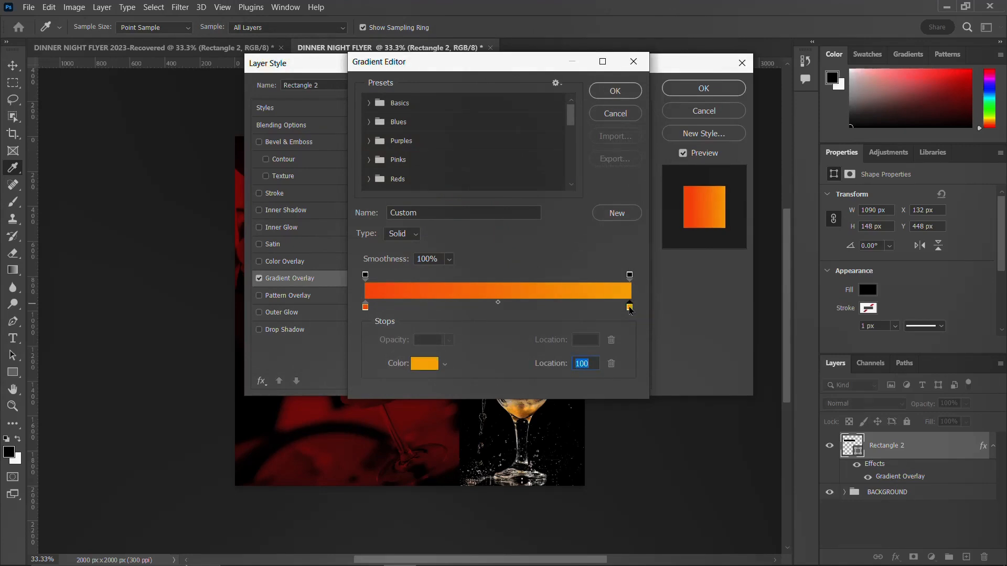
{"action": "left_click", "coordinate": [414, 366]}
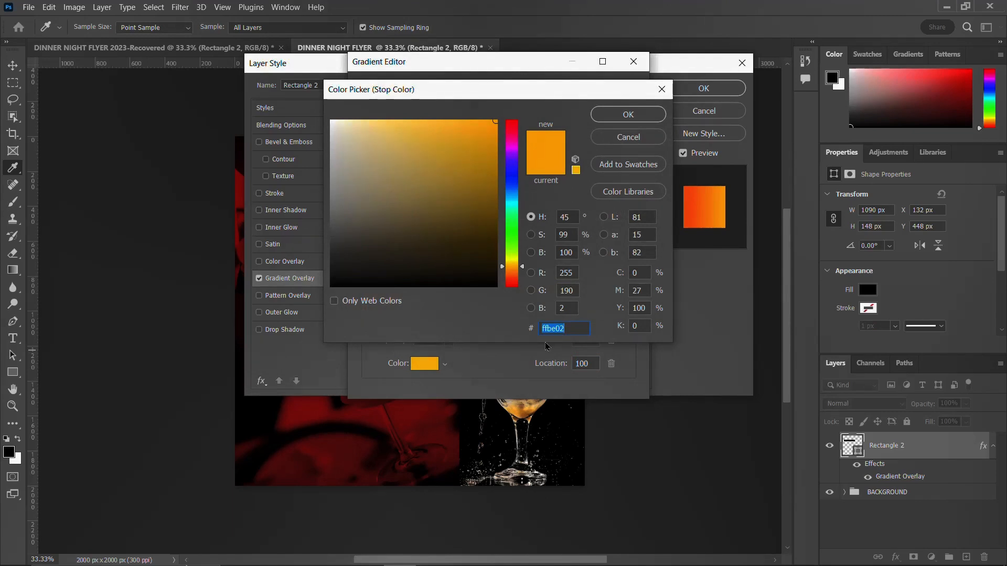
{"action": "left_click", "coordinate": [629, 138]}
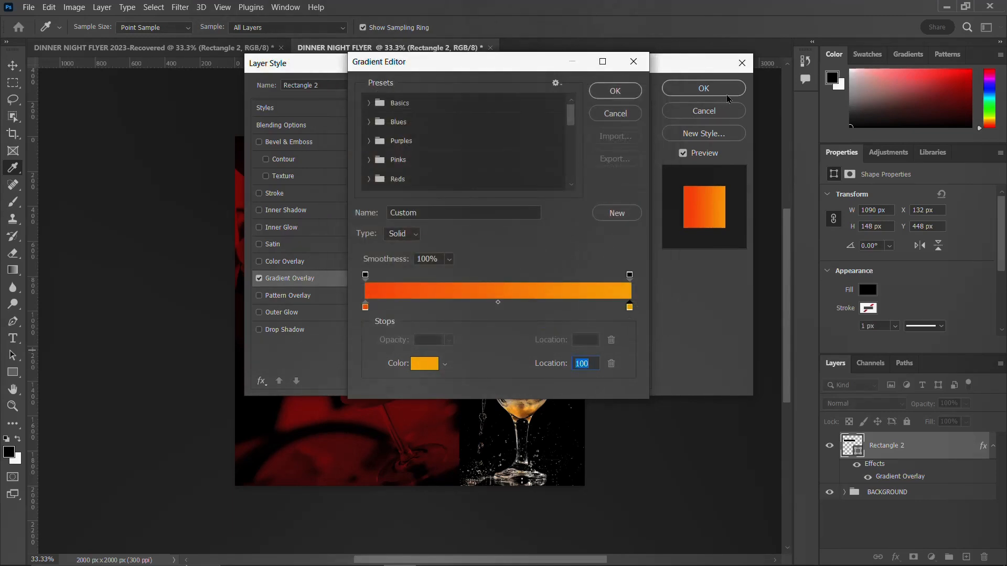
{"action": "left_click", "coordinate": [615, 91]}
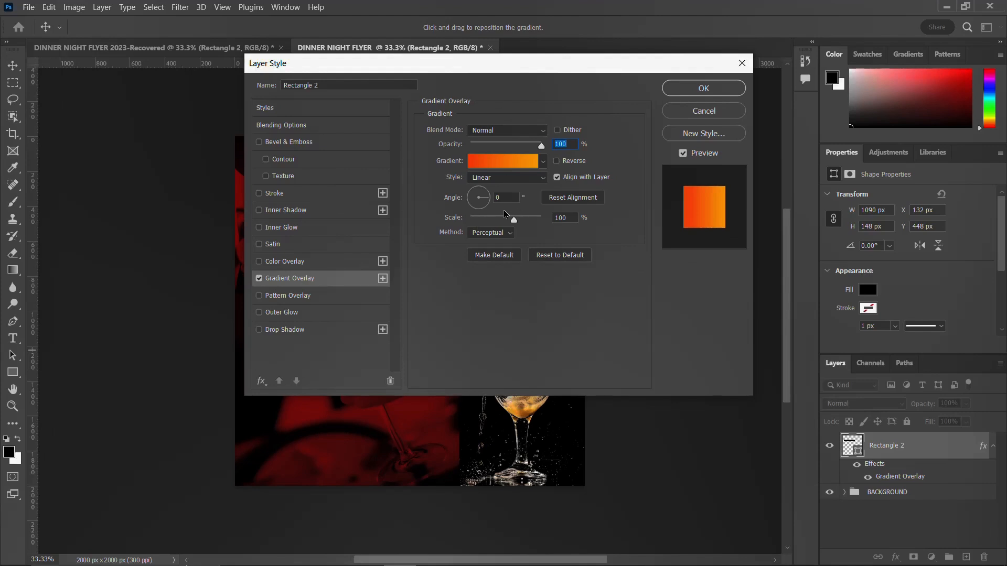
{"action": "left_click", "coordinate": [722, 93]}
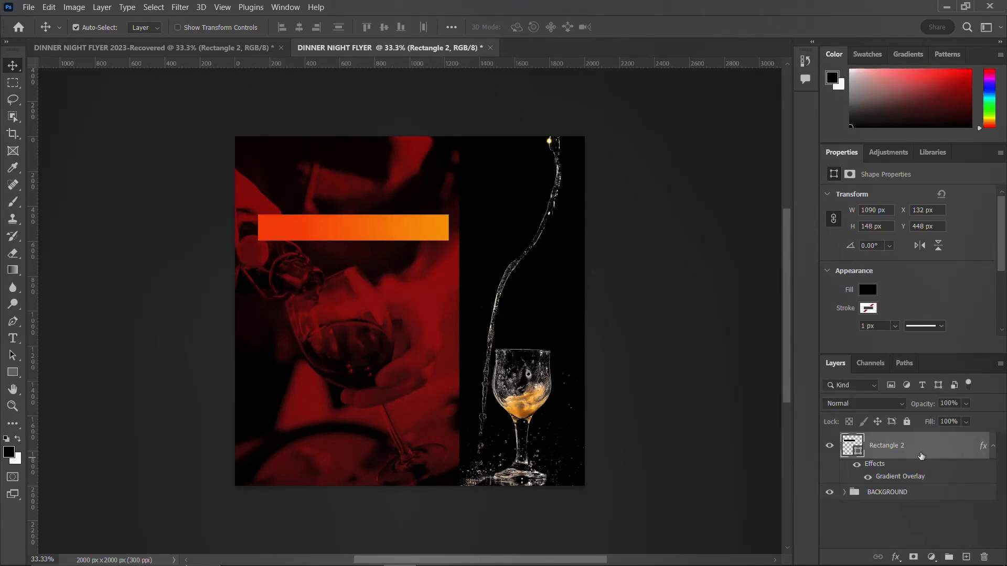
{"action": "left_click", "coordinate": [991, 447]}
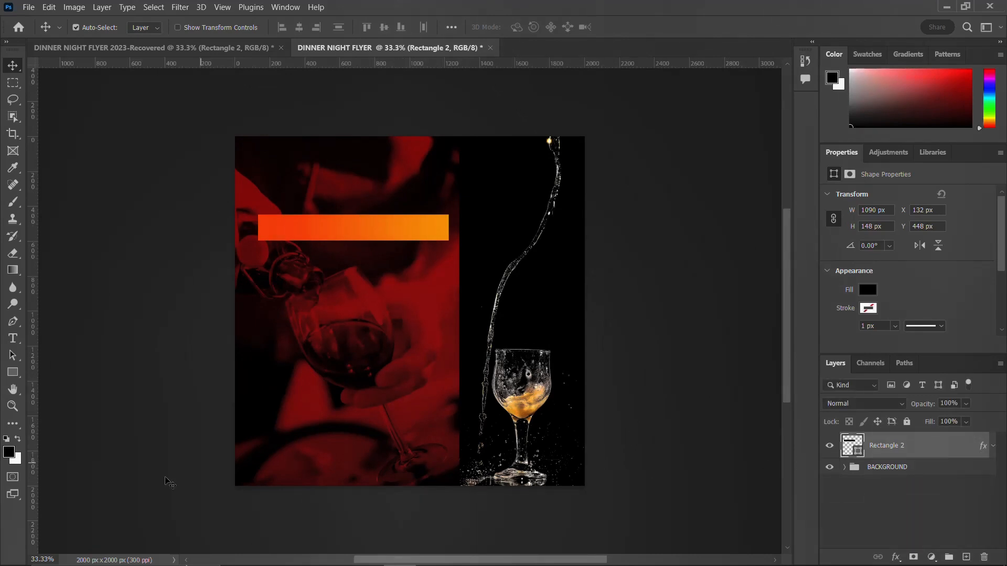
Add the white text "DINNER" in the whoody font, scale it to about 72 pt, and place it just below the bar
{"action": "left_click", "coordinate": [12, 339]}
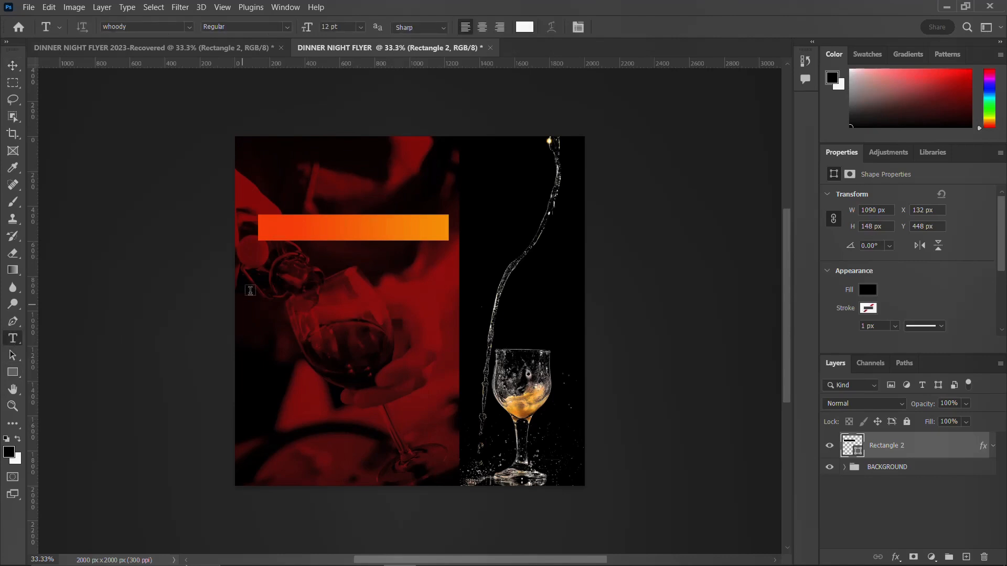
{"action": "left_click", "coordinate": [303, 275]}
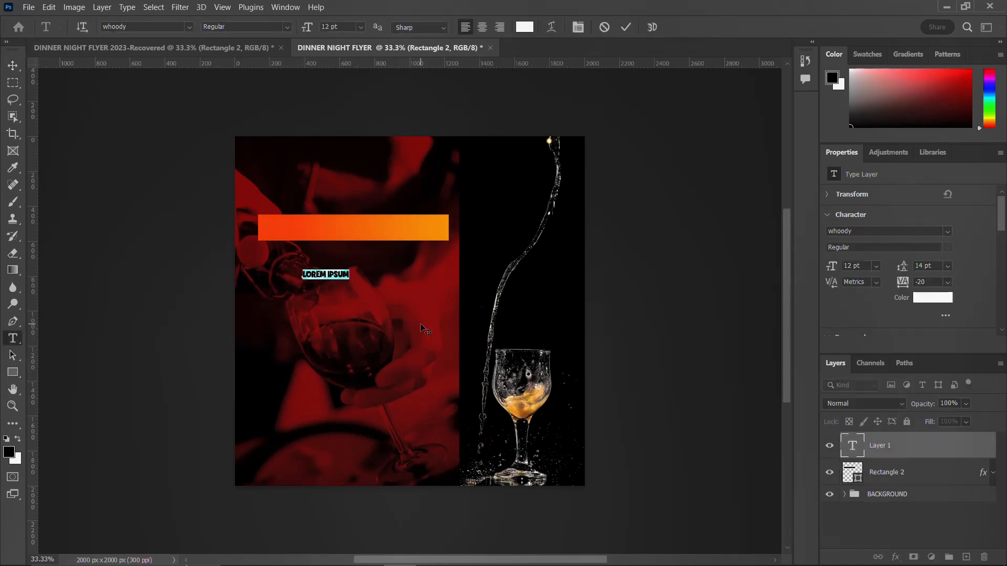
{"action": "type", "text": "DINNer"}
{"action": "key", "text": "ctrl+t"}
{"action": "left_click_drag", "start_coordinate": [330, 280], "coordinate": [351, 304]}
{"action": "left_click_drag", "start_coordinate": [363, 316], "coordinate": [391, 331]}
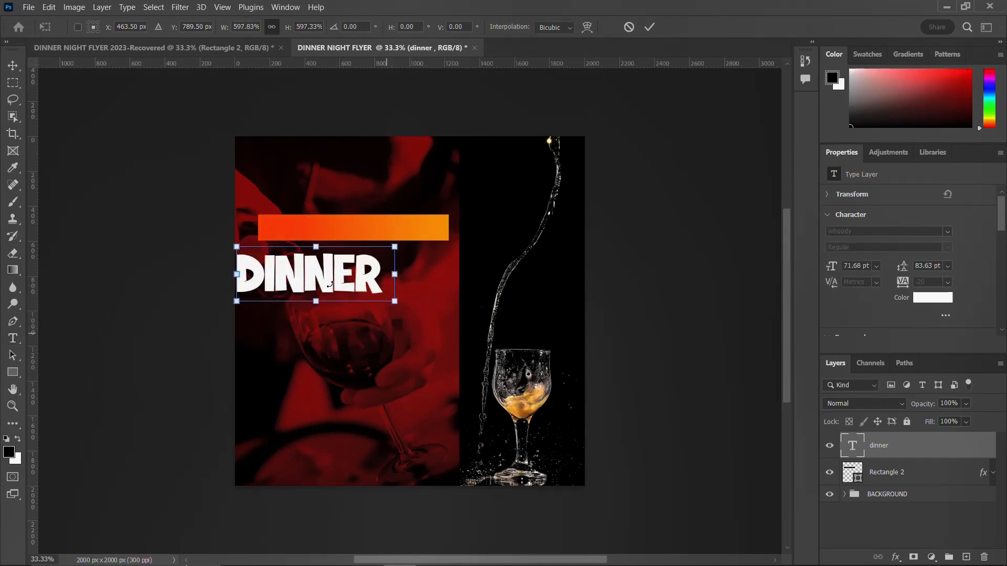
{"action": "left_click_drag", "start_coordinate": [330, 285], "coordinate": [365, 288]}
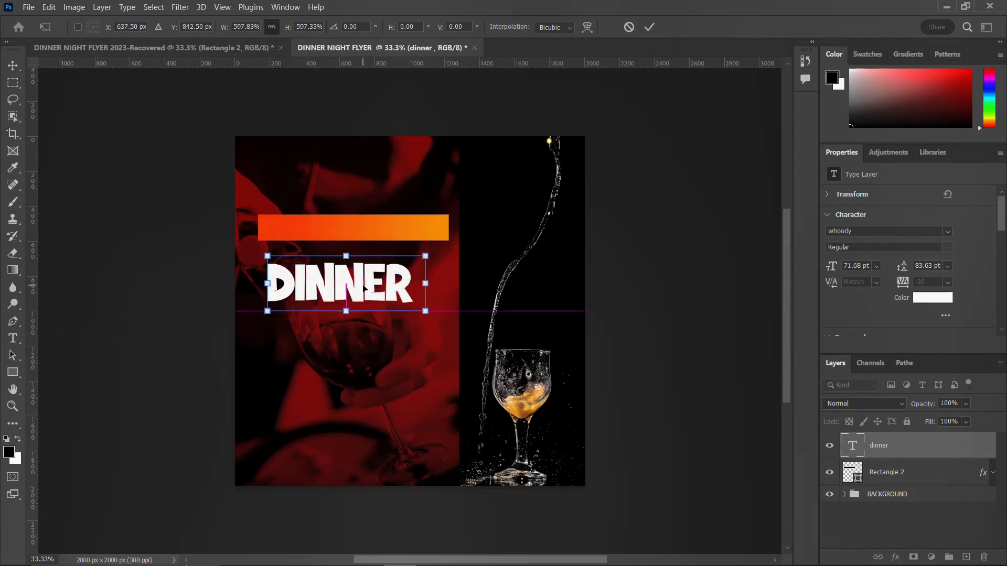
{"action": "key", "text": "Return"}
Paste the copied gradient stroke layer style onto the DINNER text
{"action": "key", "text": "t"}
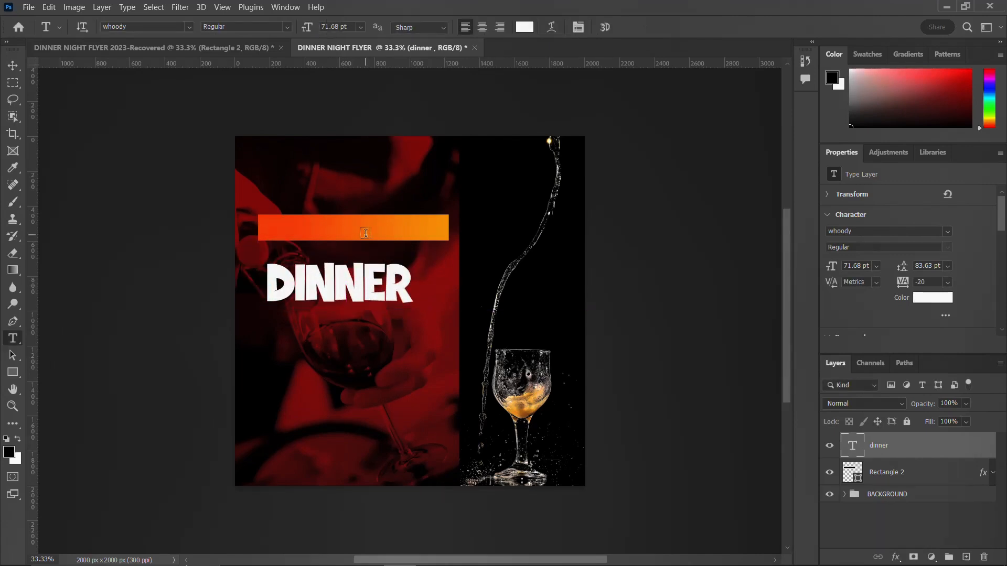
{"action": "key", "text": "v"}
{"action": "right_click", "coordinate": [934, 438]}
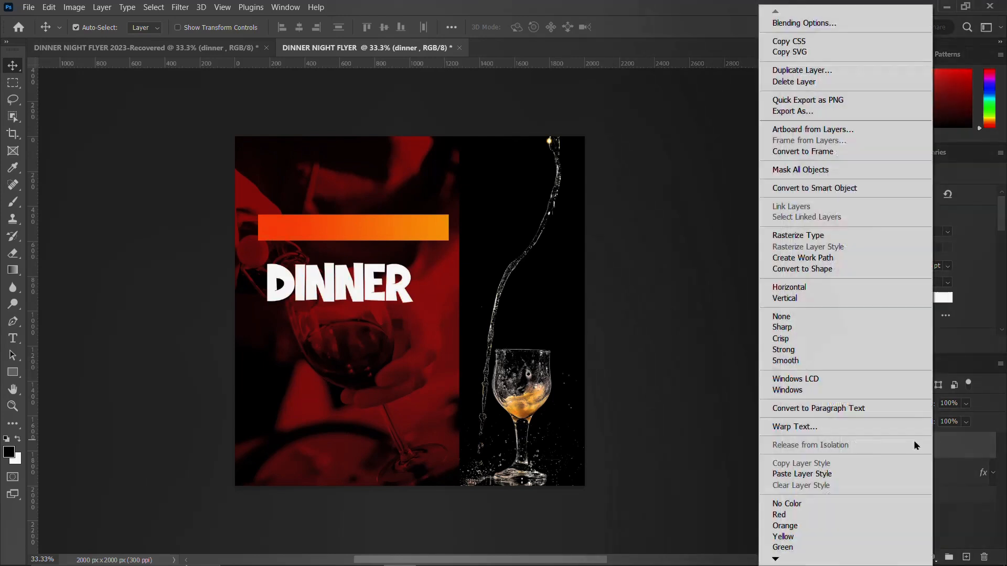
{"action": "left_click", "coordinate": [814, 475]}
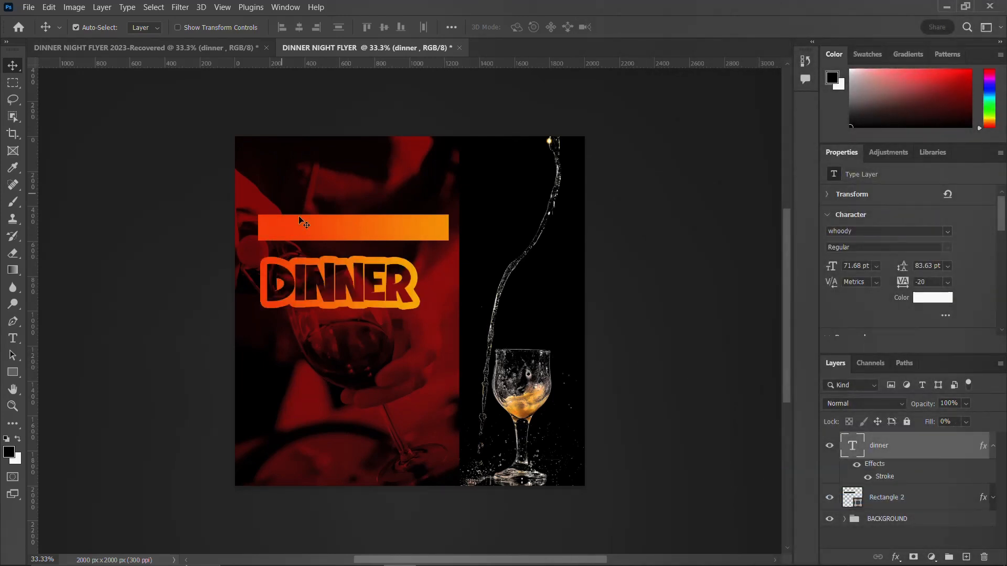
Examine the DINNER text's stroke settings, comparing the Color and Gradient fill types and viewing the gradient's stops
{"action": "double_click", "coordinate": [890, 477]}
{"action": "left_click", "coordinate": [482, 205]}
{"action": "left_click", "coordinate": [475, 218]}
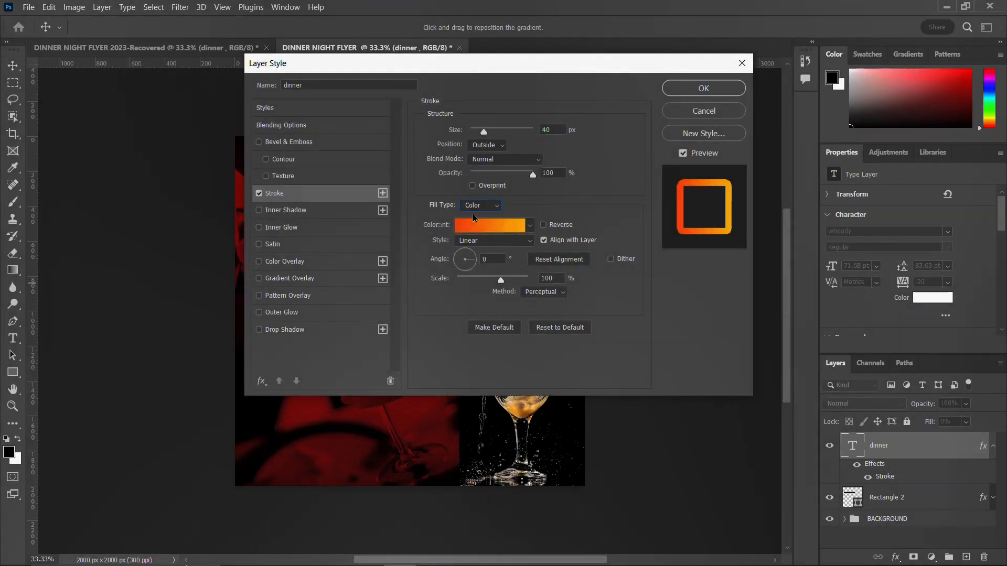
{"action": "left_click", "coordinate": [481, 205]}
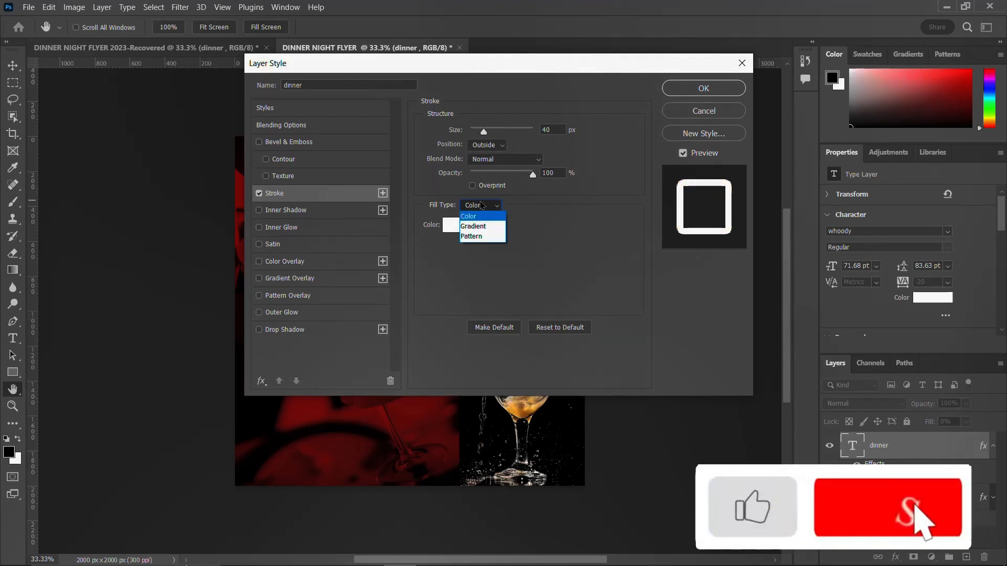
{"action": "left_click", "coordinate": [473, 226]}
{"action": "left_click", "coordinate": [474, 221]}
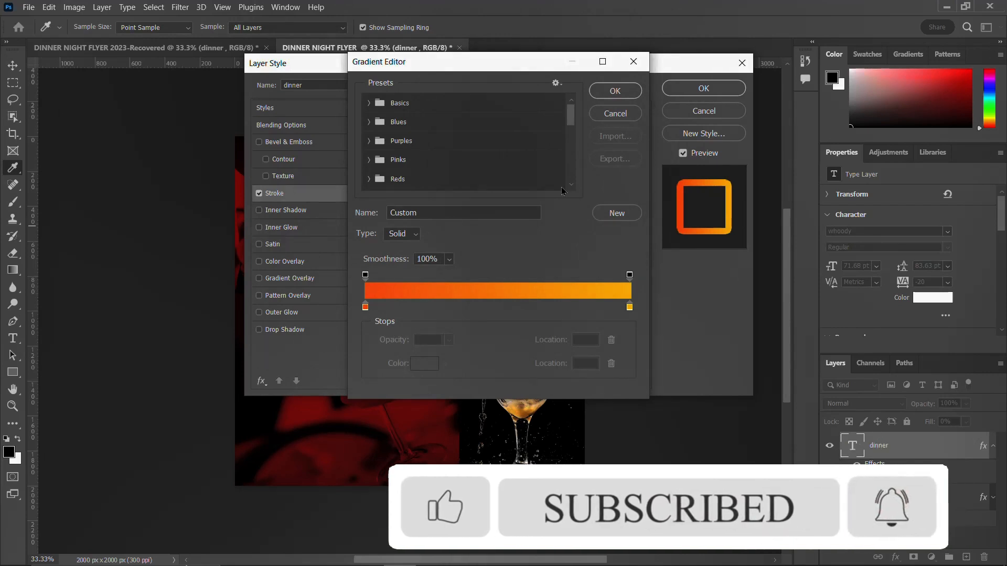
{"action": "left_click", "coordinate": [623, 113]}
{"action": "left_click", "coordinate": [708, 90]}
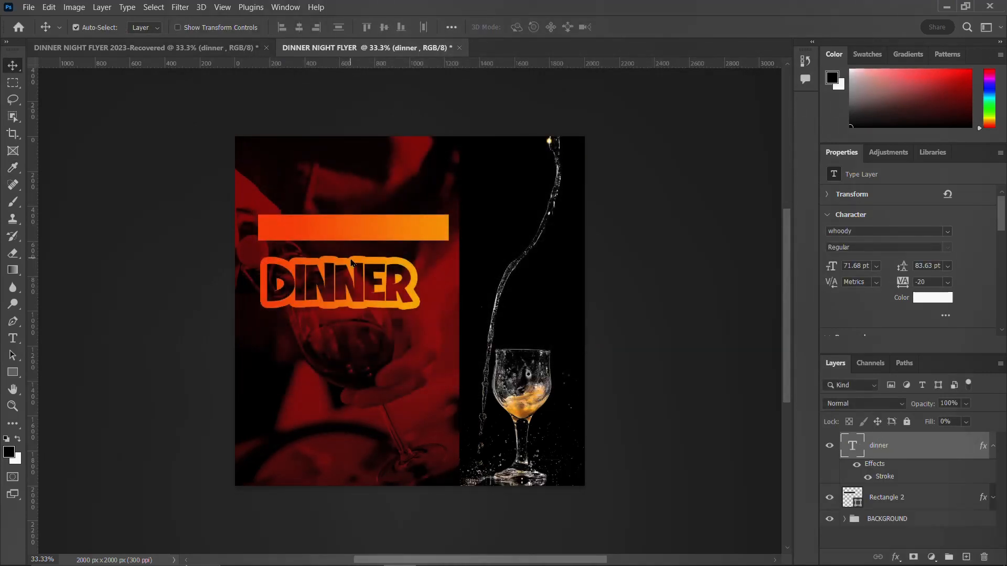
Duplicate the DINNER text layer
{"action": "key", "text": "ctrl+j"}
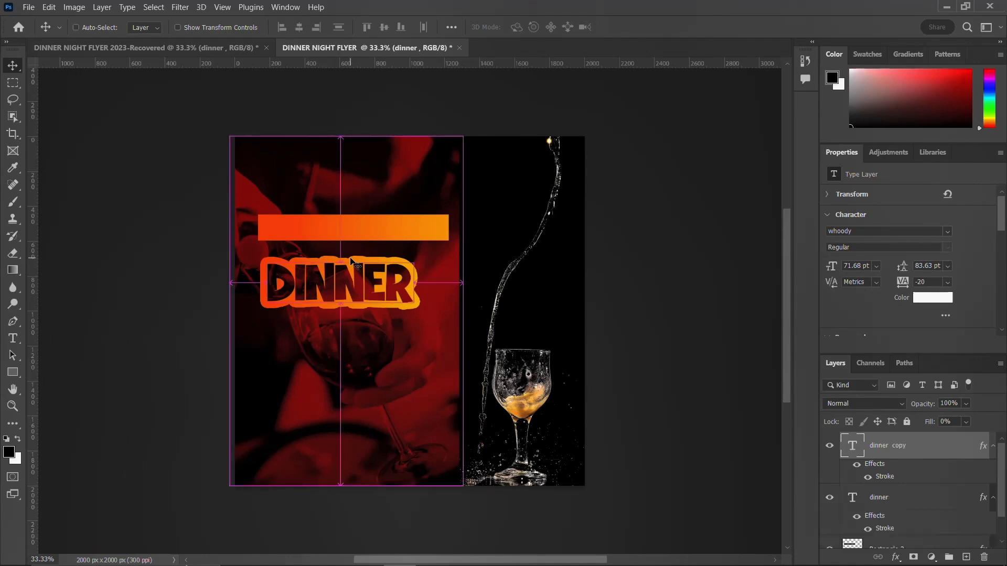
{"action": "left_click_drag", "start_coordinate": [350, 289], "coordinate": [359, 265]}
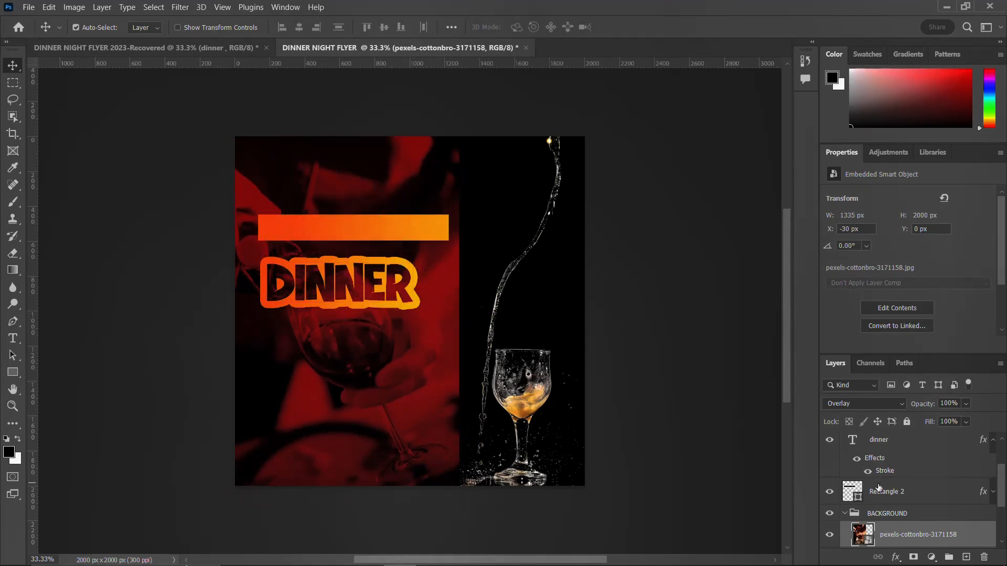
{"action": "left_click", "coordinate": [885, 449]}
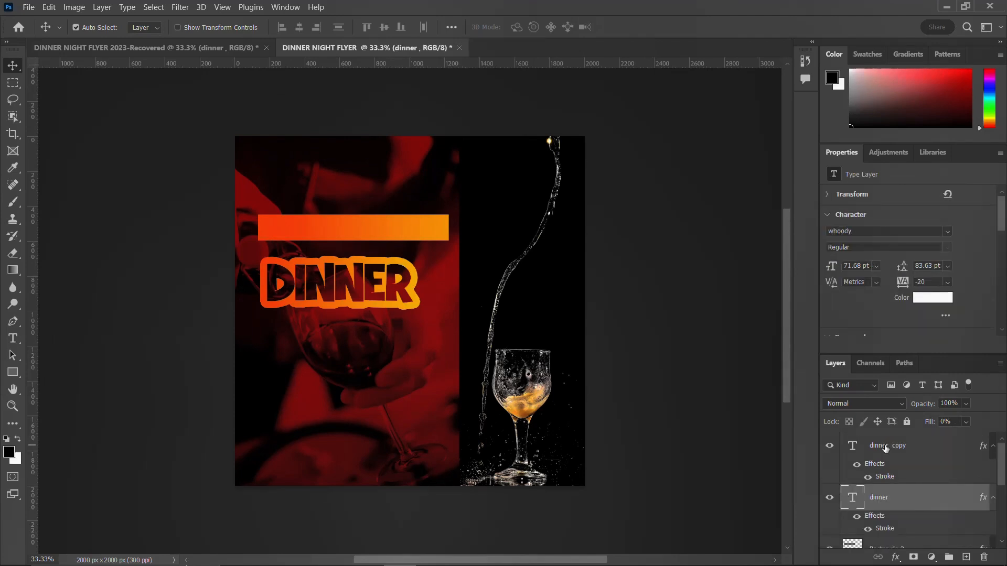
{"action": "left_click_drag", "start_coordinate": [355, 261], "coordinate": [352, 275]}
{"action": "key", "text": "ctrl+z"}
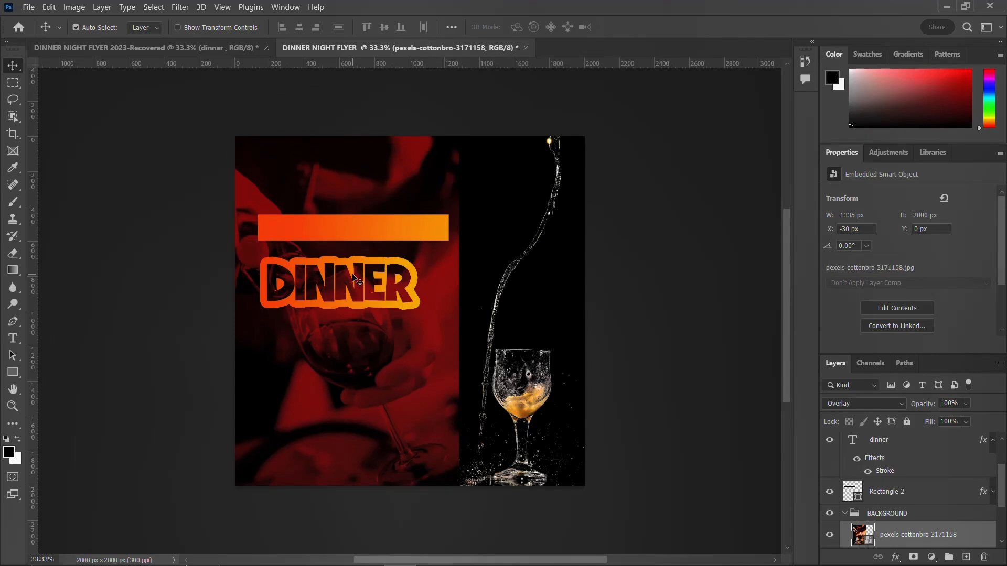
Collapse the BACKGROUND group and lock it completely
{"action": "left_click", "coordinate": [842, 517]}
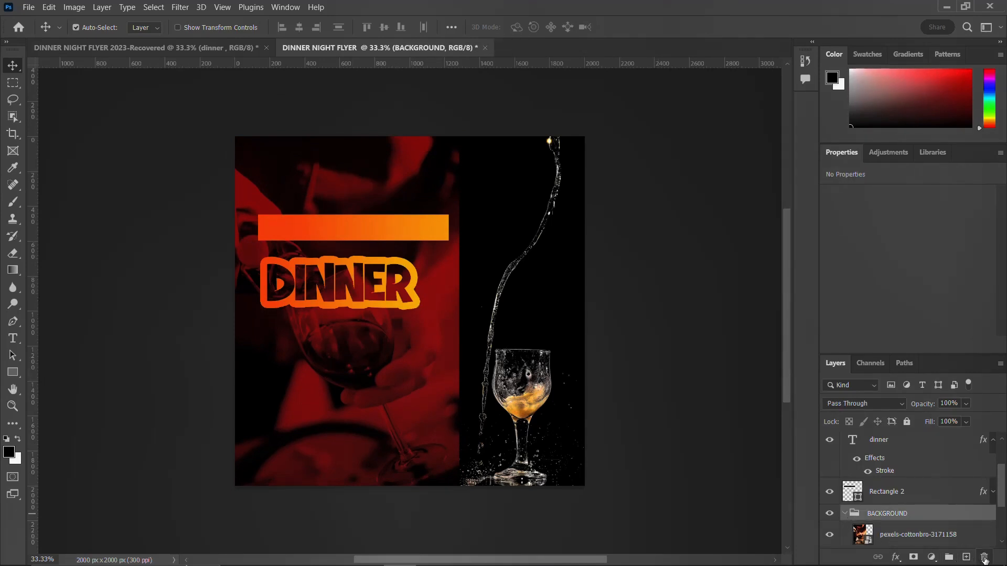
{"action": "left_click", "coordinate": [844, 514]}
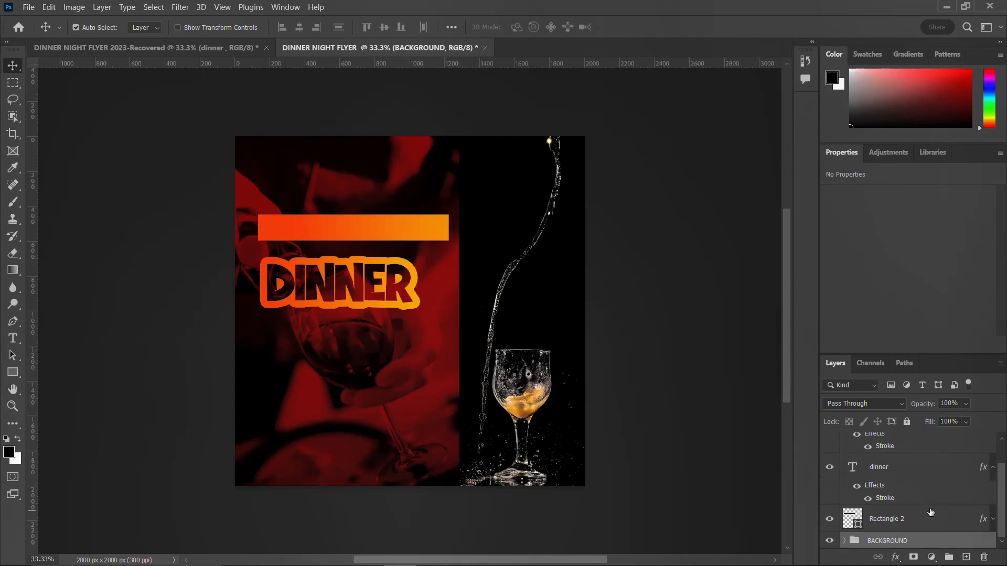
{"action": "left_click", "coordinate": [907, 421]}
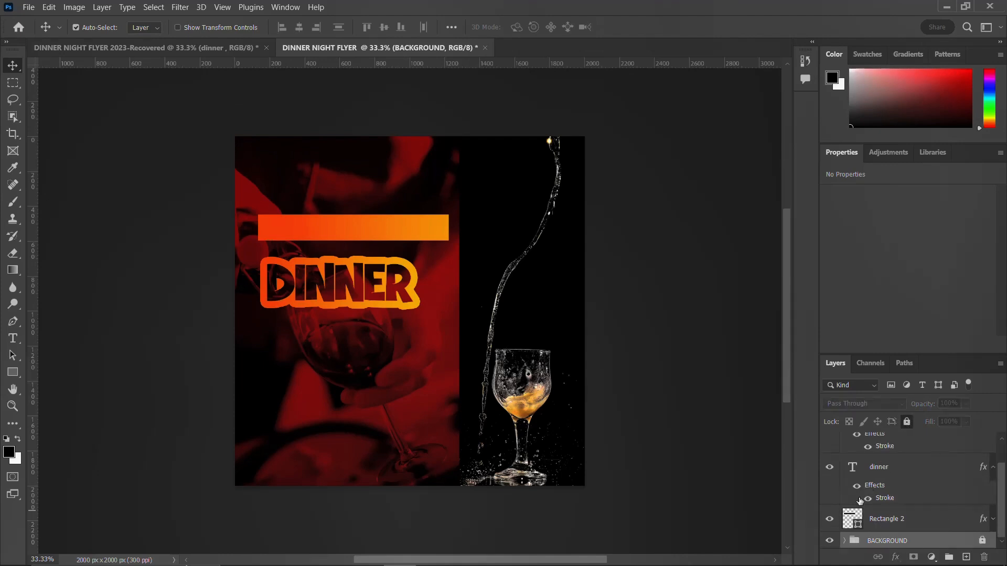
Move the duplicated DINNER text straight down, directly below the original
{"action": "left_click", "coordinate": [295, 268]}
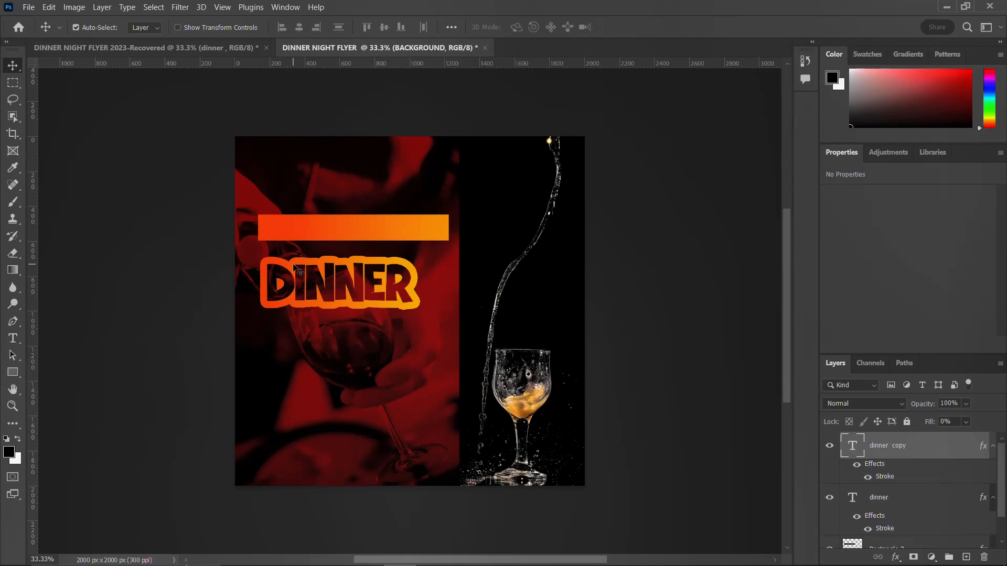
{"action": "left_click_drag", "start_coordinate": [294, 265], "coordinate": [294, 306]}
{"action": "left_click_drag", "start_coordinate": [359, 305], "coordinate": [358, 328]}
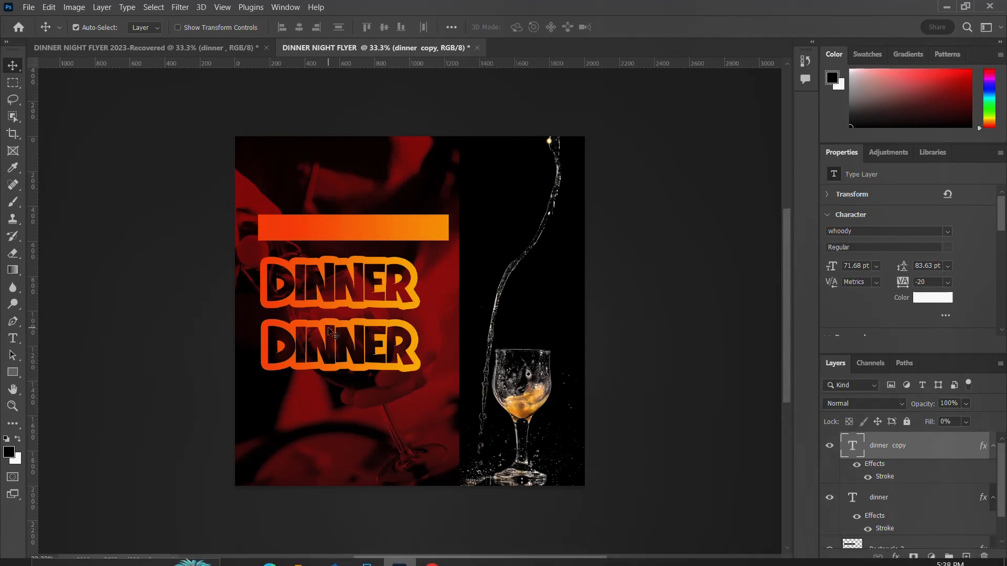
Replace the duplicated DINNER text below the original with AWARD
{"action": "double_click", "coordinate": [853, 446]}
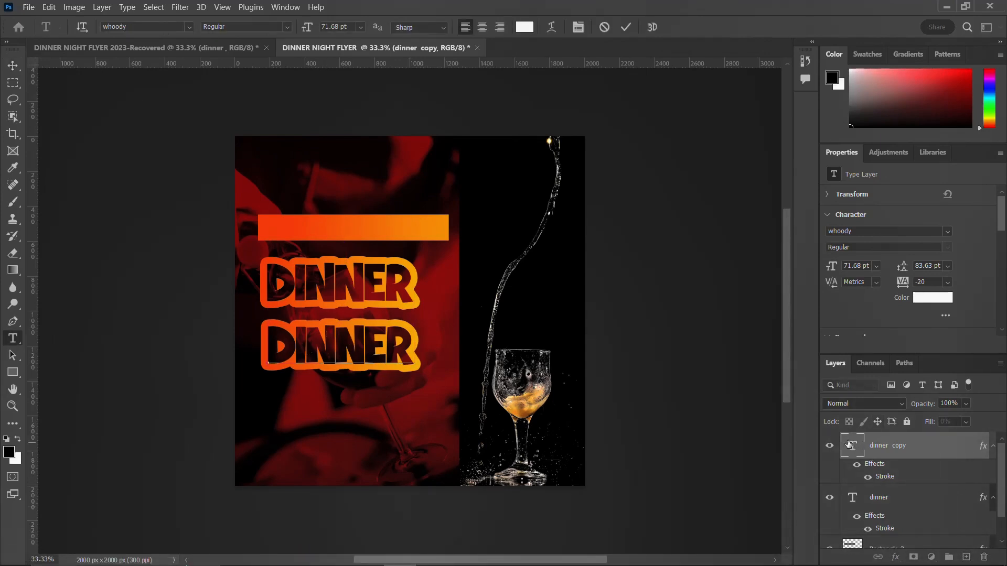
{"action": "left_click_drag", "start_coordinate": [417, 346], "coordinate": [239, 342]}
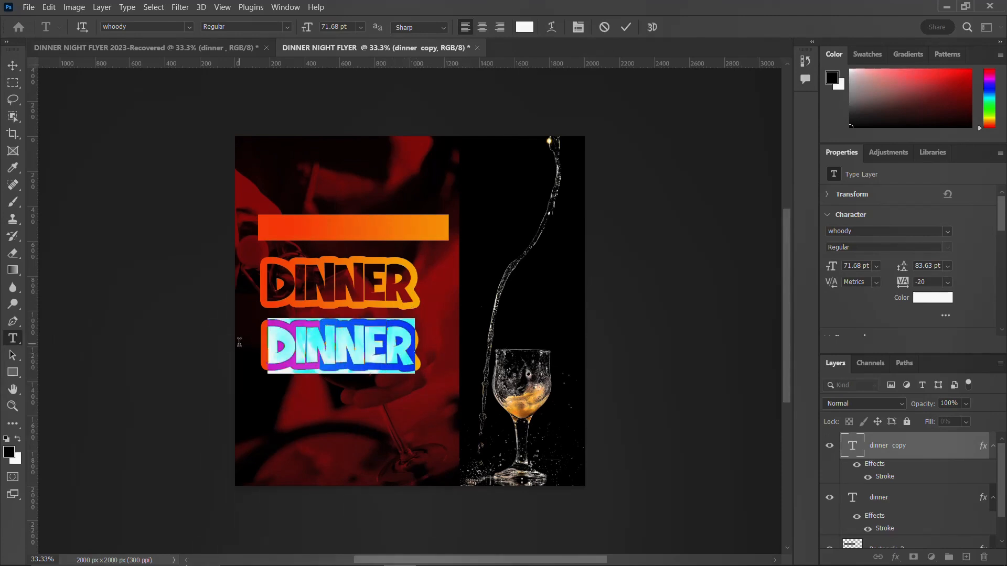
{"action": "type", "text": "AW"}
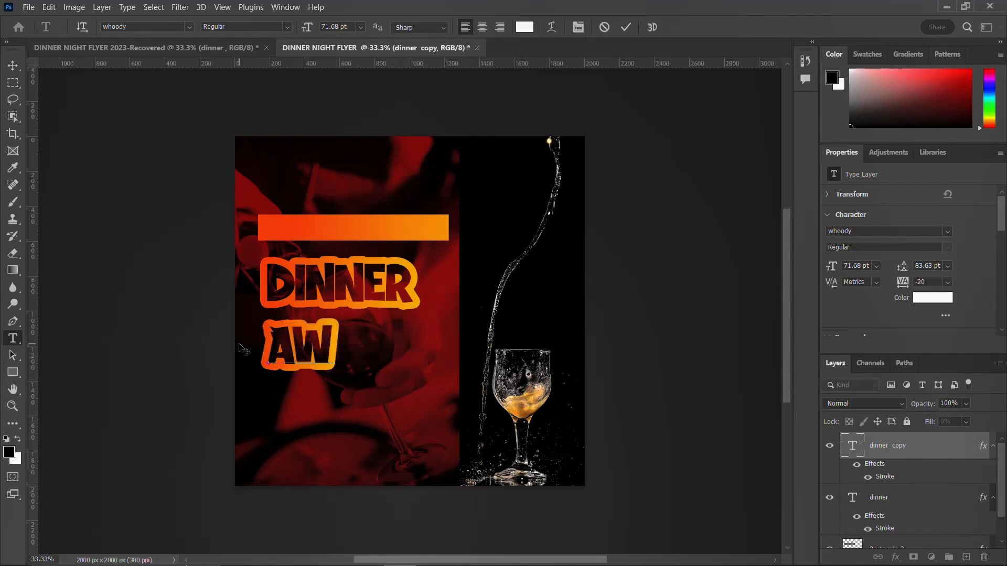
{"action": "type", "text": "ARD"}
{"action": "key", "text": "ctrl+Return"}
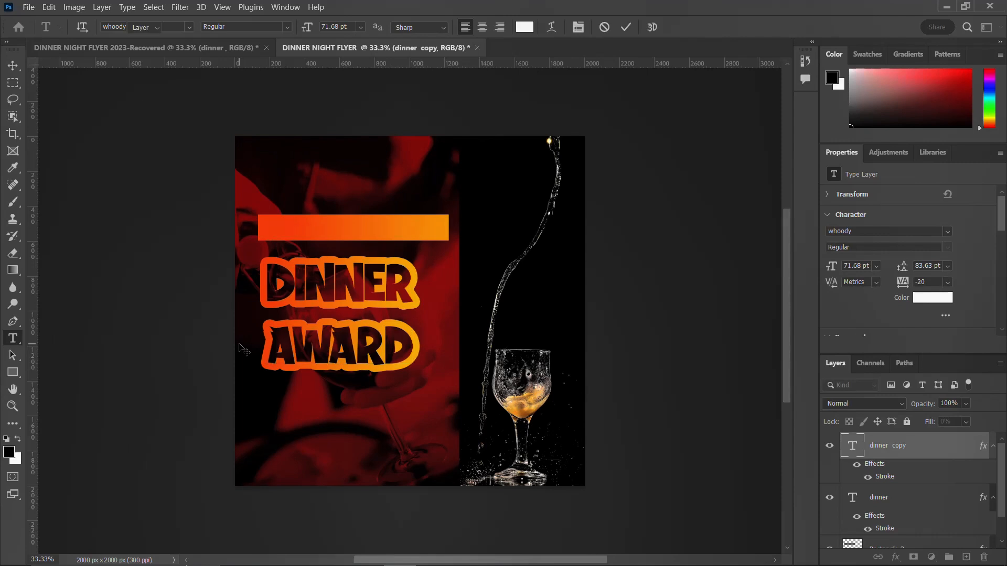
Scale the AWARD text up to about 88.5 pt so it spans the width of the gradient bar
{"action": "key", "text": "ctrl+t"}
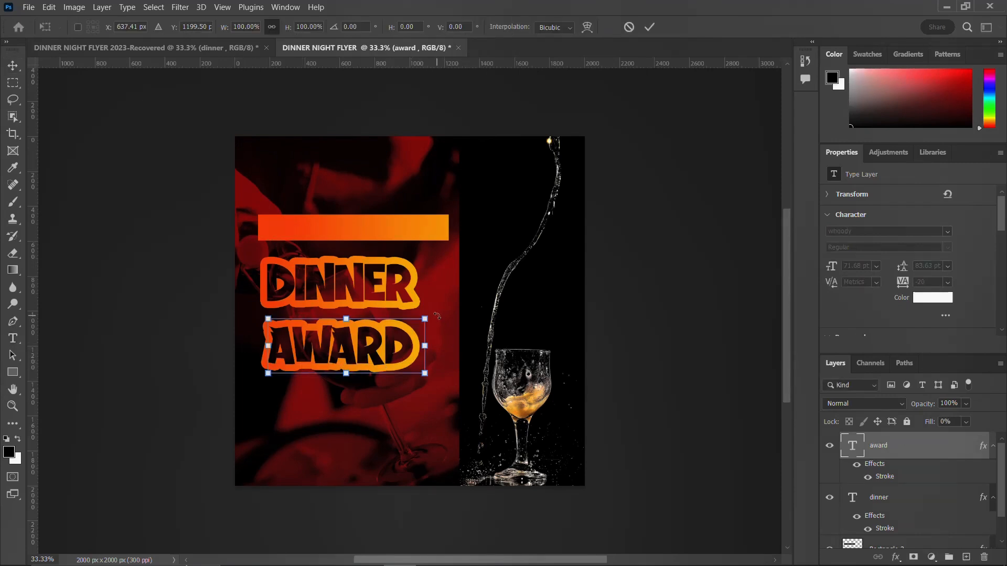
{"action": "mouse_move", "coordinate": [425, 318]}
{"action": "left_mouse_down"}
{"action": "mouse_move", "coordinate": [442, 311]}
{"action": "mouse_move", "coordinate": [402, 324]}
{"action": "mouse_move", "coordinate": [426, 326]}
{"action": "left_mouse_up"}
{"action": "key", "text": "Return"}
Nudge the AWARD text straight up until it sits close beneath DINNER
{"action": "key", "text": "shift+Up"}
{"action": "key", "text": "shift+Up"}
{"action": "key", "text": "shift+Up"}
{"action": "key", "text": "shift+Up"}
{"action": "key", "text": "shift+Up"}
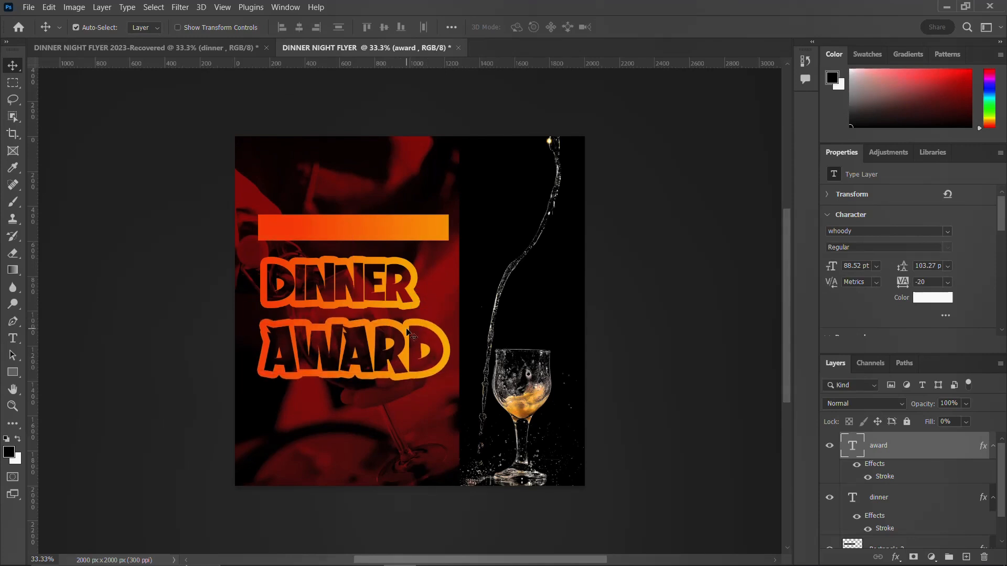
{"action": "key", "text": "shift+Up"}
{"action": "key", "text": "shift+Up"}
{"action": "key", "text": "shift+Up"}
{"action": "key", "text": "shift+Up"}
{"action": "key", "text": "shift+Up"}
{"action": "key", "text": "shift+Up"}
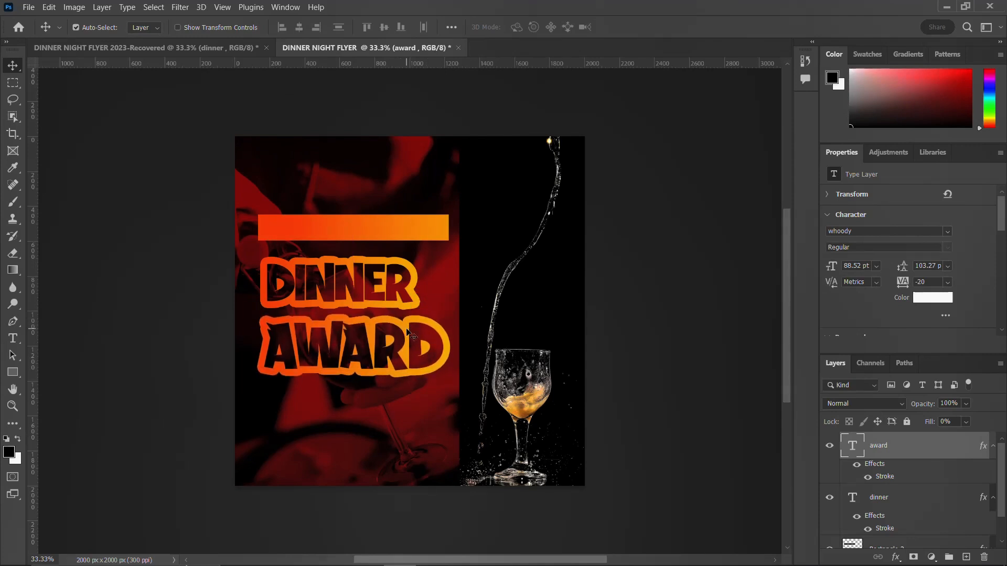
{"action": "key", "text": "shift+Up"}
{"action": "key", "text": "shift+Up"}
{"action": "key", "text": "shift+Up"}
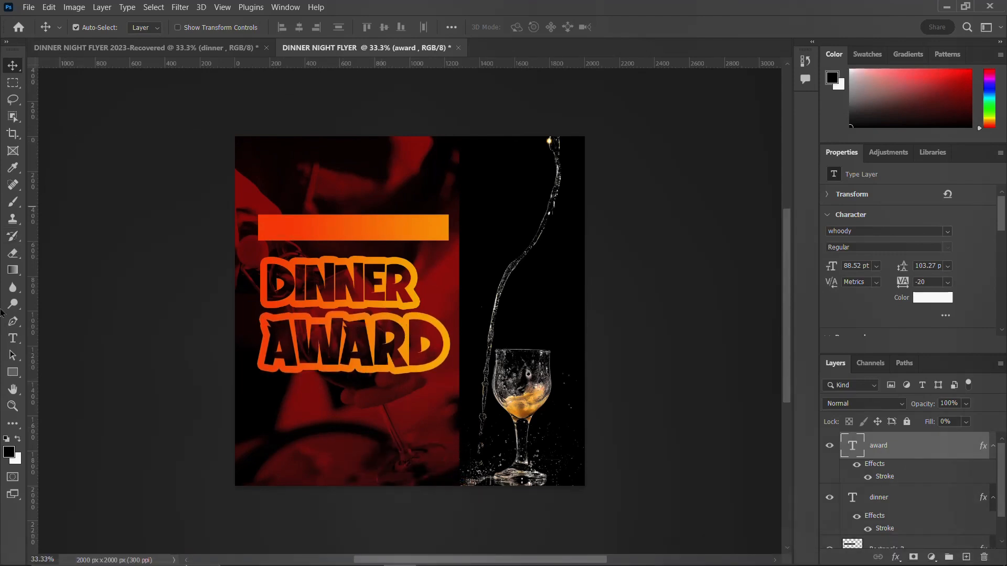
Add a new "&" text layer just to the right of the DINNER text
{"action": "left_click", "coordinate": [13, 338]}
{"action": "left_click", "coordinate": [430, 285]}
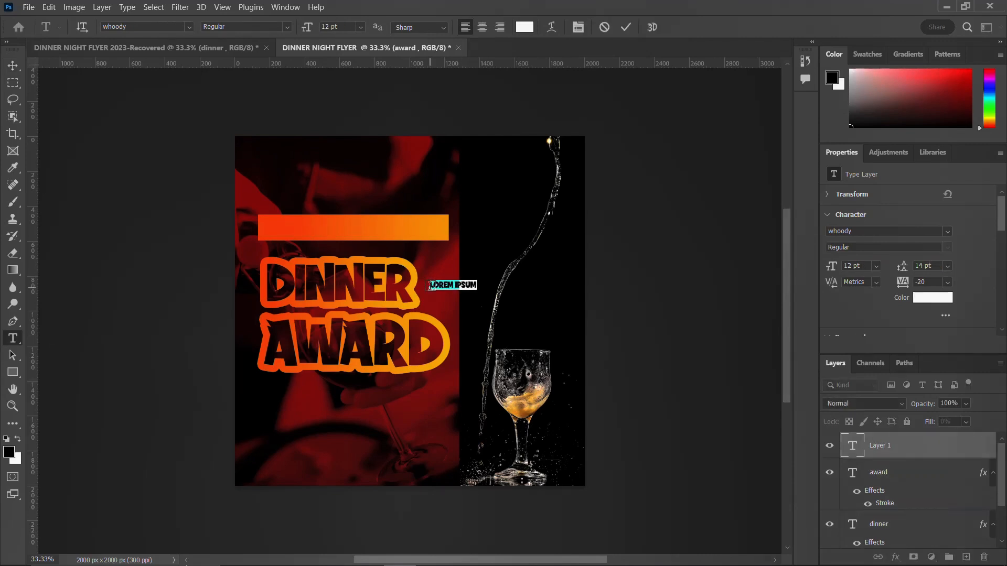
{"action": "type", "text": "&"}
{"action": "key", "text": "ctrl+Return"}
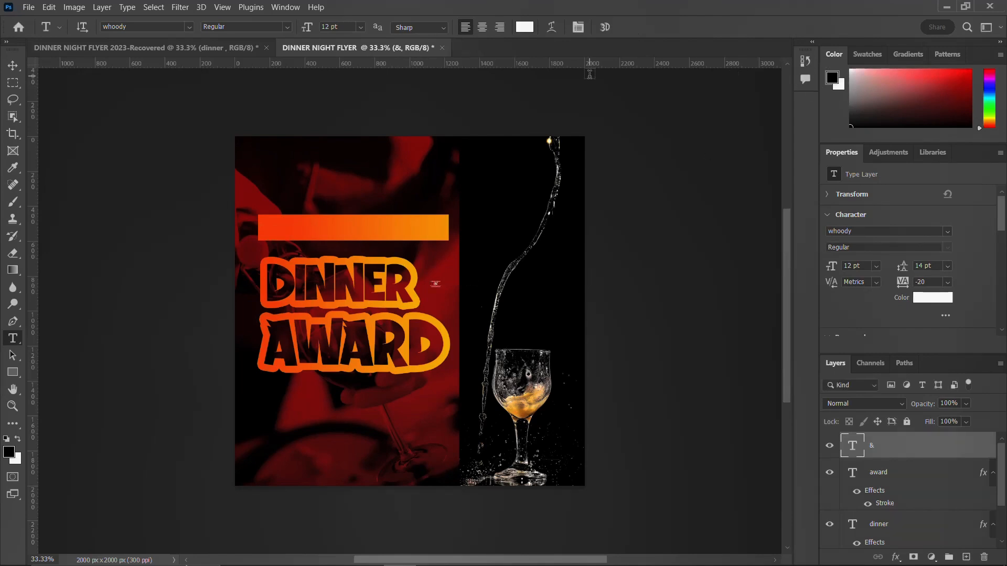
Change the font of the & text to Calibri Bold
{"action": "key", "text": "ctrl+t"}
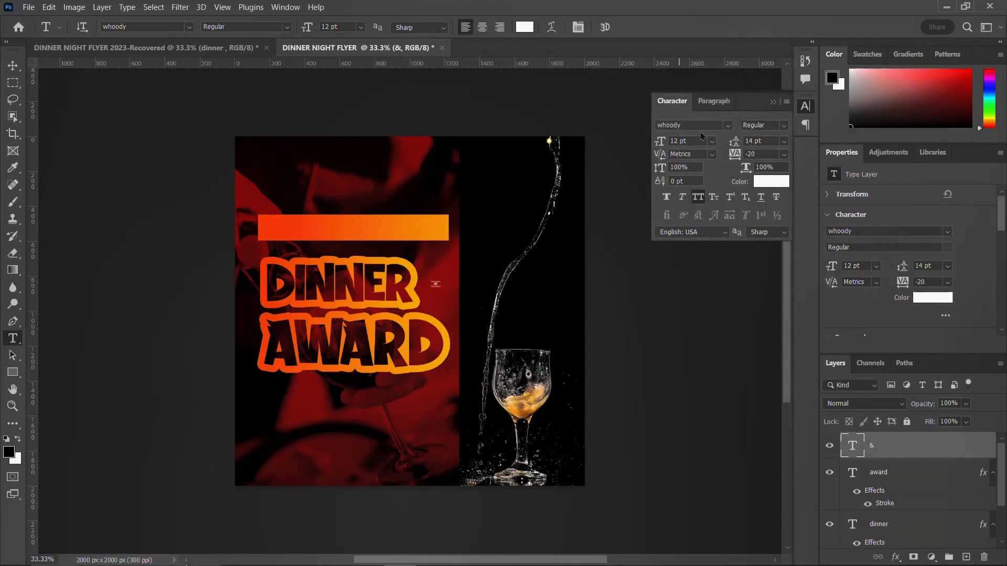
{"action": "left_click", "coordinate": [727, 126]}
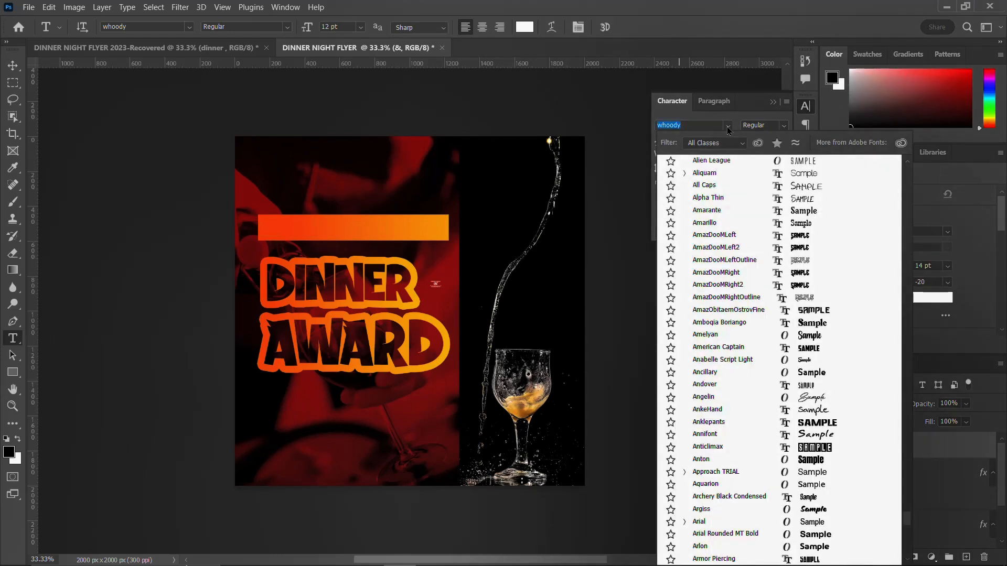
{"action": "left_click_drag", "start_coordinate": [907, 518], "coordinate": [908, 514]}
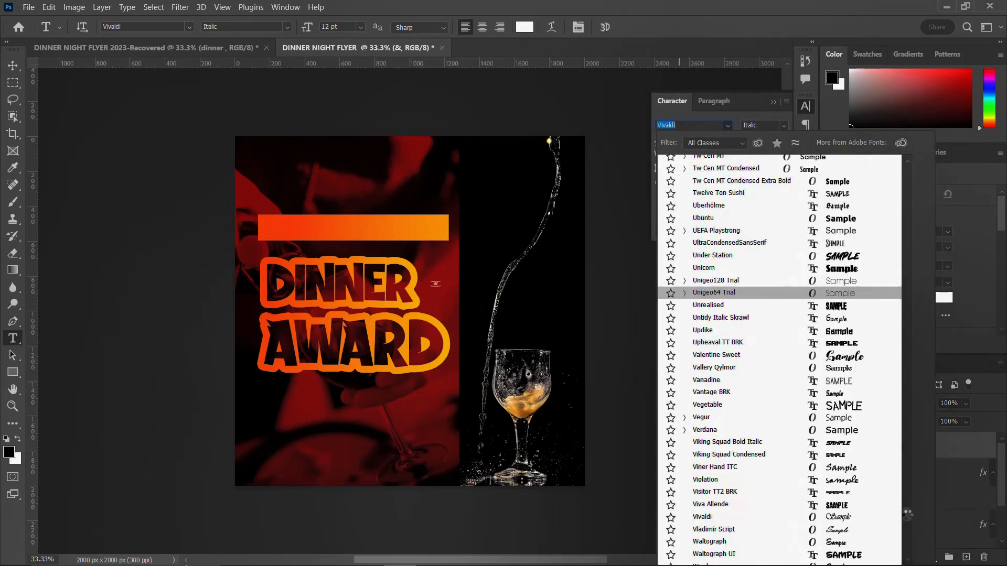
{"action": "type", "text": "calib"}
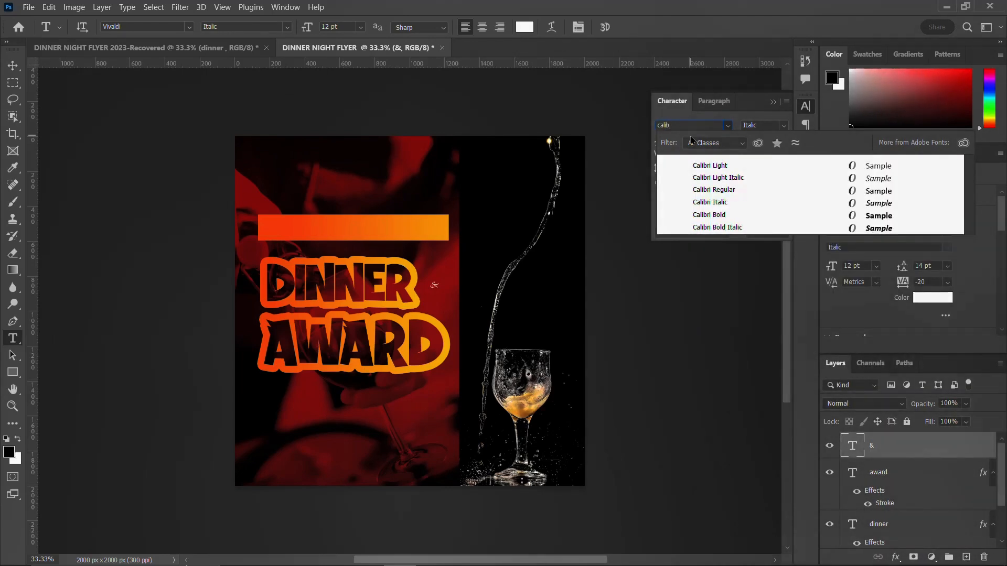
{"action": "left_click", "coordinate": [713, 216]}
{"action": "left_click", "coordinate": [713, 216]}
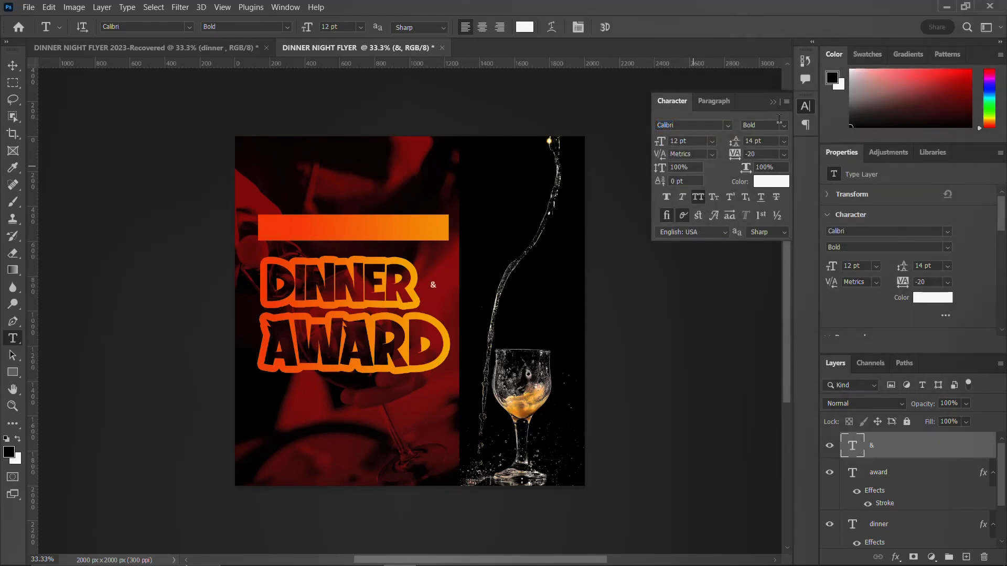
{"action": "left_click", "coordinate": [807, 107]}
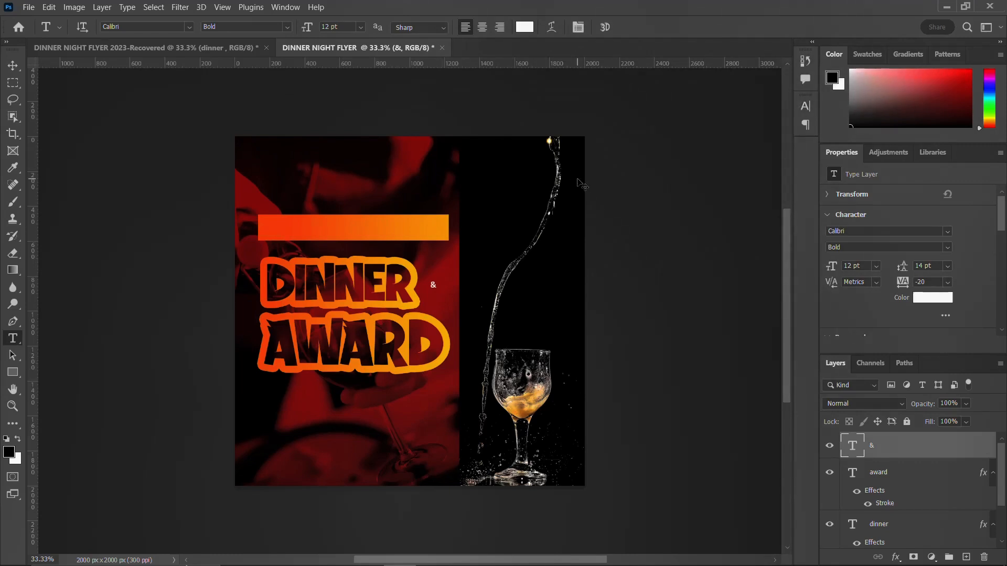
Scale the & text up to 55 pt beside the DINNER text
{"action": "key", "text": "ctrl+t"}
{"action": "mouse_move", "coordinate": [440, 294]}
{"action": "left_mouse_down"}
{"action": "mouse_move", "coordinate": [457, 305]}
{"action": "mouse_move", "coordinate": [447, 308]}
{"action": "mouse_move", "coordinate": [435, 288]}
{"action": "mouse_move", "coordinate": [442, 309]}
{"action": "mouse_move", "coordinate": [439, 302]}
{"action": "left_mouse_up"}
{"action": "key", "text": "Return"}
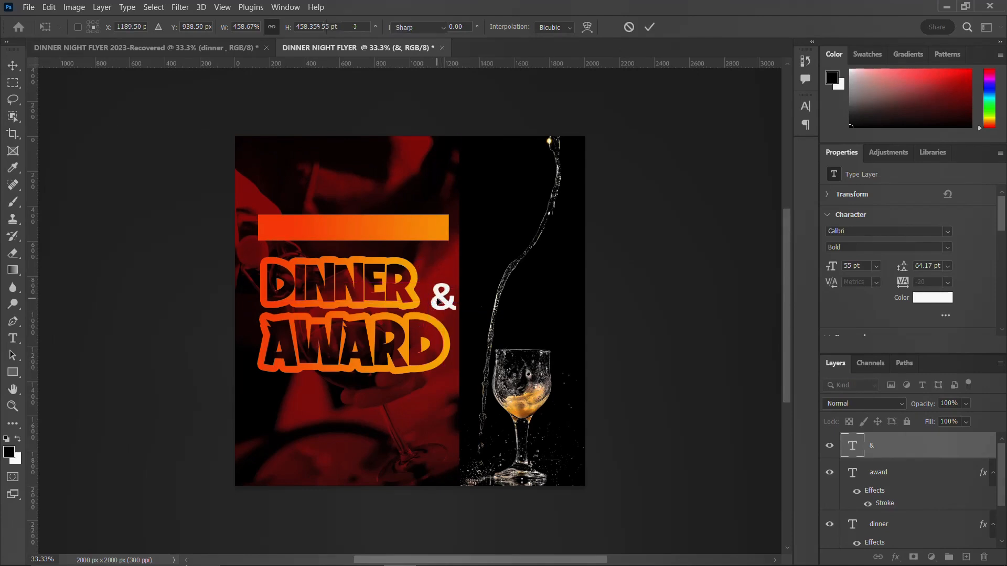
Set the & text's size to 30 pt and place it right of DINNER, just above the end of AWARD
{"action": "key", "text": "t"}
{"action": "left_click", "coordinate": [805, 108]}
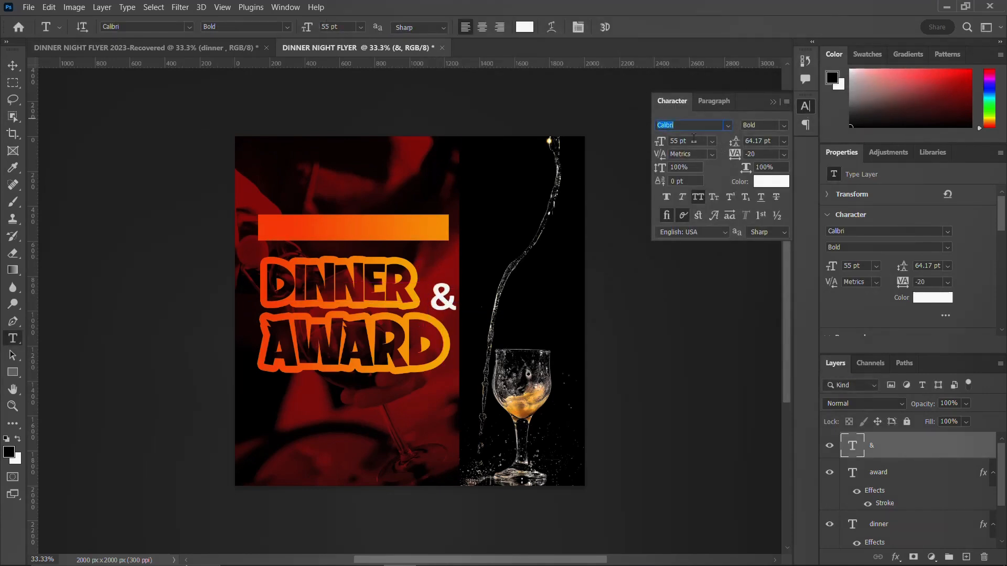
{"action": "left_click_drag", "start_coordinate": [671, 141], "coordinate": [680, 141]}
{"action": "type", "text": "30"}
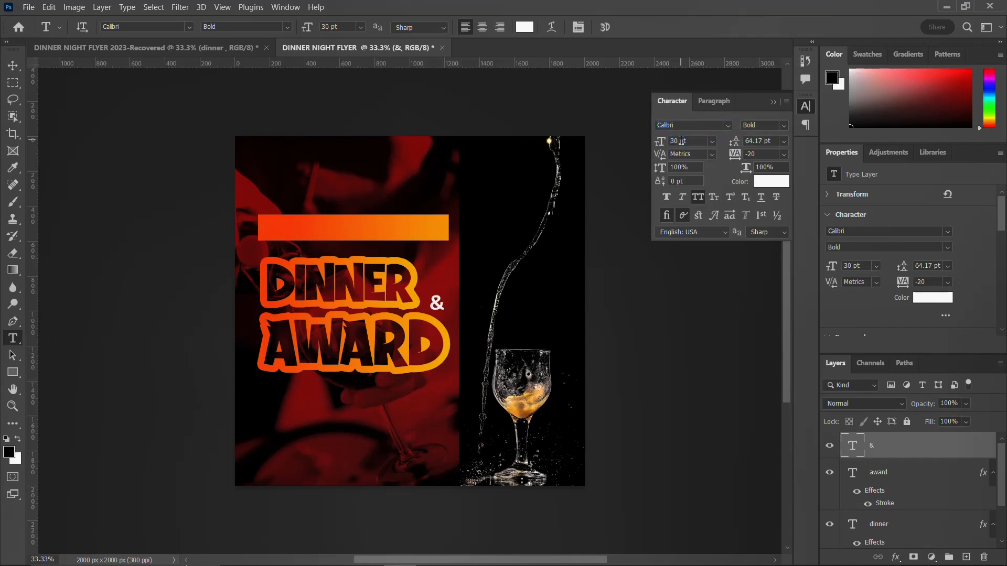
{"action": "left_click", "coordinate": [807, 106]}
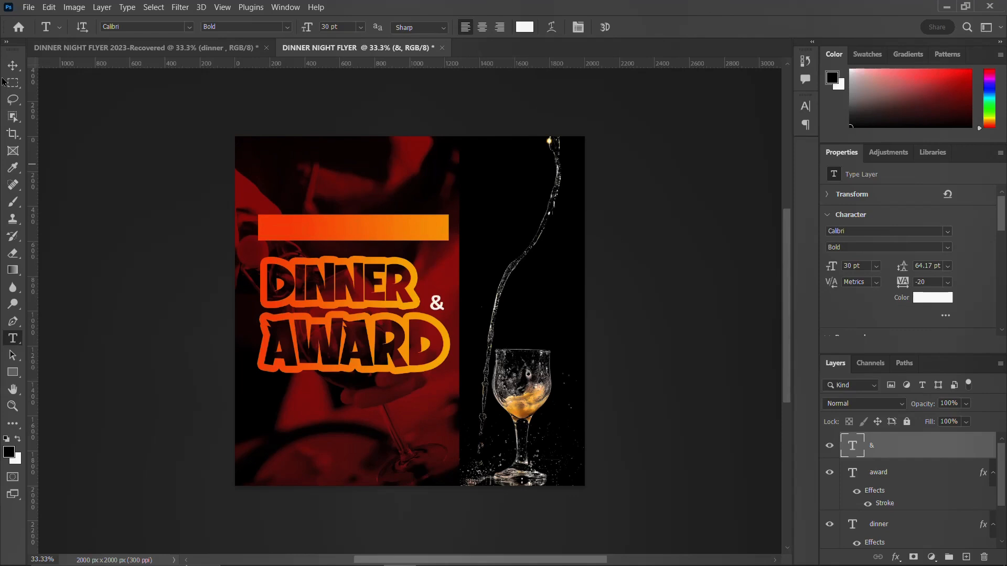
{"action": "left_click", "coordinate": [13, 66]}
{"action": "mouse_move", "coordinate": [451, 310]}
{"action": "left_mouse_down"}
{"action": "mouse_move", "coordinate": [456, 352]}
{"action": "mouse_move", "coordinate": [448, 292]}
{"action": "mouse_move", "coordinate": [449, 307]}
{"action": "left_mouse_up"}
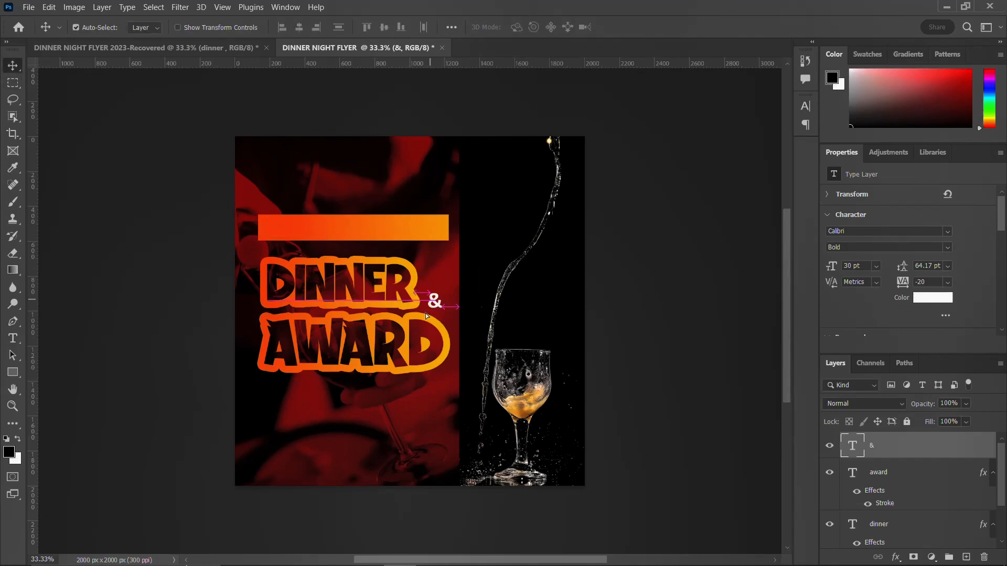
Add a new text layer reading "night" below the AWARD text
{"action": "left_click", "coordinate": [13, 338]}
{"action": "left_click", "coordinate": [283, 399]}
{"action": "type", "text": "all"}
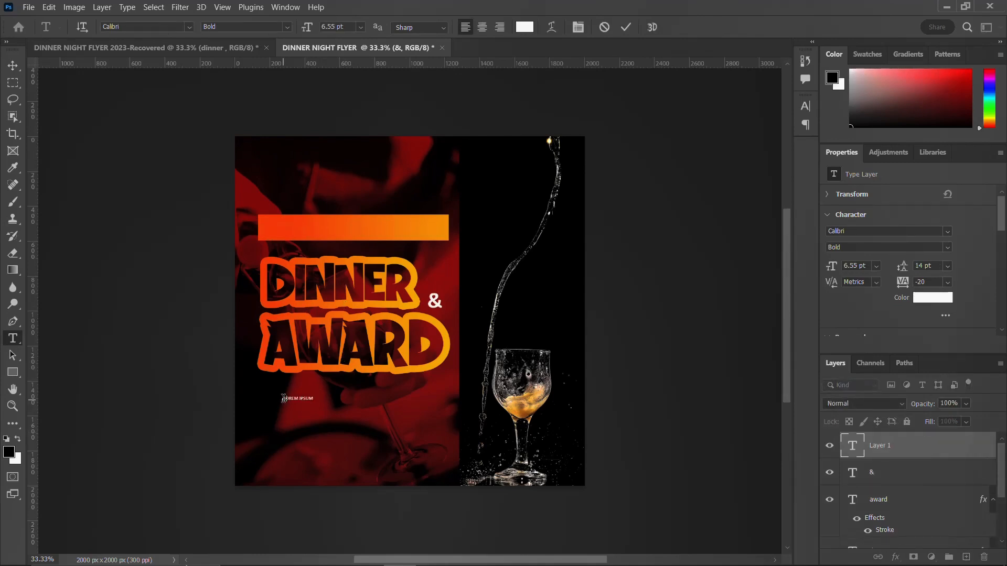
{"action": "key", "text": "ctrl+Return"}
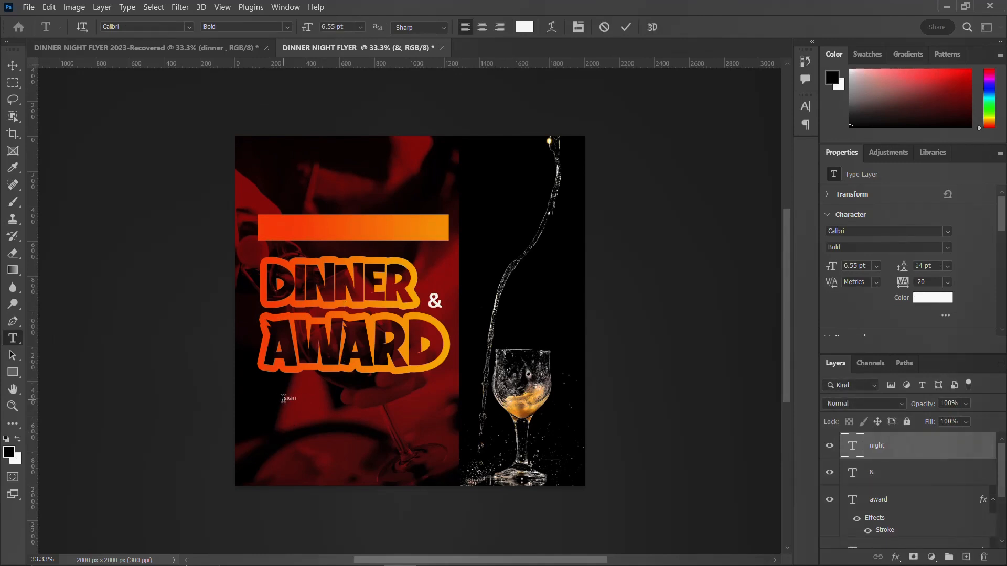
Change the night text's font to Beauty Regular and turn off All Caps
{"action": "left_click", "coordinate": [805, 109]}
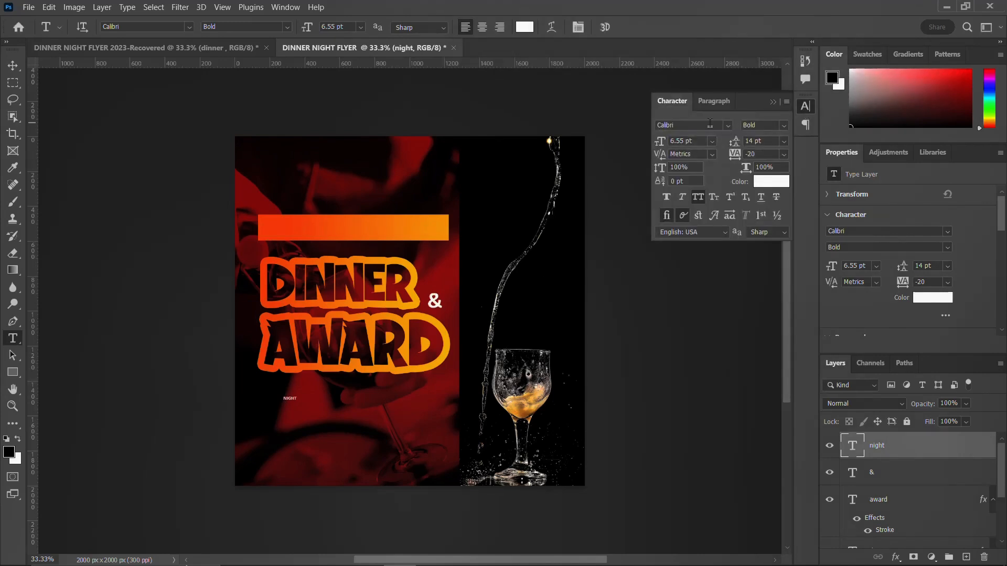
{"action": "left_click", "coordinate": [659, 125]}
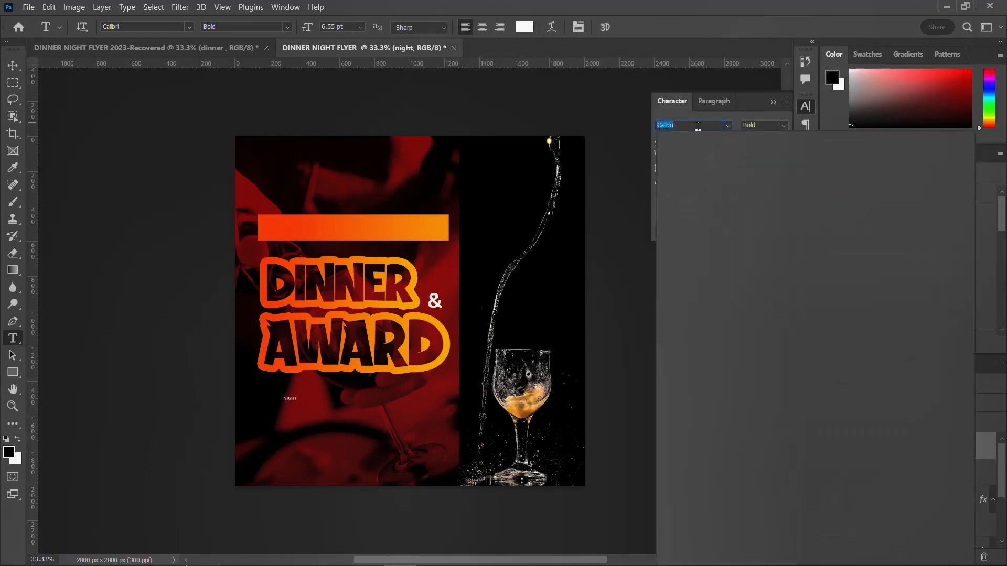
{"action": "type", "text": "beauty"}
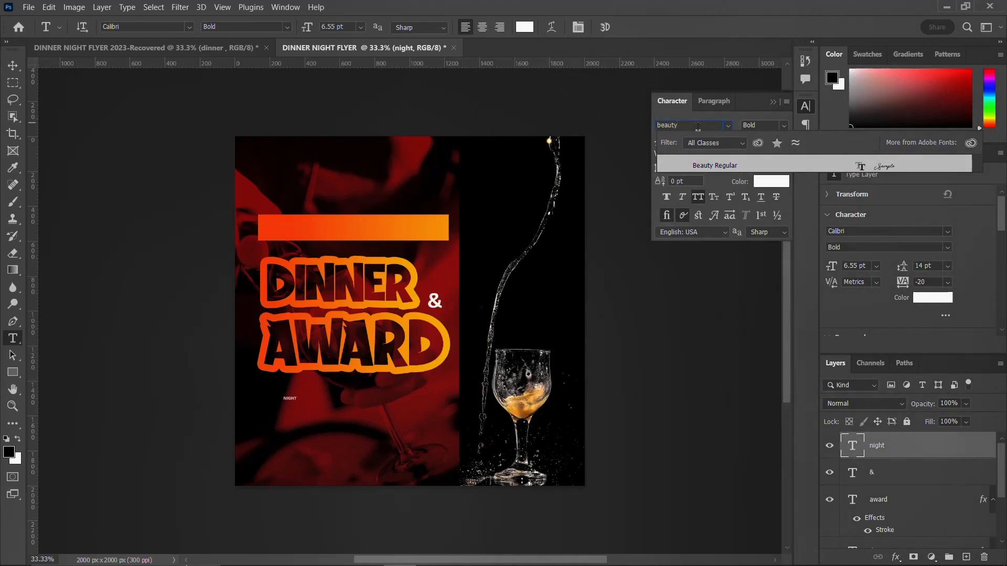
{"action": "left_click", "coordinate": [724, 168]}
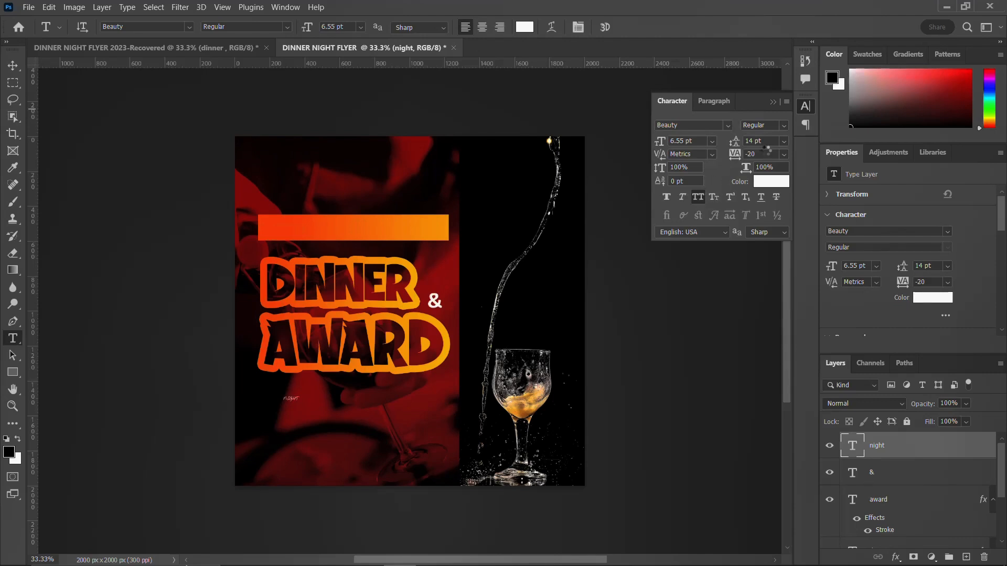
{"action": "left_click", "coordinate": [697, 197]}
{"action": "left_click", "coordinate": [806, 106]}
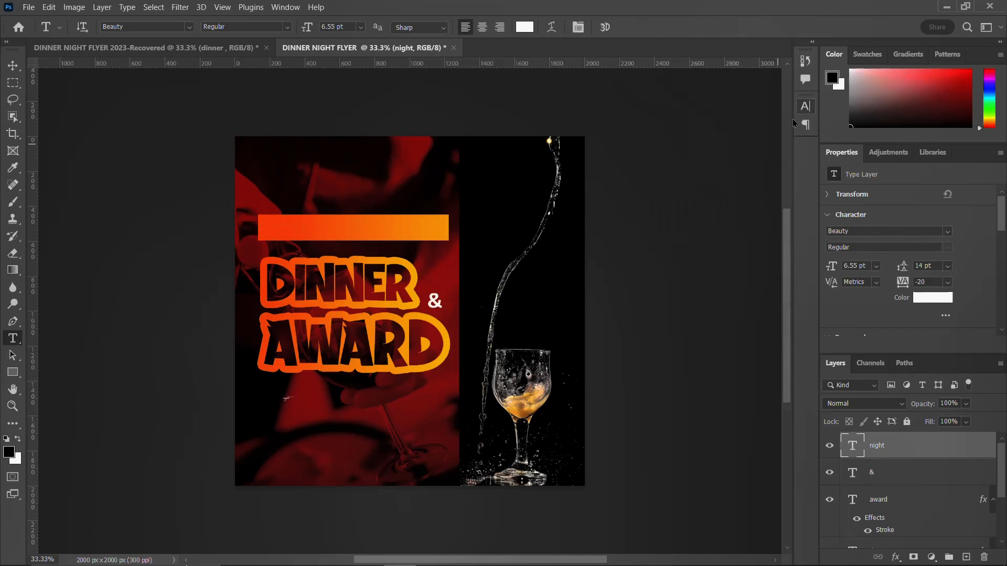
Scale the night text up to about 91 pt and position it overlapping the lower edge of AWARD
{"action": "key", "text": "ctrl+t"}
{"action": "left_click_drag", "start_coordinate": [298, 405], "coordinate": [381, 408]}
{"action": "key", "text": "Return"}
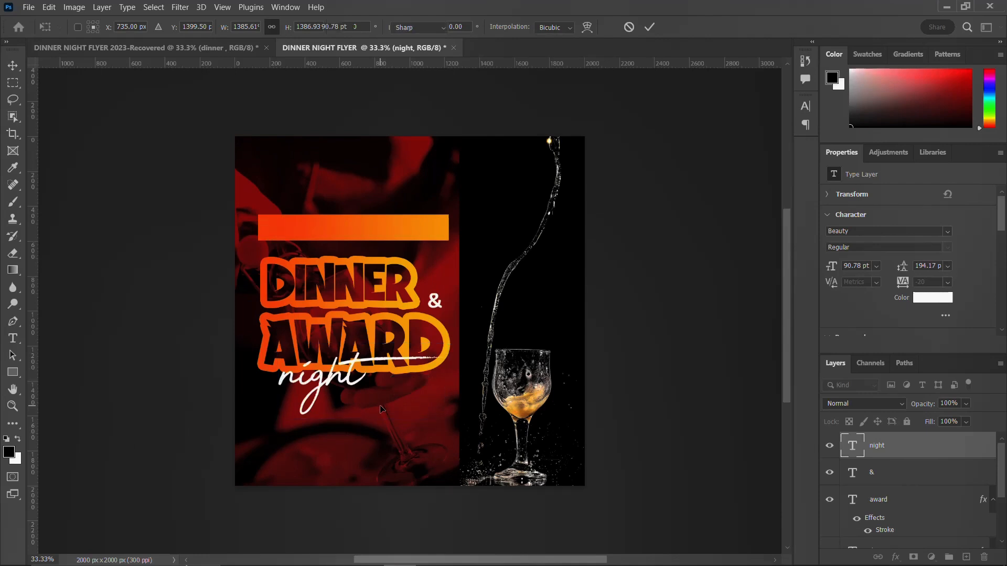
Nudge the AWARD and night texts slightly upward to tighten the spacing below DINNER
{"action": "key", "text": "t"}
{"action": "key", "text": "v"}
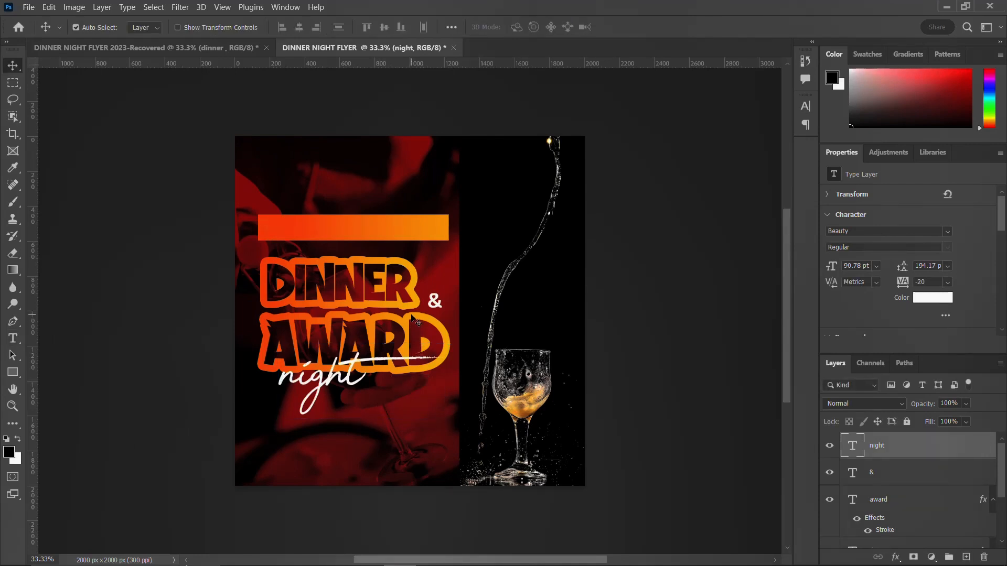
{"action": "left_click", "coordinate": [412, 315]}
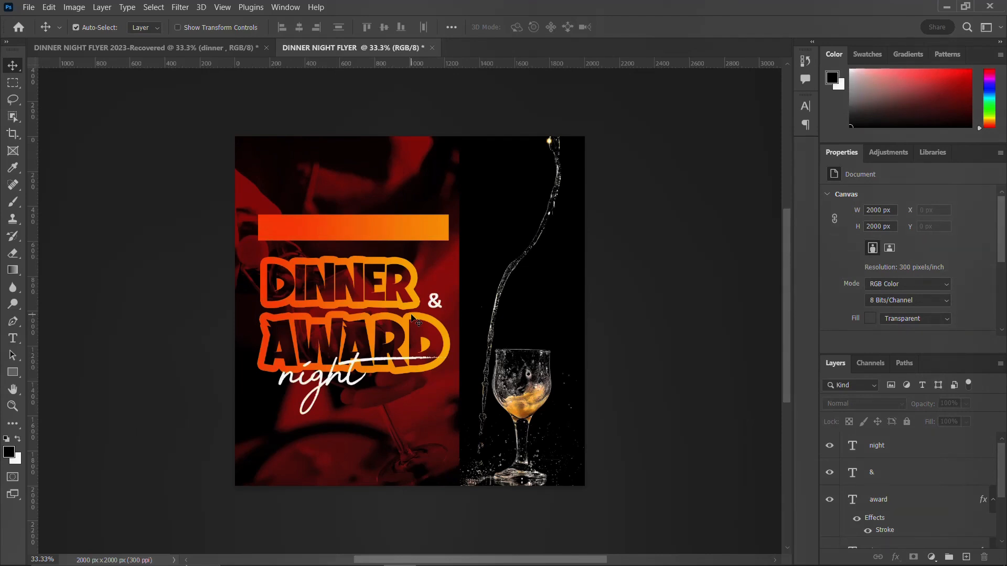
{"action": "left_click", "coordinate": [875, 503]}
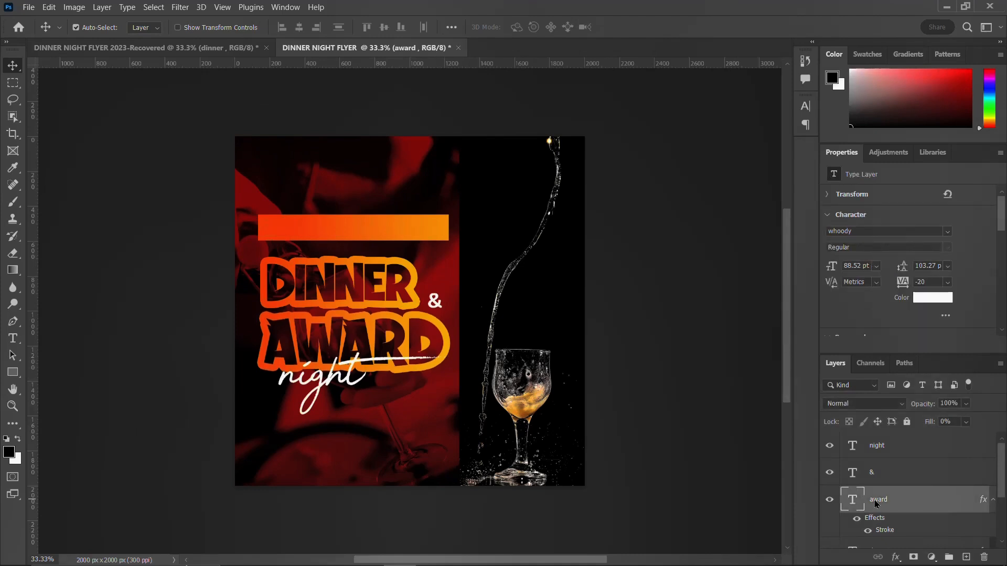
{"action": "left_click", "coordinate": [337, 385]}
{"action": "key", "text": "Up"}
{"action": "key", "text": "Up"}
{"action": "key", "text": "Up"}
{"action": "key", "text": "Up"}
{"action": "key", "text": "Up"}
{"action": "key", "text": "Up"}
{"action": "key", "text": "Up"}
{"action": "key", "text": "Up"}
{"action": "key", "text": "Up"}
{"action": "key", "text": "Up"}
{"action": "key", "text": "Up"}
{"action": "key", "text": "Up"}
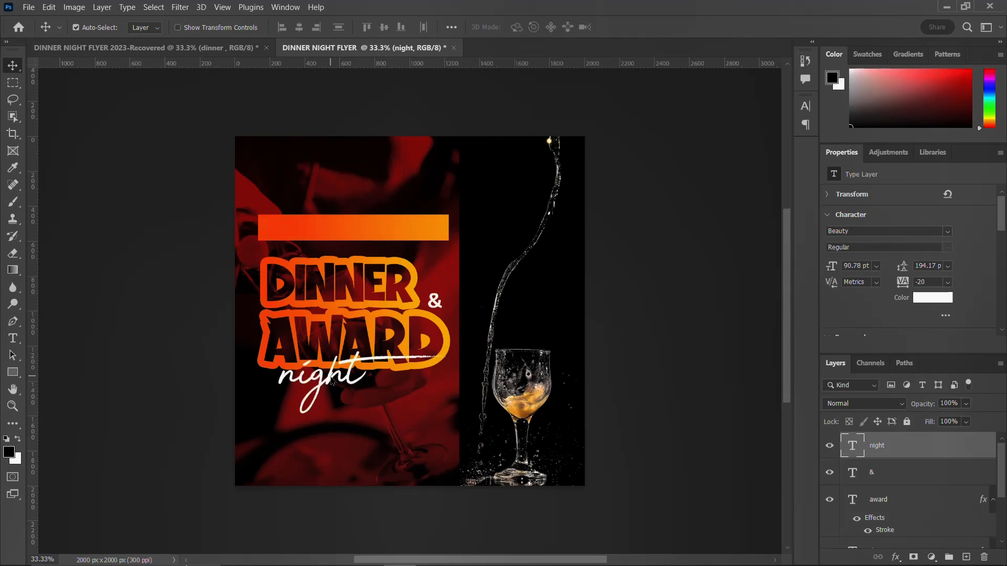
Center-align the night text's paragraph and reposition it so it overlaps the lower edge of AWARD
{"action": "left_click", "coordinate": [806, 106]}
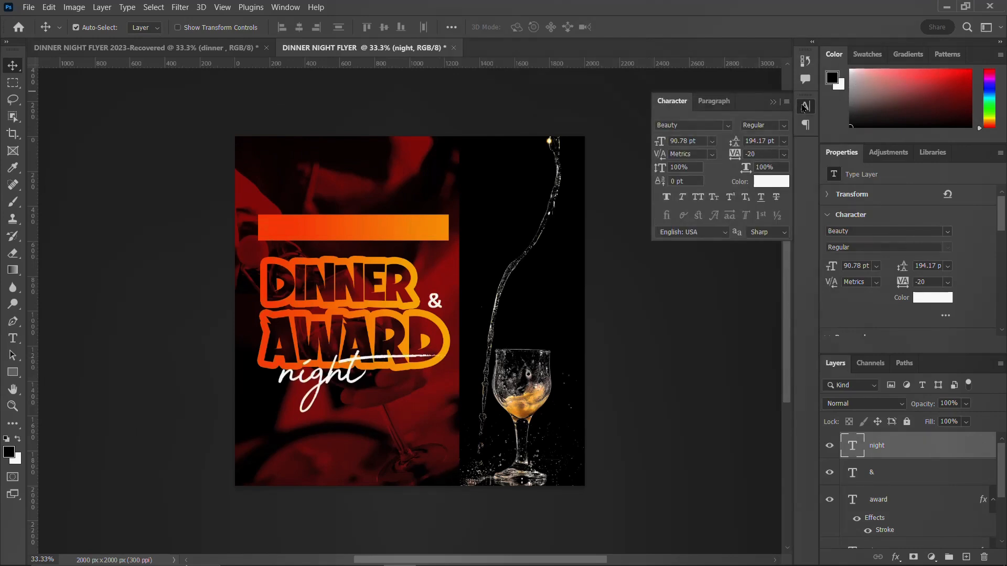
{"action": "left_click", "coordinate": [714, 101]}
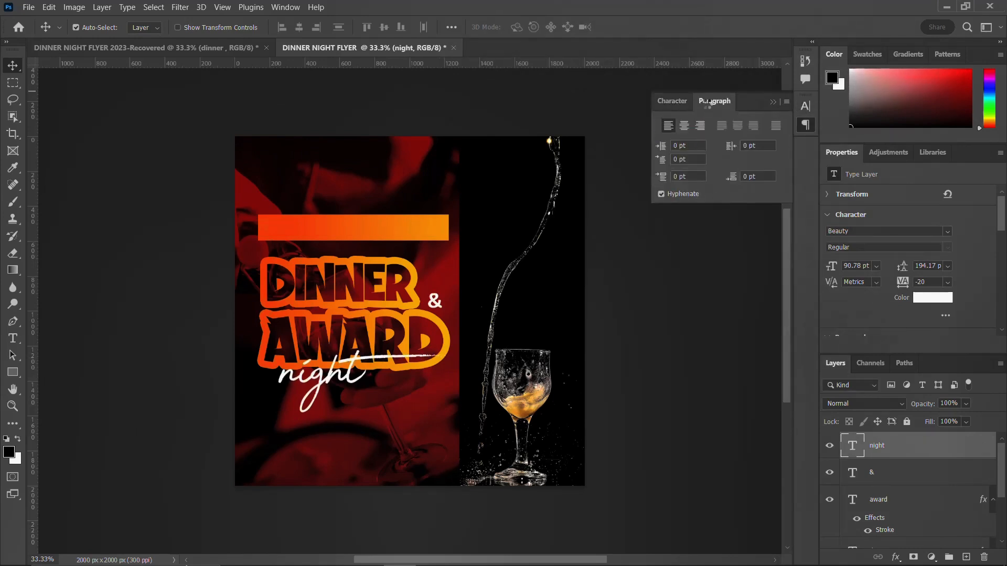
{"action": "left_click", "coordinate": [684, 128]}
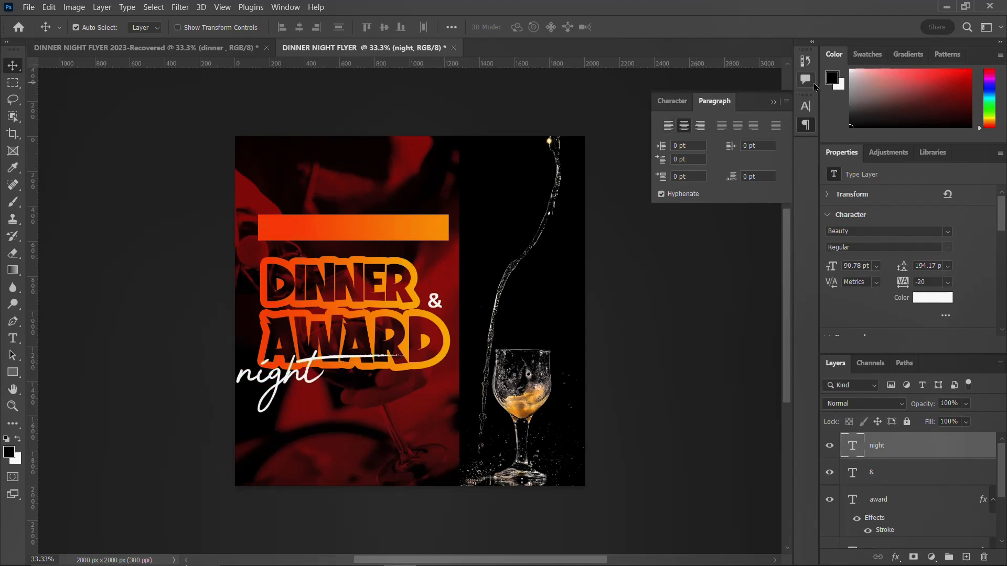
{"action": "left_click", "coordinate": [806, 107]}
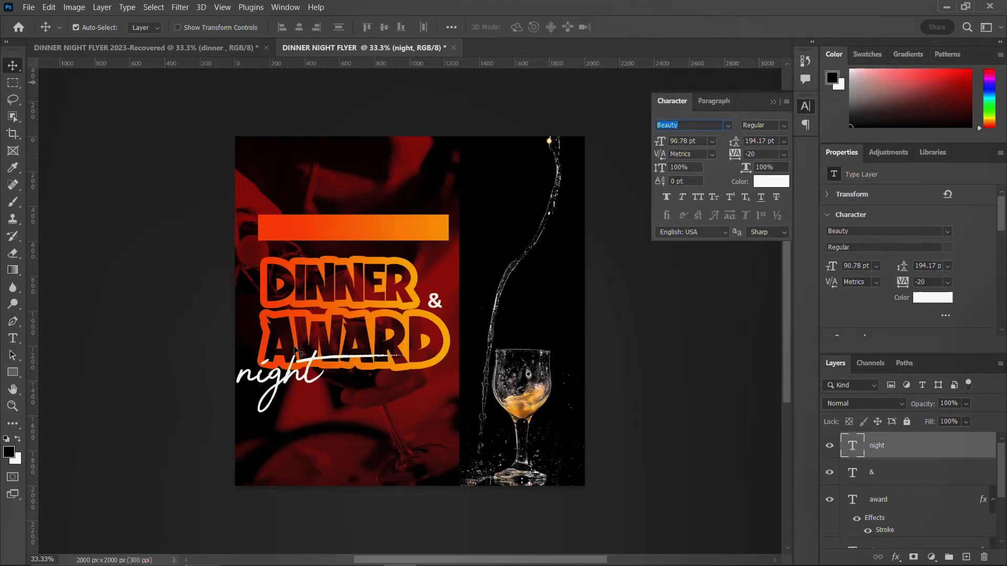
{"action": "left_click_drag", "start_coordinate": [274, 372], "coordinate": [325, 378]}
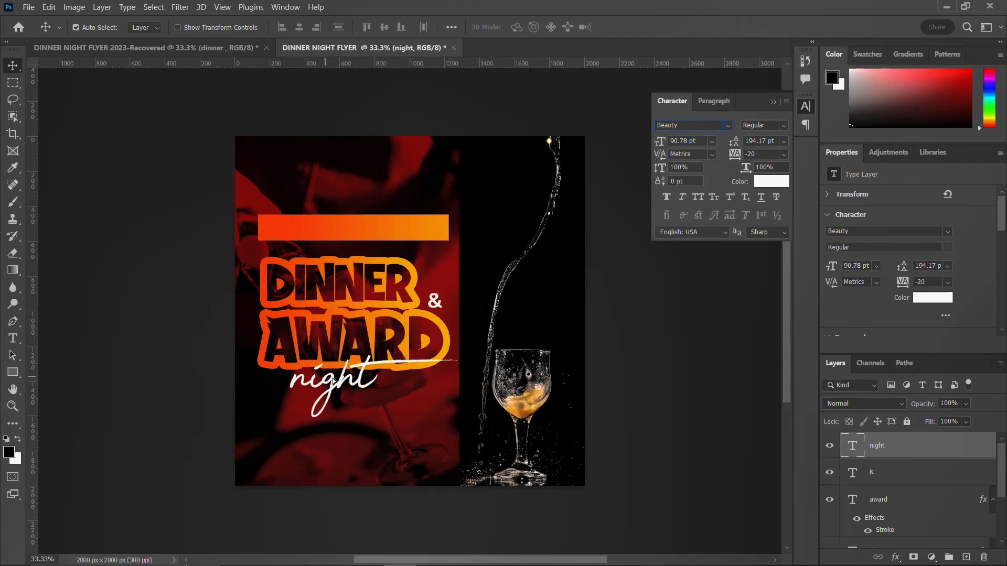
{"action": "left_click", "coordinate": [804, 106]}
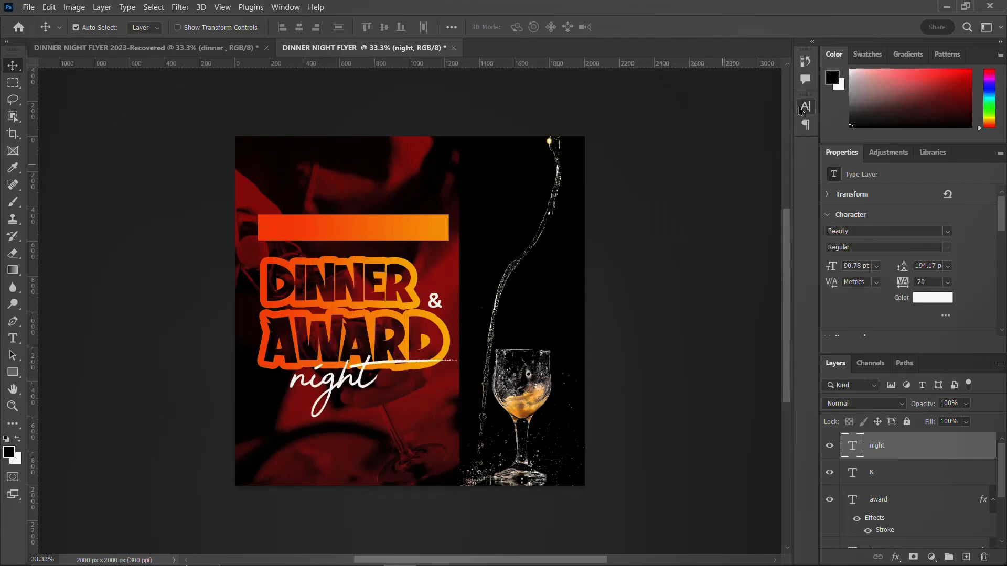
Add a text layer reading "aki-graphix,presents" above the orange gradient bar, stacked directly over the bar's layer
{"action": "left_click", "coordinate": [347, 226]}
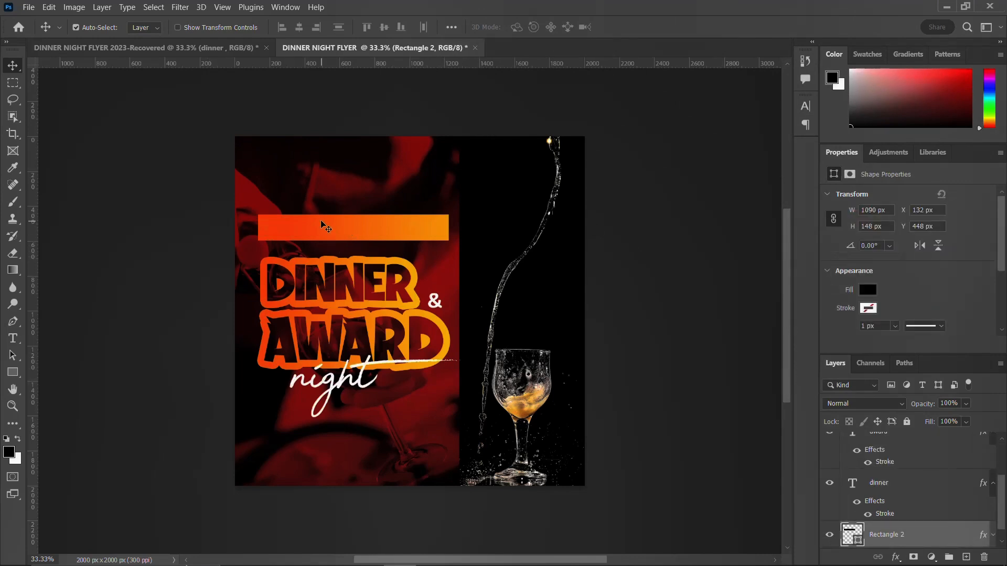
{"action": "key", "text": "t"}
{"action": "left_click", "coordinate": [311, 170]}
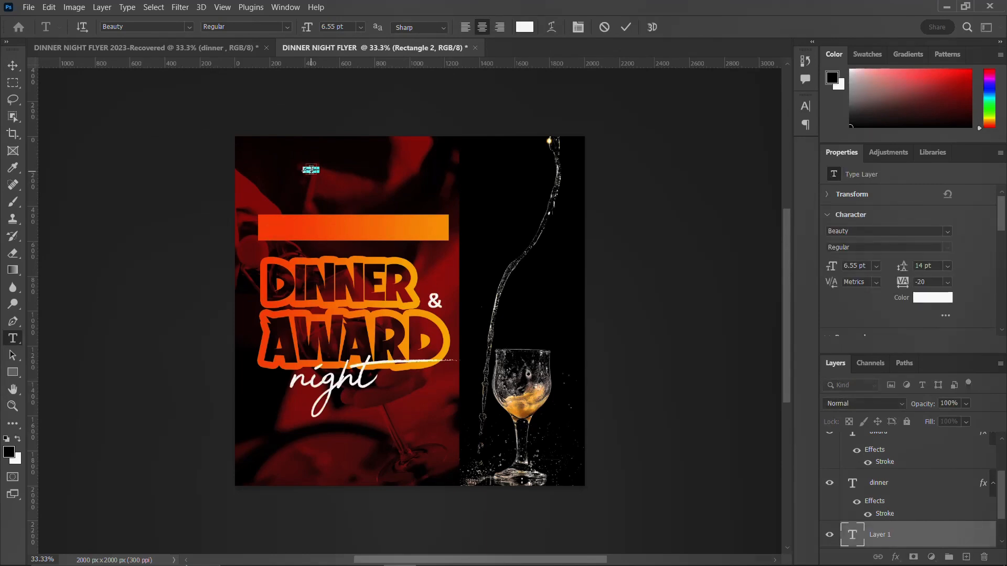
{"action": "left_click", "coordinate": [311, 170]}
{"action": "key", "text": "ctrl+Return"}
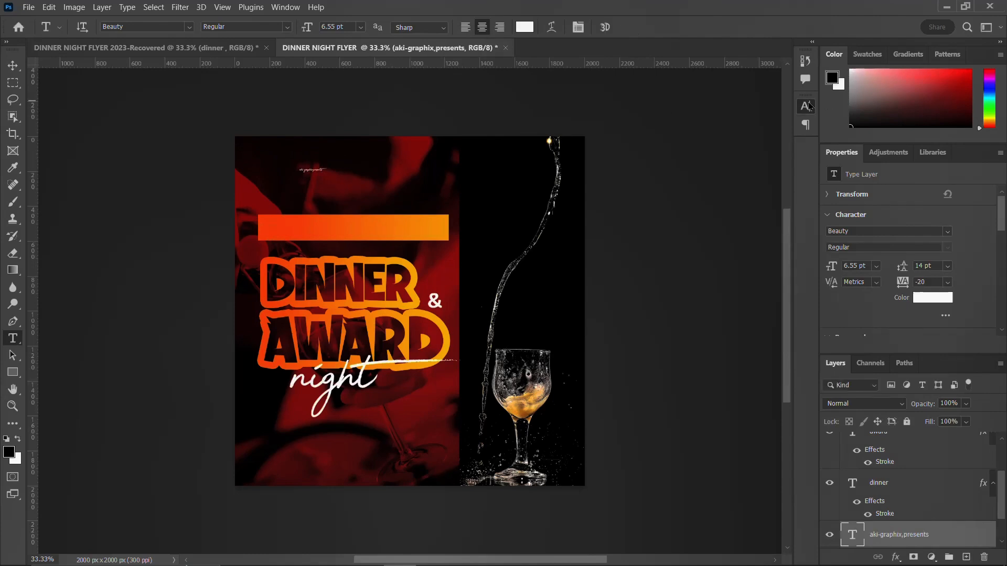
Change the aki-graphix,presents text's font to a Big Deal Regular
{"action": "left_click", "coordinate": [805, 105]}
{"action": "left_click", "coordinate": [728, 126]}
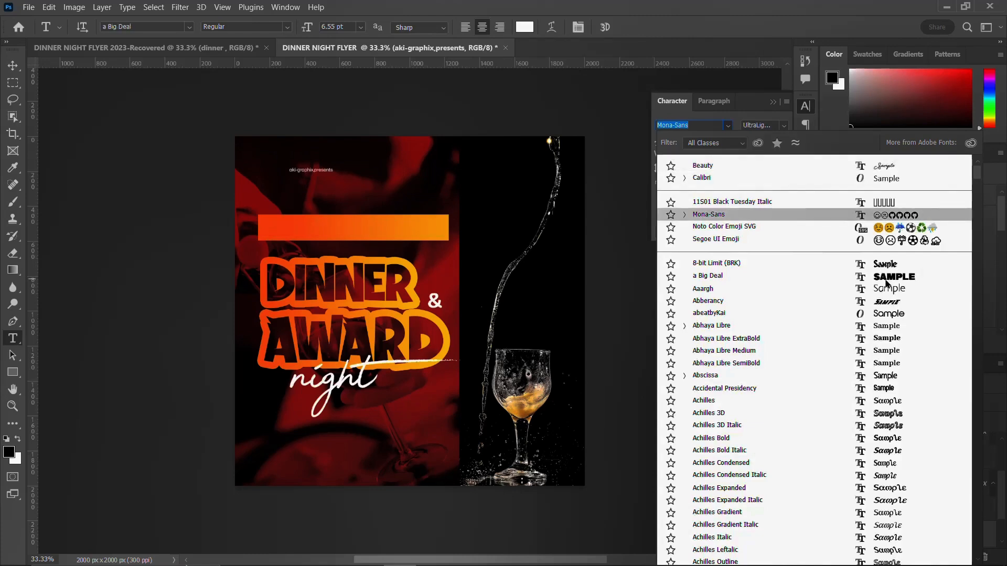
{"action": "left_click", "coordinate": [887, 283]}
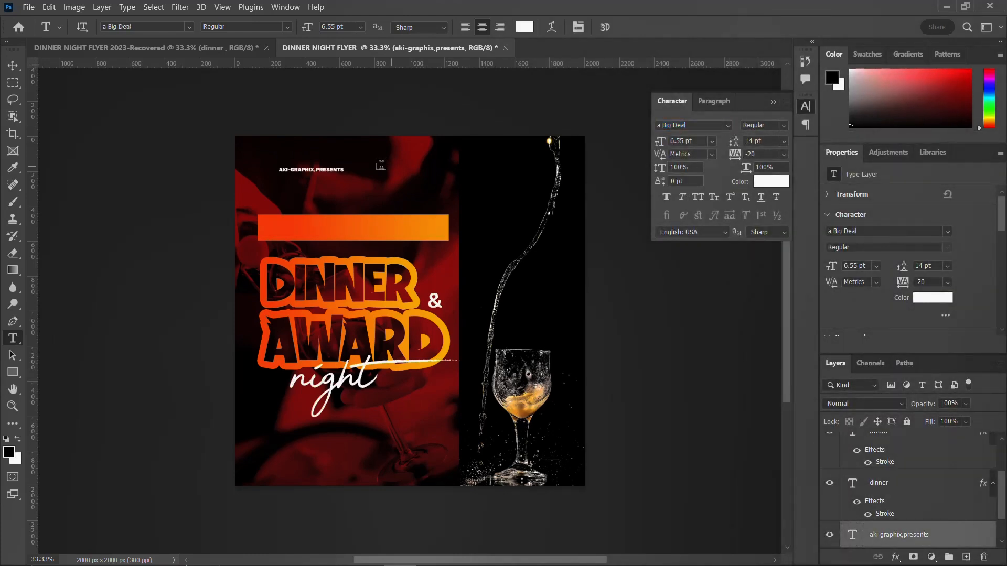
Scale the aki-graphix,presents text up to about 17.4 pt and place it on the orange gradient bar
{"action": "key", "text": "v"}
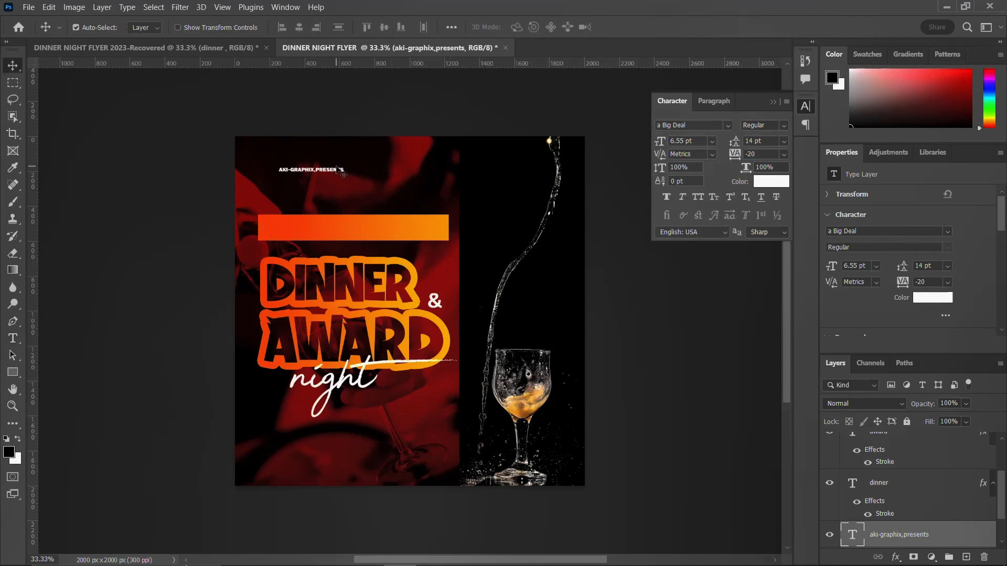
{"action": "left_click_drag", "start_coordinate": [338, 177], "coordinate": [428, 252]}
{"action": "key", "text": "ctrl+t"}
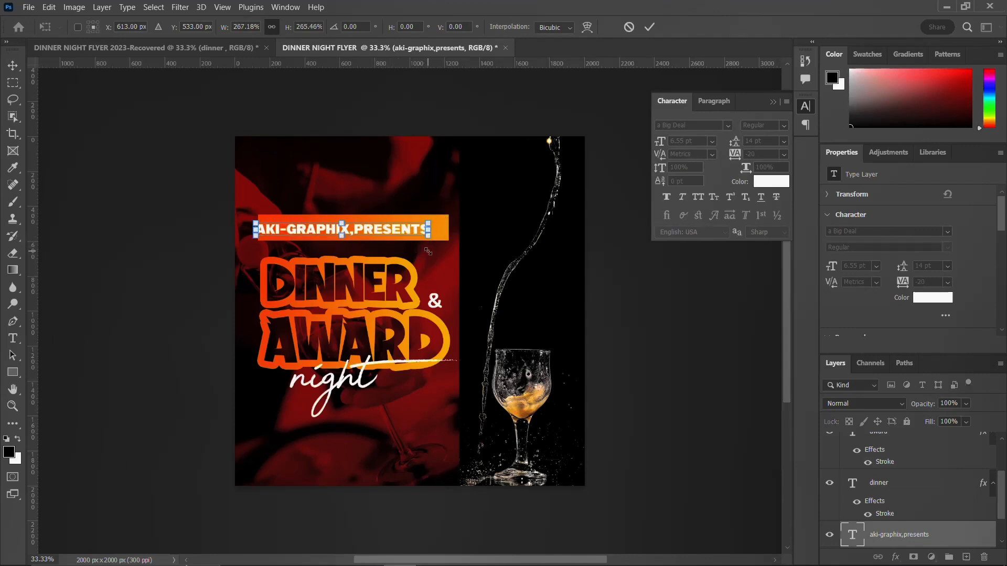
{"action": "key", "text": "Return"}
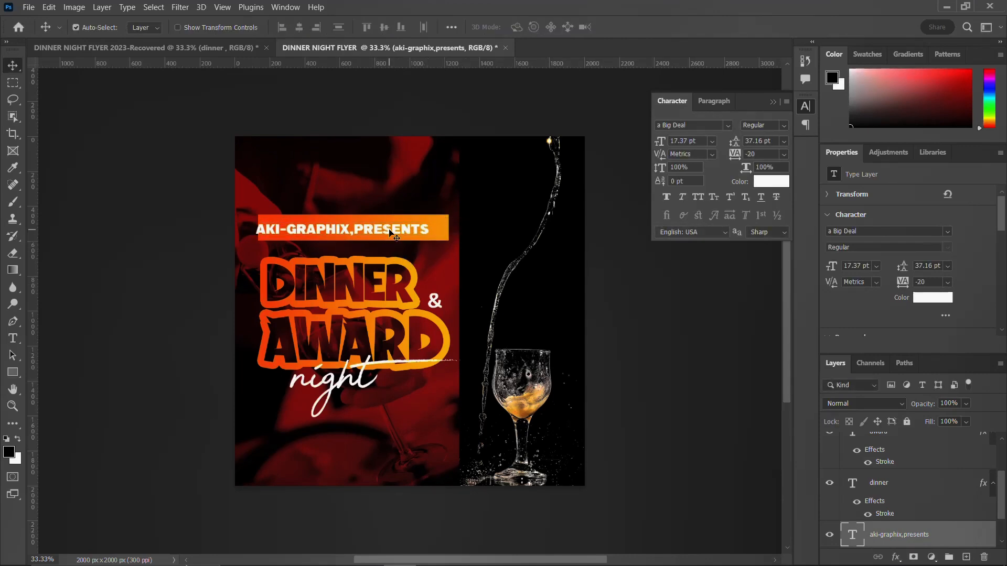
{"action": "left_click_drag", "start_coordinate": [390, 233], "coordinate": [401, 228]}
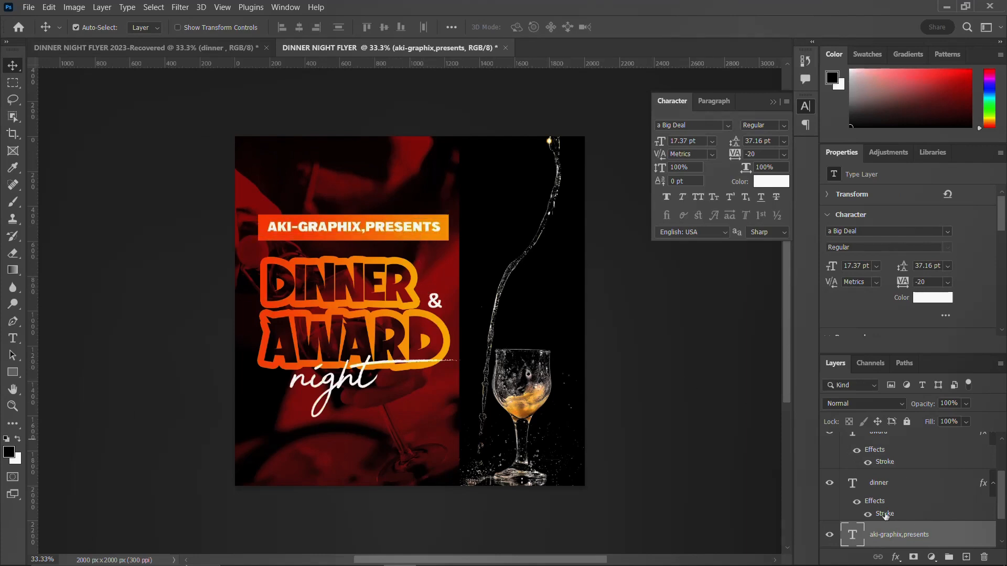
Collapse the effects lists of the dinner and award layers
{"action": "left_click", "coordinate": [993, 487]}
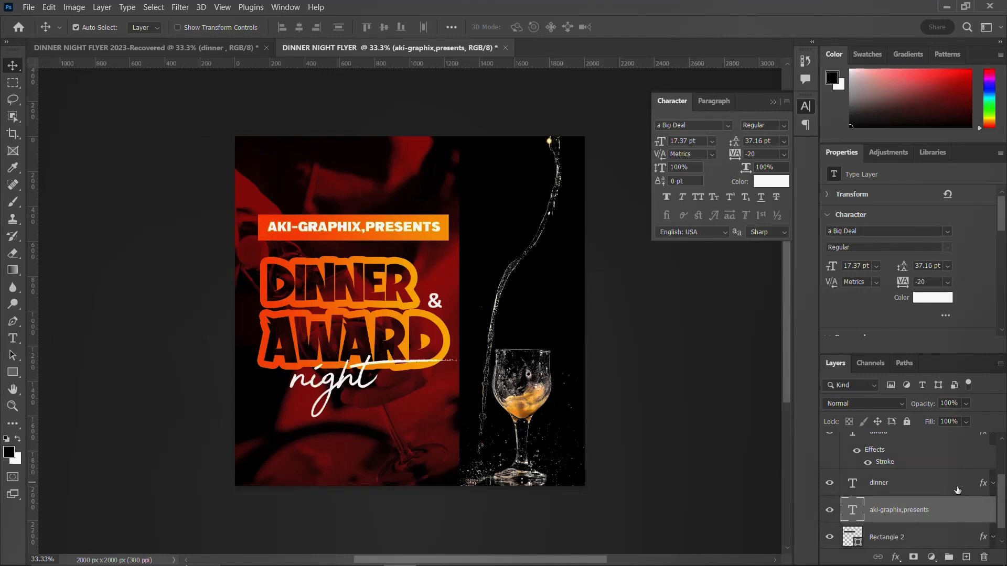
{"action": "scroll", "coordinate": [960, 488], "scroll_direction": "up", "scroll_amount": 1}
{"action": "left_click", "coordinate": [995, 461]}
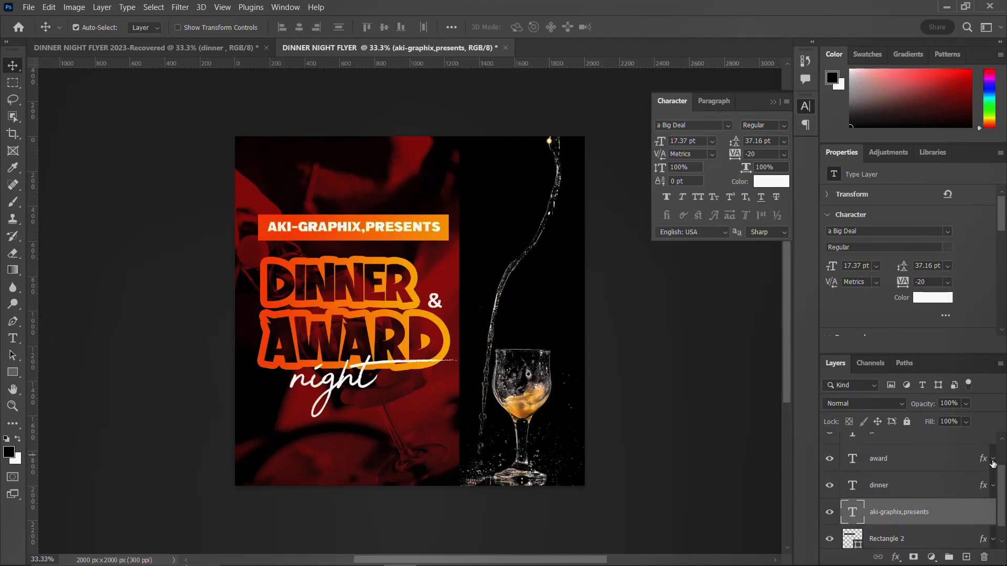
{"action": "scroll", "coordinate": [910, 495], "scroll_direction": "down", "scroll_amount": 1}
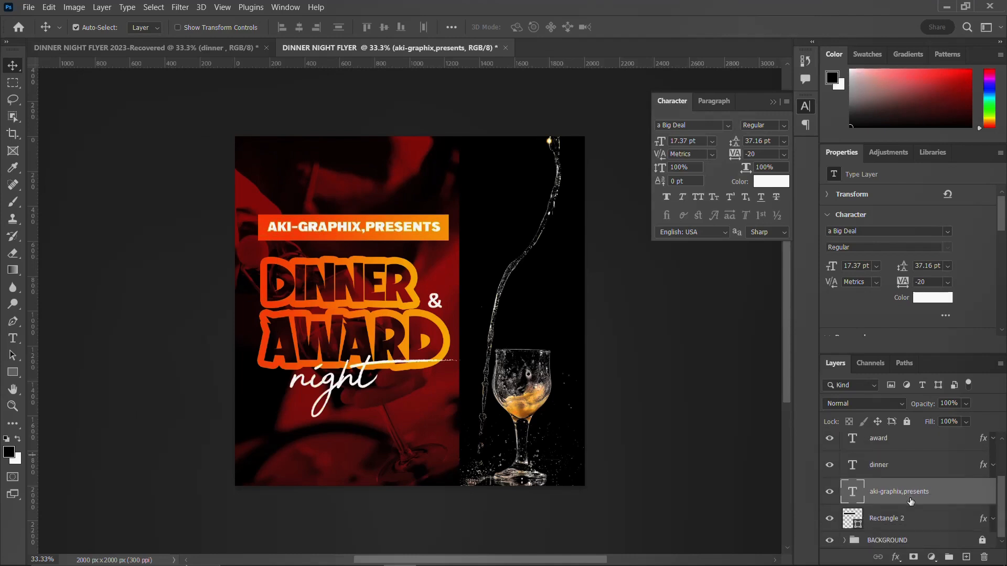
Center the aki-graphix,presents text horizontally and vertically within the Rectangle 2 bar, using the bar's outline as the selection, and deselect
{"action": "left_click", "coordinate": [828, 522]}
{"action": "left_click", "coordinate": [829, 519]}
{"action": "left_click", "coordinate": [847, 521], "text": "ctrl"}
{"action": "left_click", "coordinate": [299, 27]}
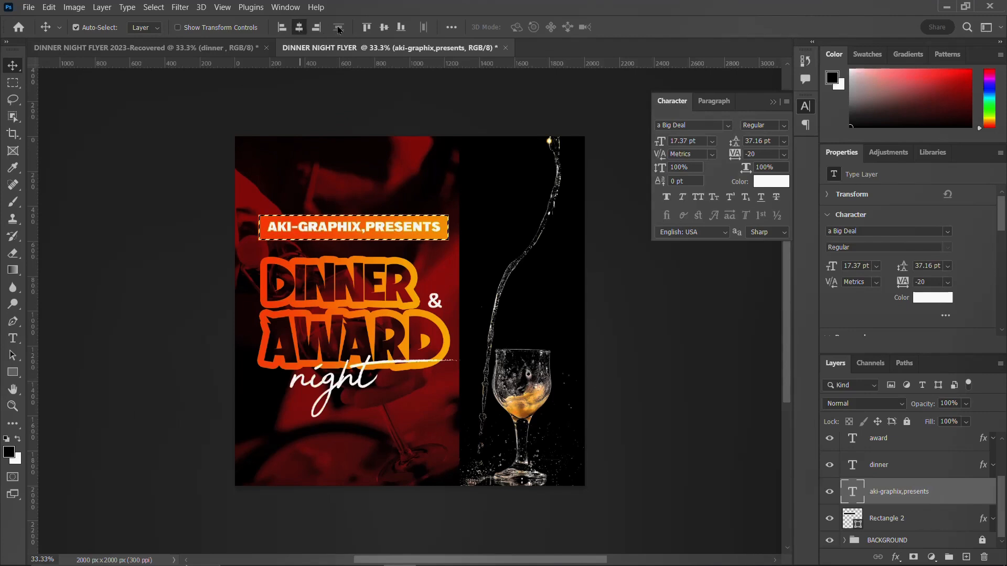
{"action": "left_click", "coordinate": [384, 28]}
{"action": "key", "text": "ctrl+d"}
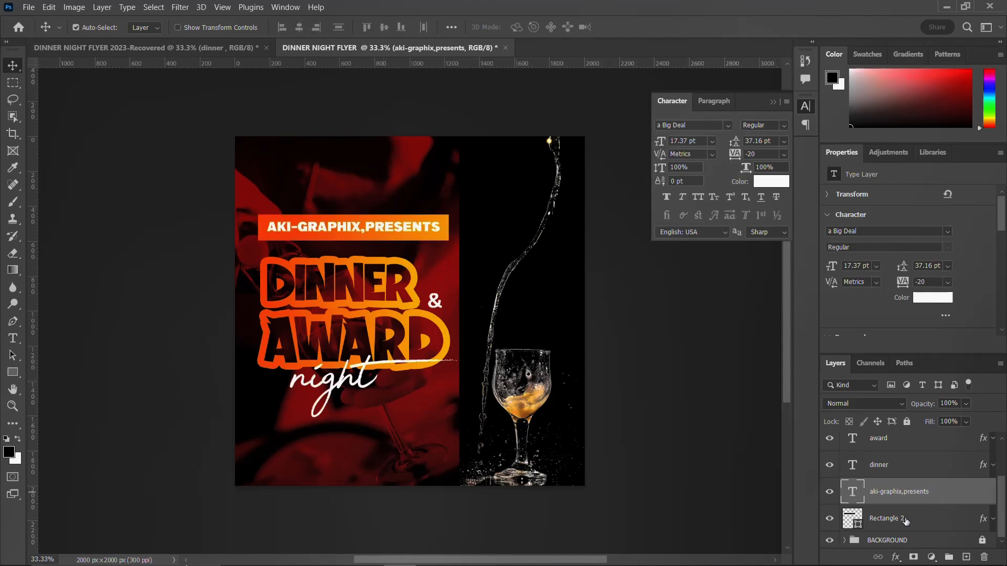
Nudge the dinner, award and & layers upward closer to the orange bar, and move the night text up to match
{"action": "left_click", "coordinate": [893, 469]}
{"action": "scroll", "coordinate": [893, 468], "scroll_direction": "up", "scroll_amount": 1}
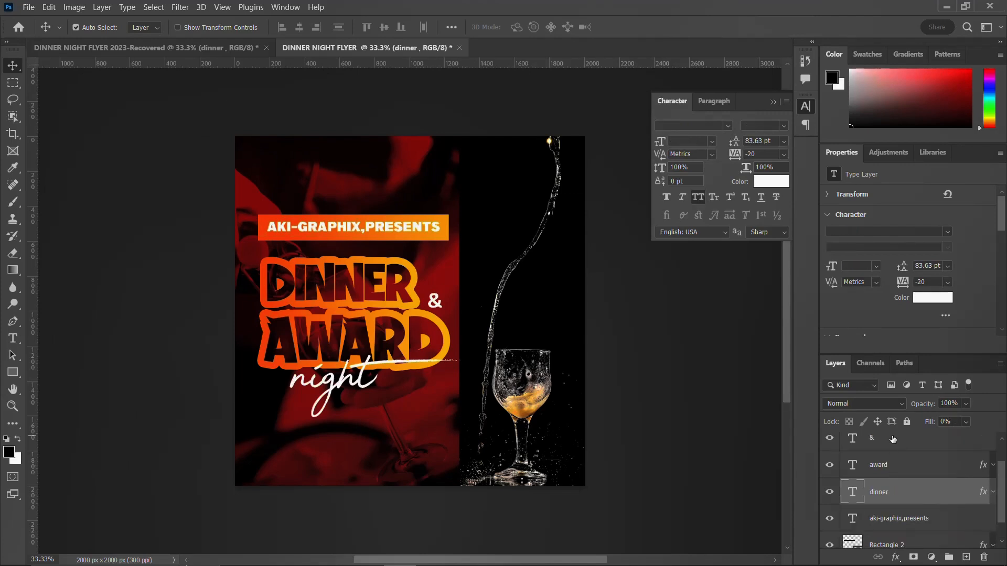
{"action": "left_click", "coordinate": [893, 439], "text": "shift"}
{"action": "key", "text": "shift+Up"}
{"action": "key", "text": "shift+Up"}
{"action": "key", "text": "shift+Up"}
{"action": "key", "text": "shift+Up"}
{"action": "key", "text": "shift+Up"}
{"action": "scroll", "coordinate": [886, 451], "scroll_direction": "up", "scroll_amount": 1}
{"action": "left_click", "coordinate": [885, 455]}
{"action": "key", "text": "shift+Up"}
{"action": "key", "text": "shift+Up"}
{"action": "key", "text": "shift+Up"}
{"action": "key", "text": "shift+Up"}
{"action": "key", "text": "shift+Up"}
{"action": "key", "text": "shift+Up"}
{"action": "key", "text": "shift+Up"}
{"action": "left_click", "coordinate": [885, 451]}
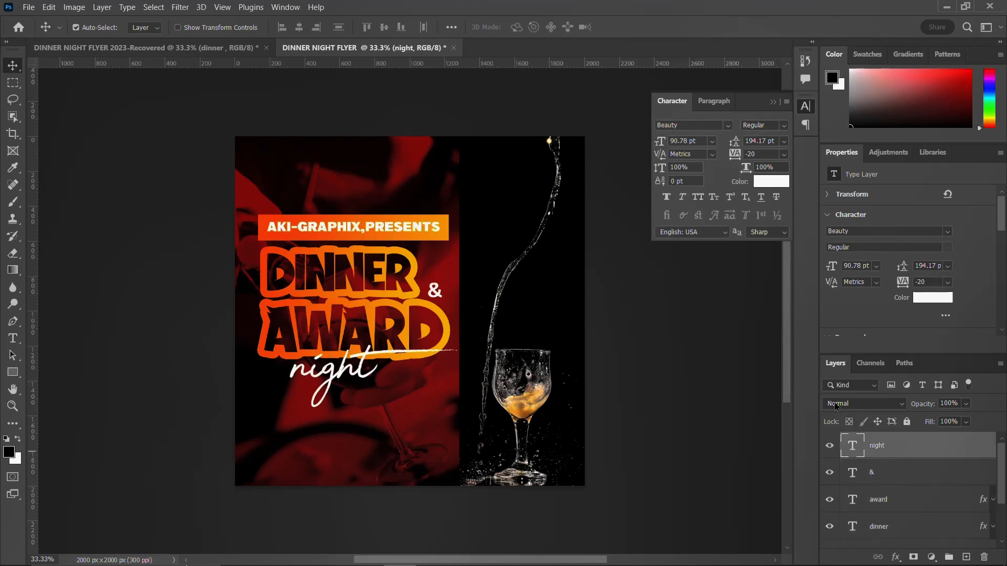
Add a new text layer reading "23rd decemcer,2023" below the night text
{"action": "left_click", "coordinate": [13, 338]}
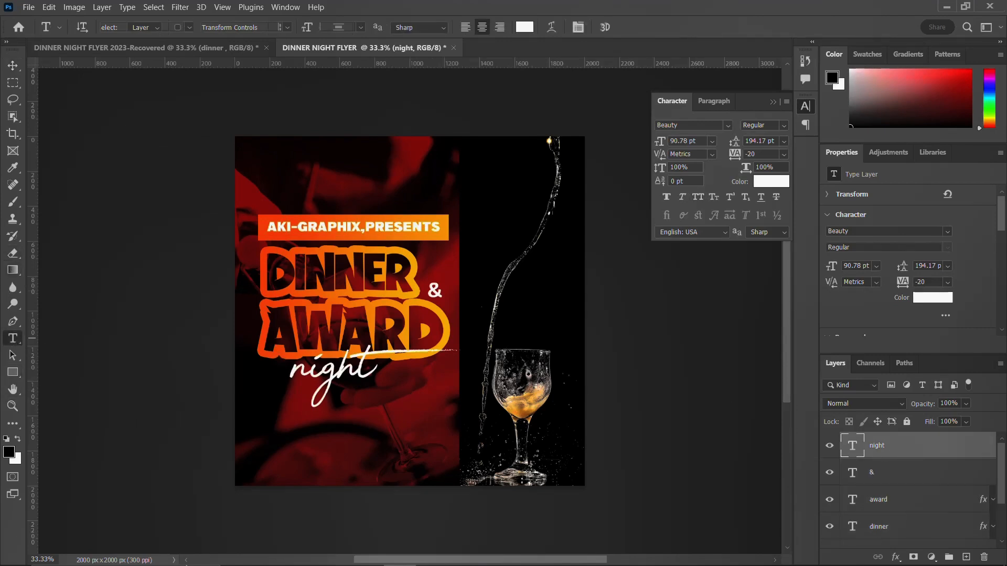
{"action": "left_click", "coordinate": [274, 411]}
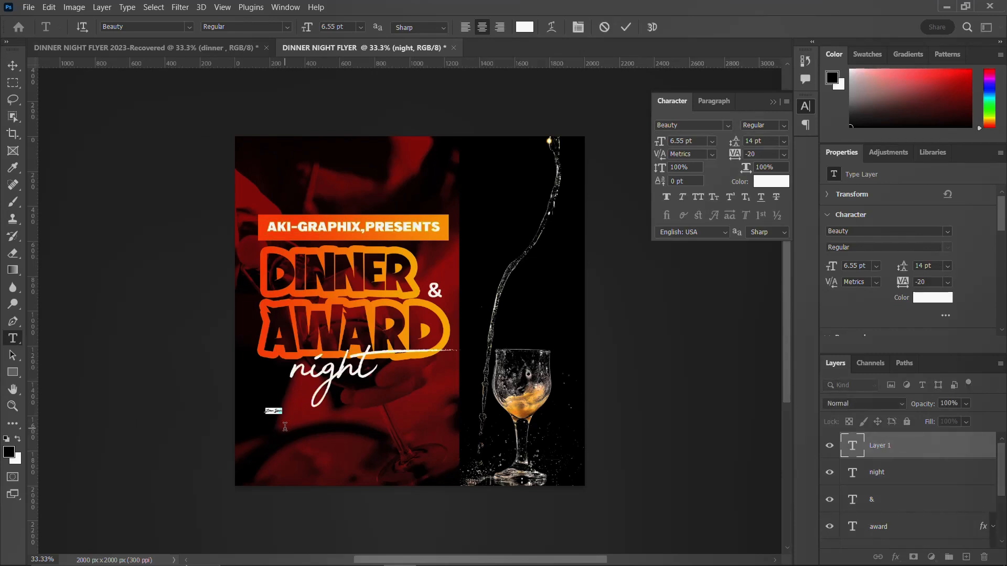
{"action": "key", "text": "BackSpace"}
{"action": "key", "text": "ctrl+Return"}
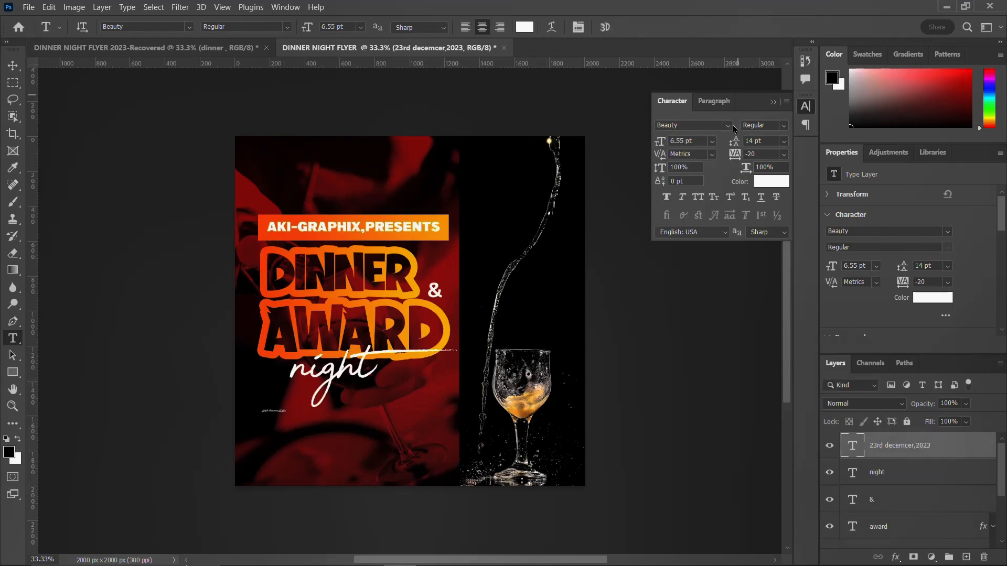
Change the date text's font to a Big Deal Regular
{"action": "left_click", "coordinate": [728, 126]}
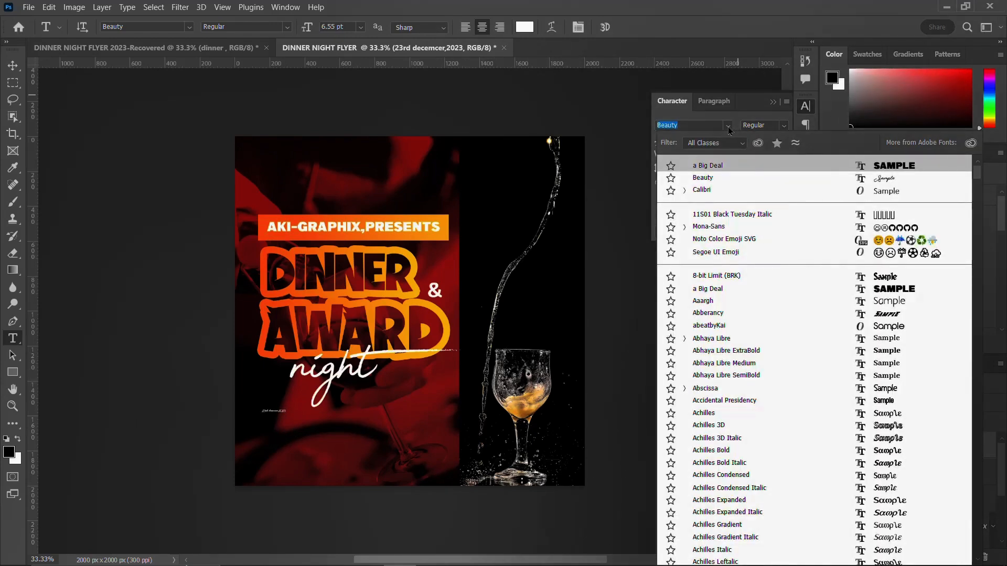
{"action": "left_click", "coordinate": [705, 190]}
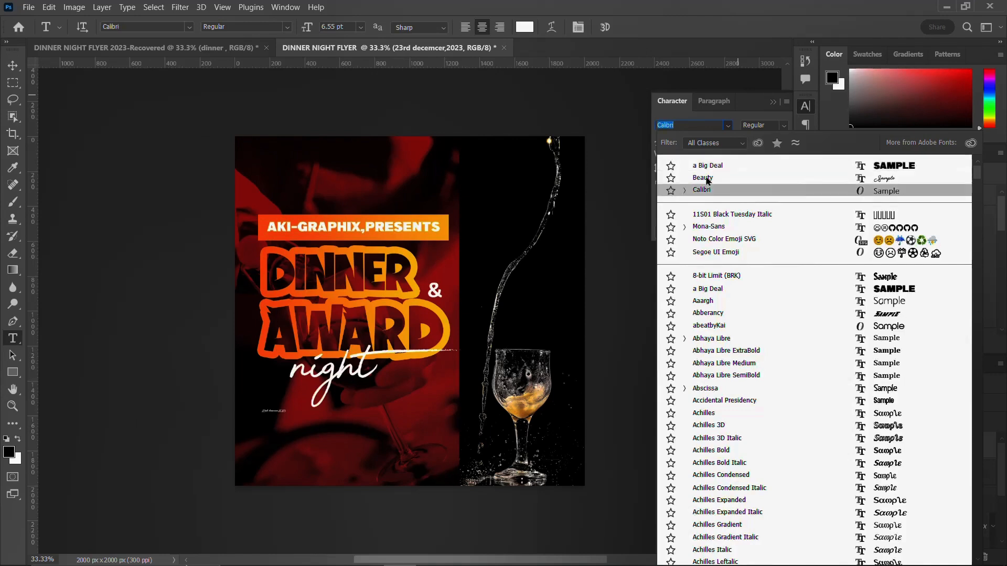
{"action": "left_click", "coordinate": [717, 166]}
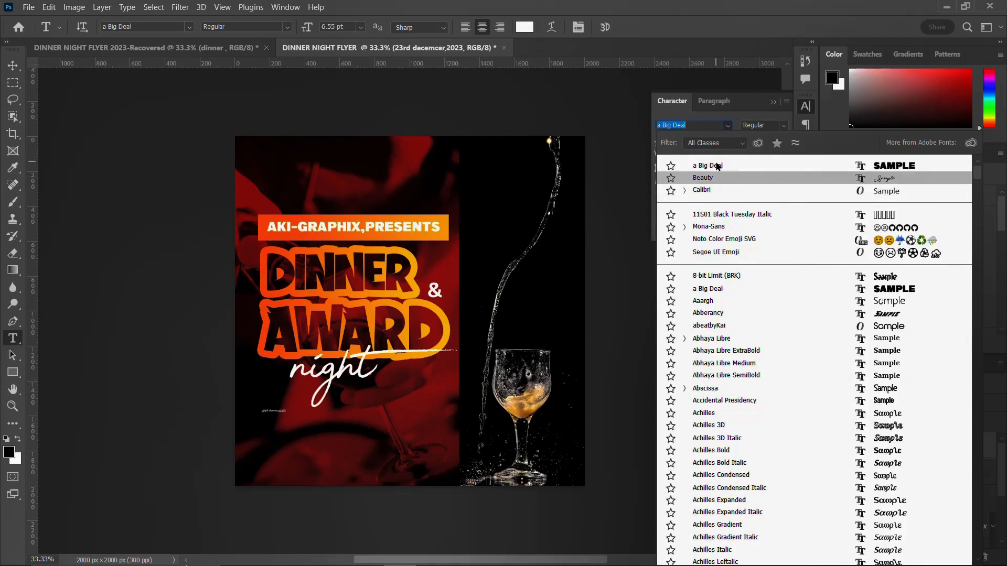
{"action": "left_click", "coordinate": [717, 166]}
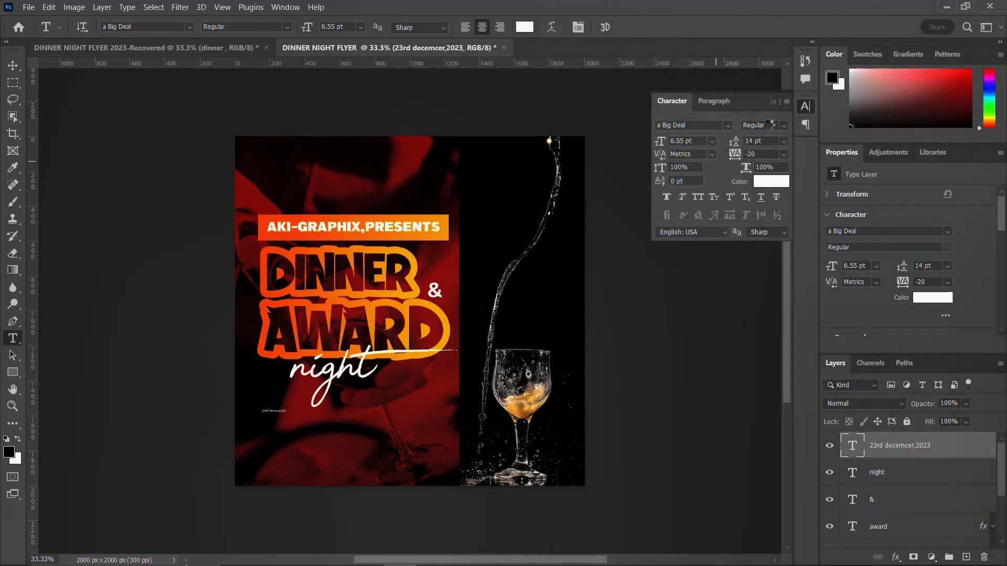
{"action": "left_click", "coordinate": [806, 107]}
Scale the date text up to about 11.7 pt and position it below the night text
{"action": "key", "text": "ctrl+t"}
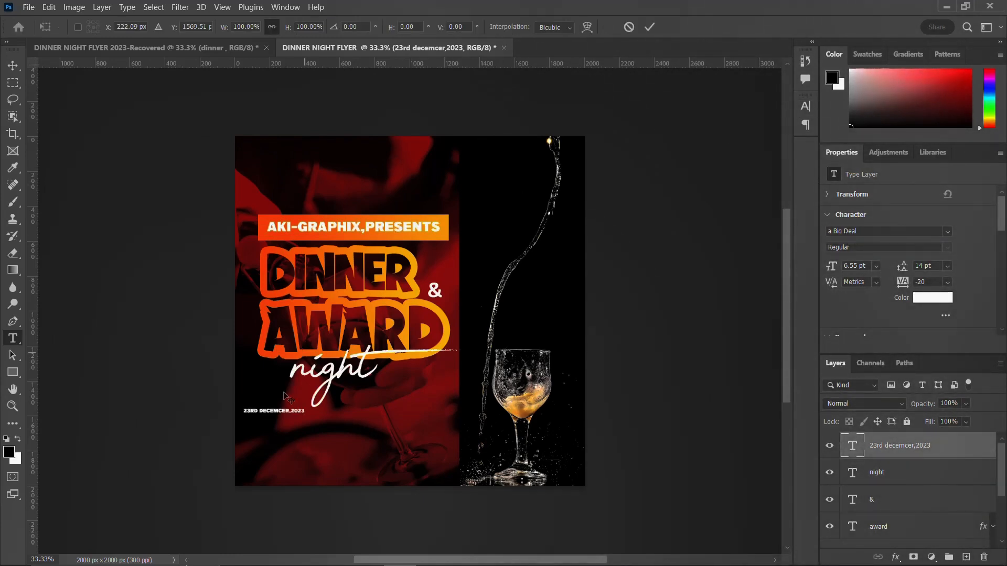
{"action": "left_click_drag", "start_coordinate": [293, 414], "coordinate": [353, 421]}
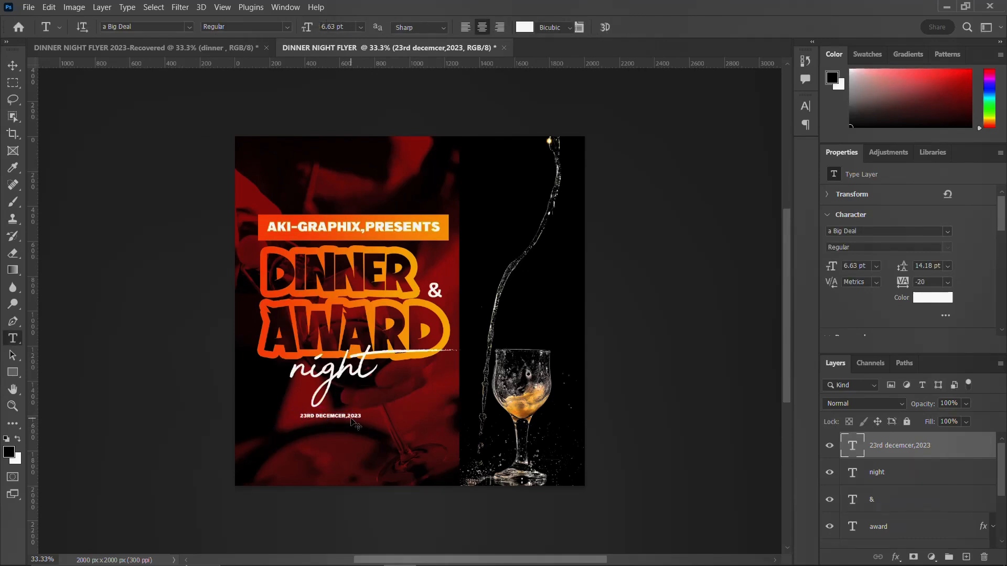
{"action": "left_click_drag", "start_coordinate": [363, 420], "coordinate": [386, 422]}
{"action": "key", "text": "Return"}
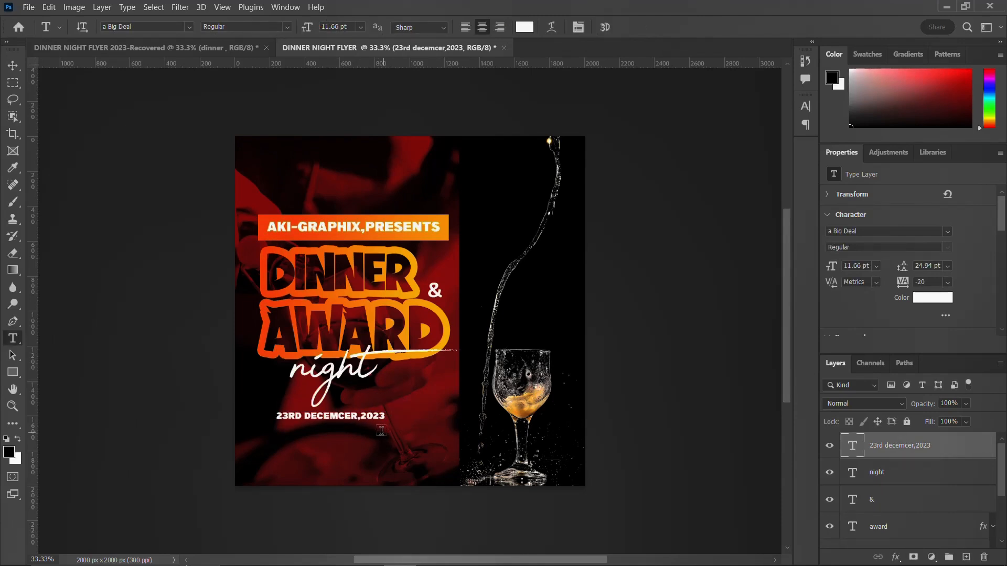
{"action": "left_click_drag", "start_coordinate": [355, 419], "coordinate": [367, 418]}
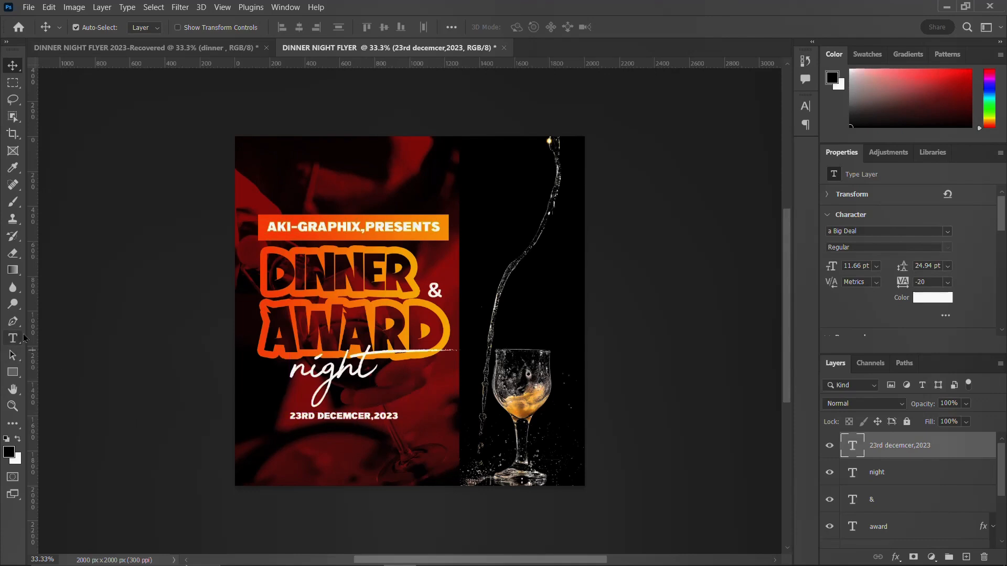
Draw a thin white rectangle about 755 × 13 px as an underline beneath the date text and shift it slightly left
{"action": "left_click", "coordinate": [13, 373]}
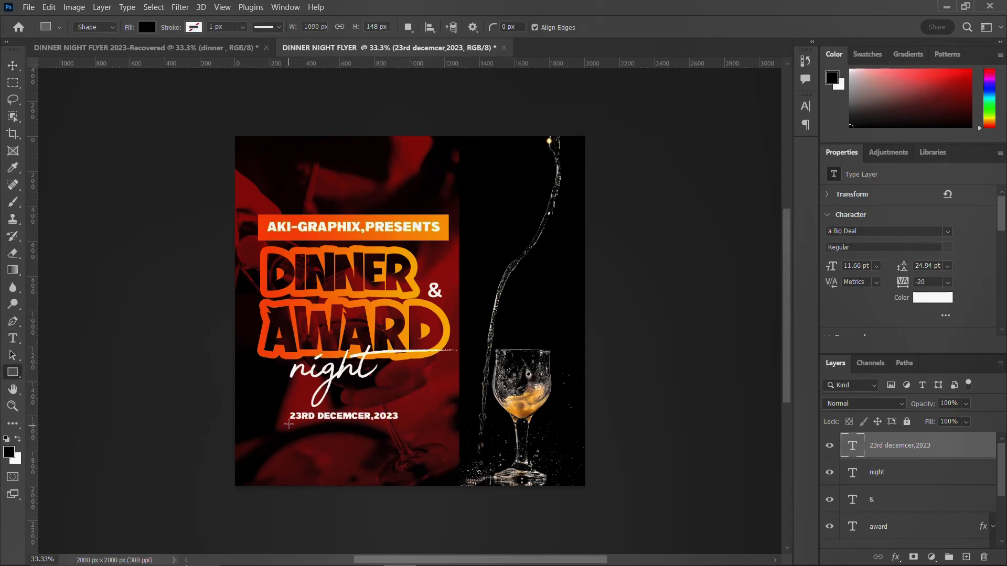
{"action": "left_click", "coordinate": [146, 27]}
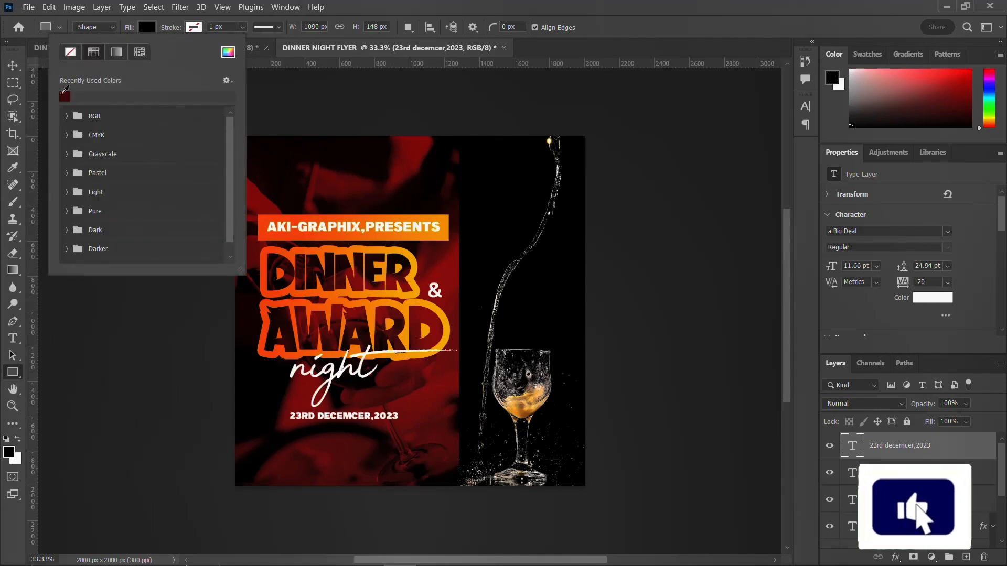
{"action": "left_click", "coordinate": [228, 51]}
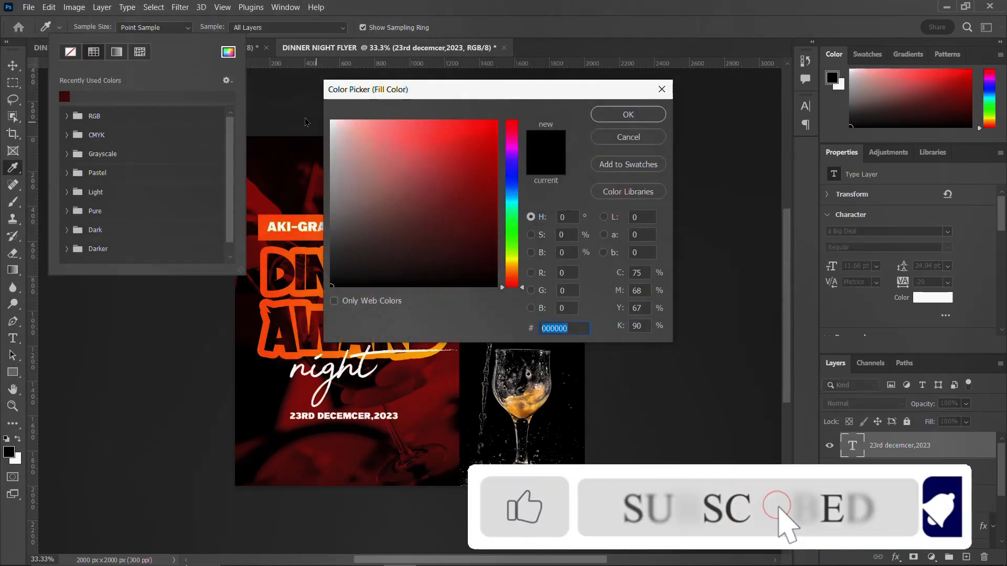
{"action": "left_click", "coordinate": [628, 115]}
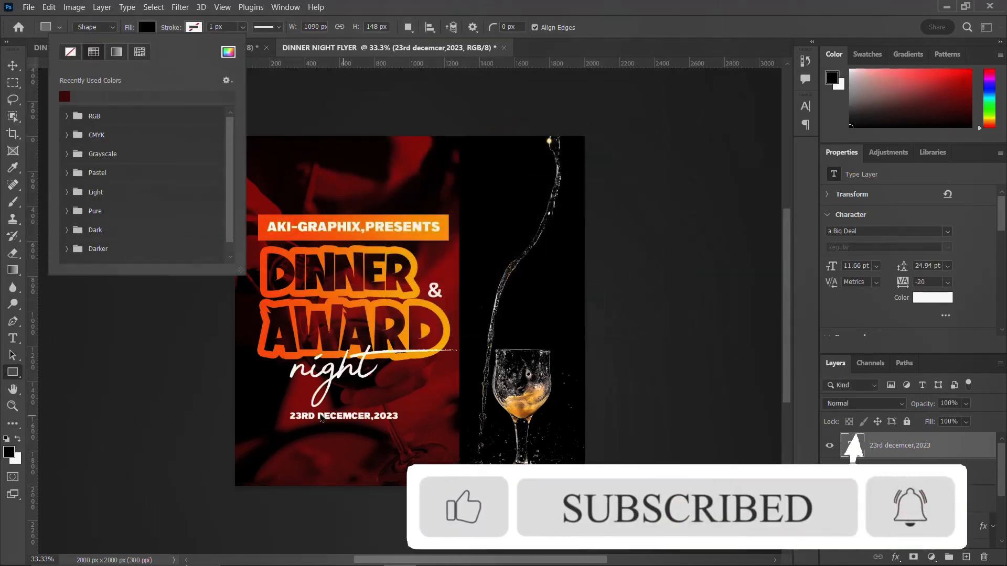
{"action": "left_click", "coordinate": [282, 421]}
{"action": "left_click_drag", "start_coordinate": [285, 423], "coordinate": [417, 424]}
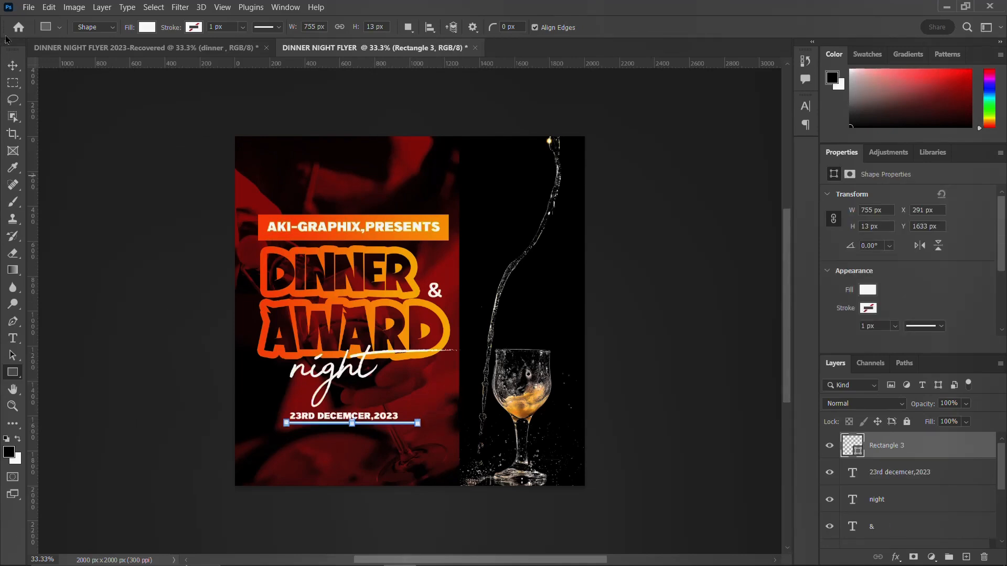
{"action": "left_click", "coordinate": [12, 65]}
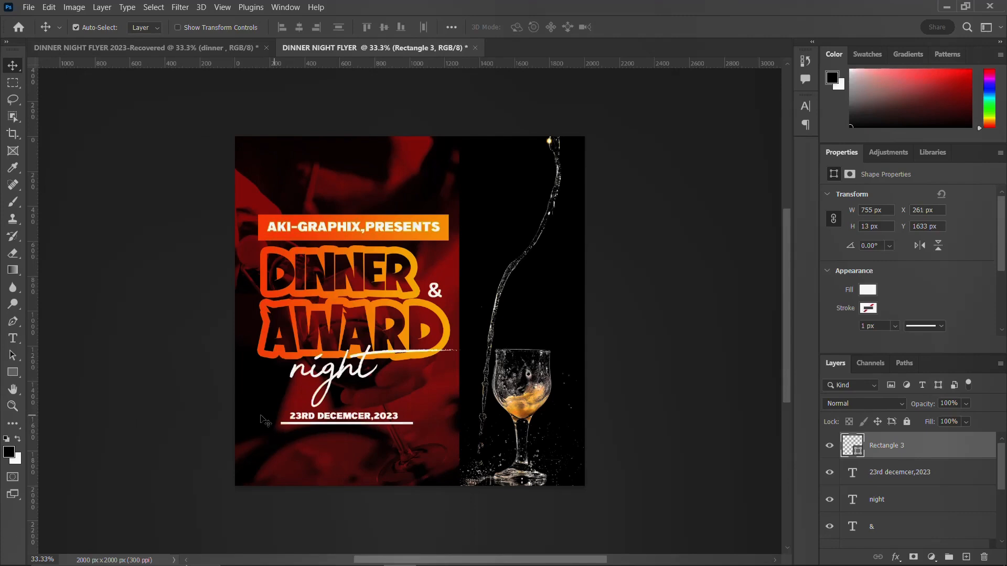
Duplicate the date text below the underline and change the copy to read "red carpet 7:30pm"
{"action": "left_click_drag", "start_coordinate": [338, 420], "coordinate": [339, 442]}
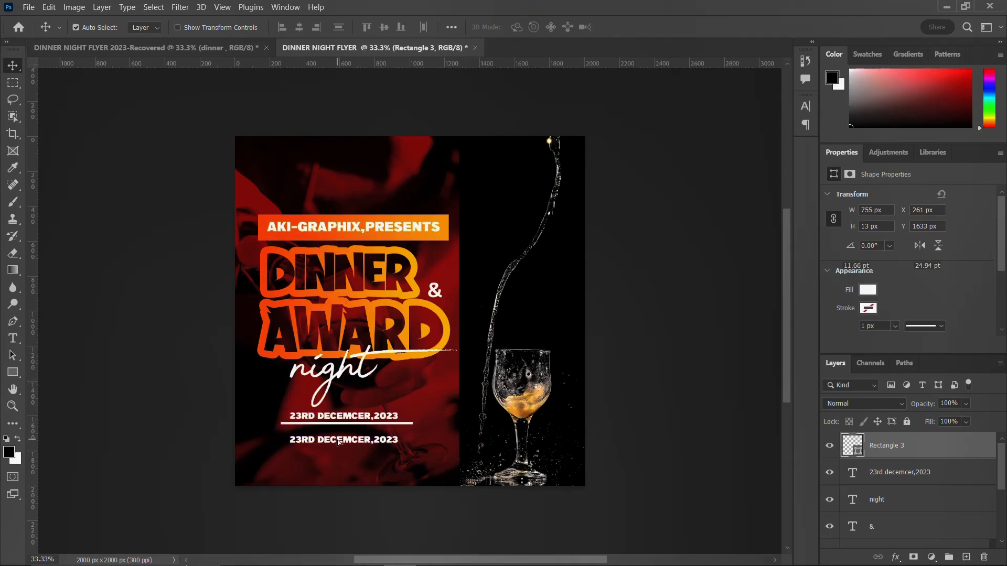
{"action": "double_click", "coordinate": [339, 440]}
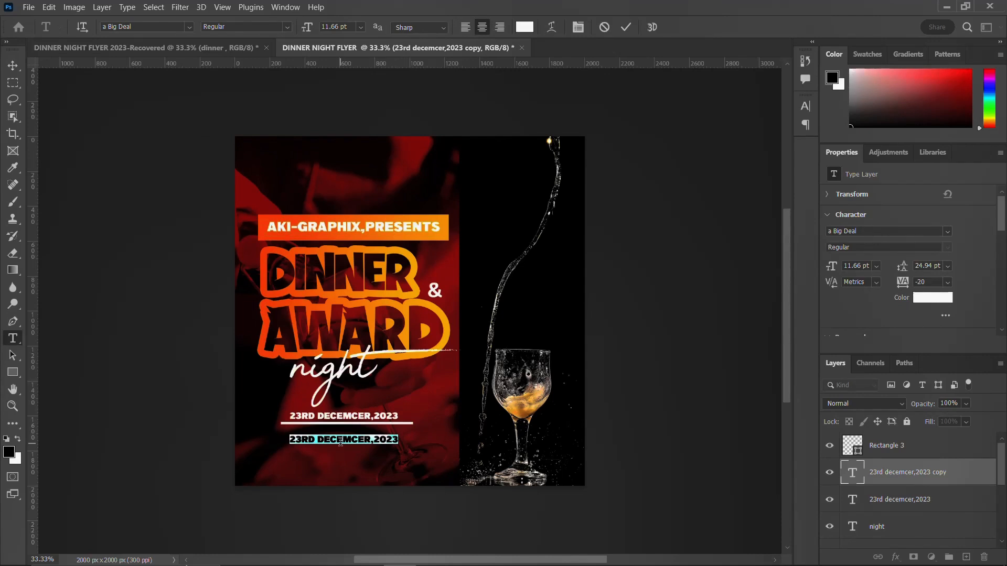
{"action": "type", "text": "RED C"}
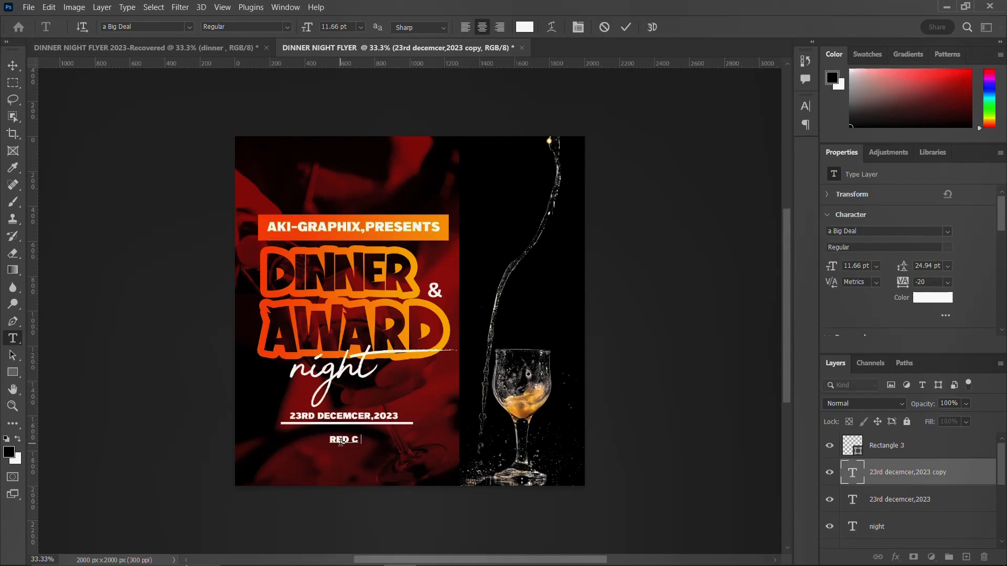
{"action": "type", "text": "ARPET 7:30pm"}
{"action": "key", "text": "ctrl+Return"}
{"action": "key", "text": "v"}
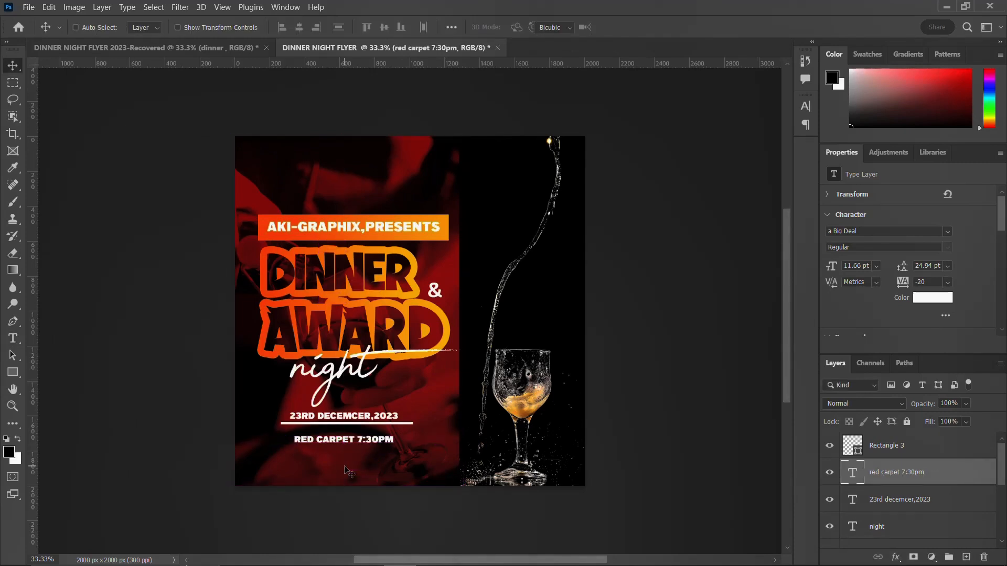
Scale the red carpet text up to about 15.8 pt
{"action": "key", "text": "ctrl+t"}
{"action": "left_click_drag", "start_coordinate": [393, 445], "coordinate": [411, 457]}
{"action": "key", "text": "Return"}
Duplicate the red carpet text layer and move the copy slightly down
{"action": "key", "text": "ctrl+j"}
{"action": "key", "text": "shift+Down"}
{"action": "key", "text": "shift+Down"}
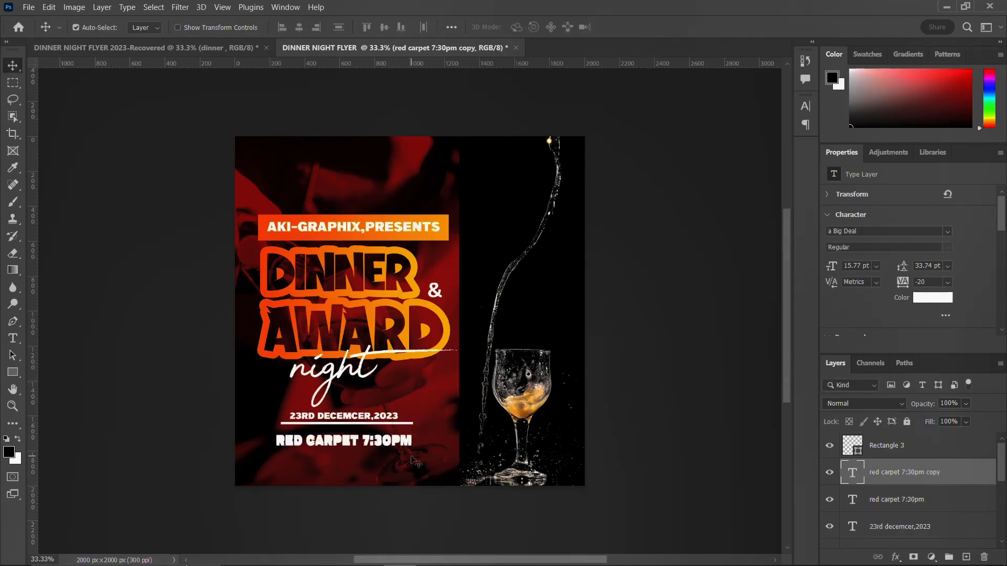
{"action": "key", "text": "shift+Down"}
{"action": "key", "text": "shift+Down"}
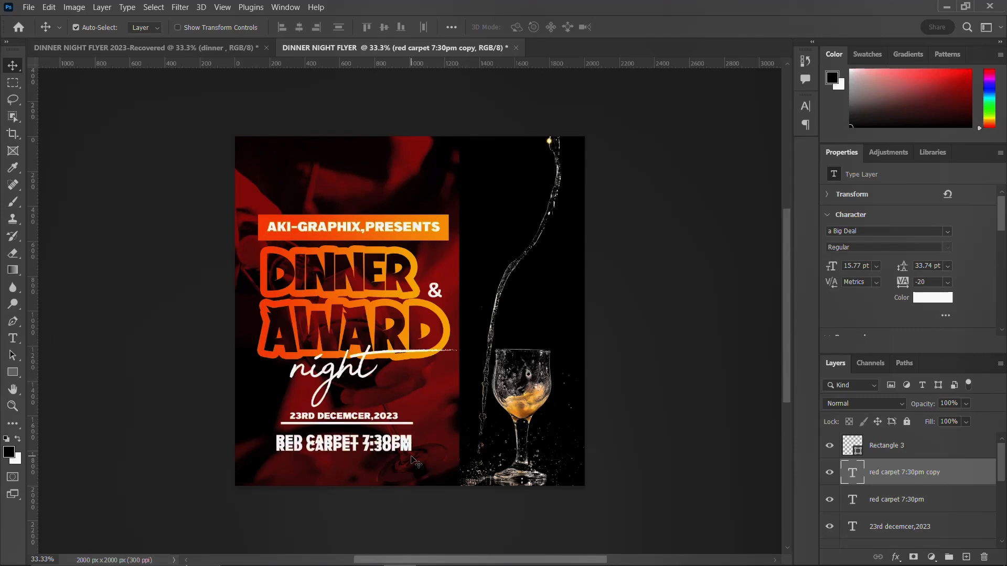
Replace the duplicated line's text with "main event 8:pm"
{"action": "double_click", "coordinate": [860, 475]}
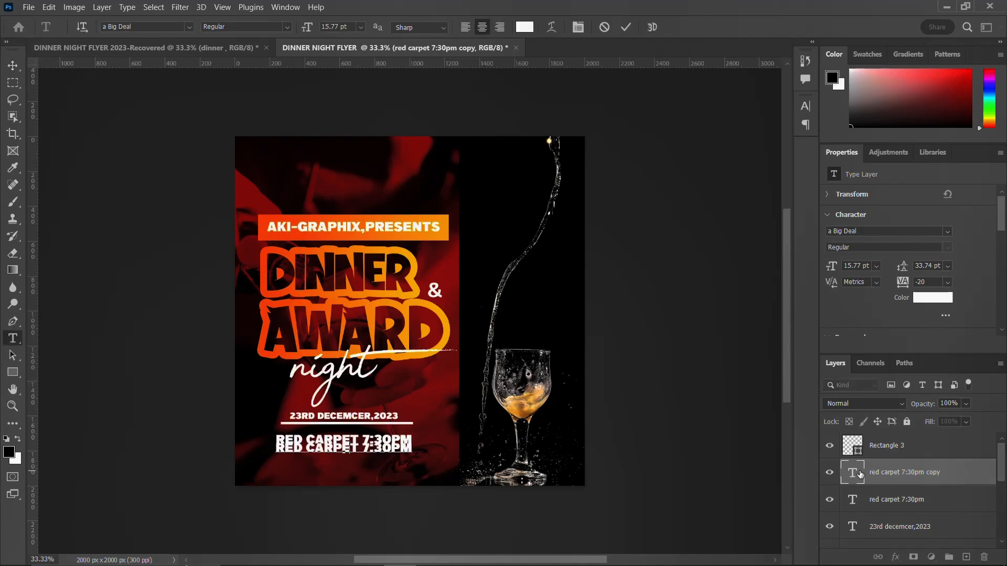
{"action": "type", "text": "main event"}
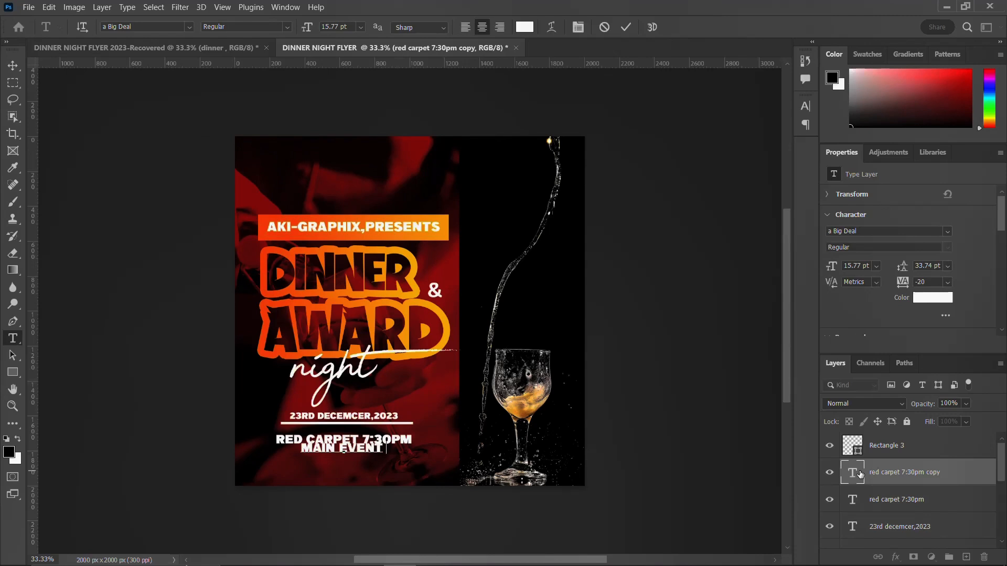
{"action": "type", "text": " 8:"}
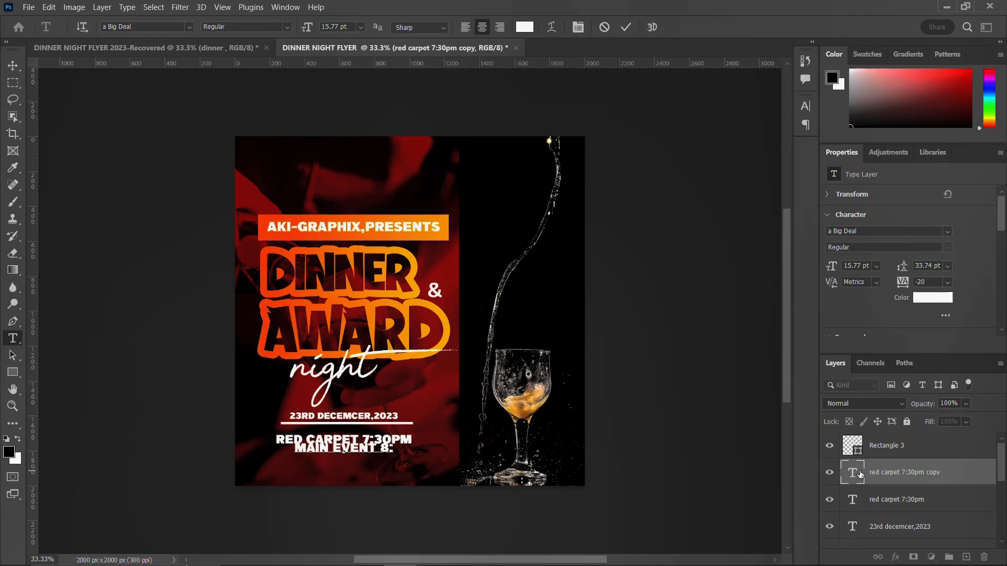
{"action": "type", "text": "P."}
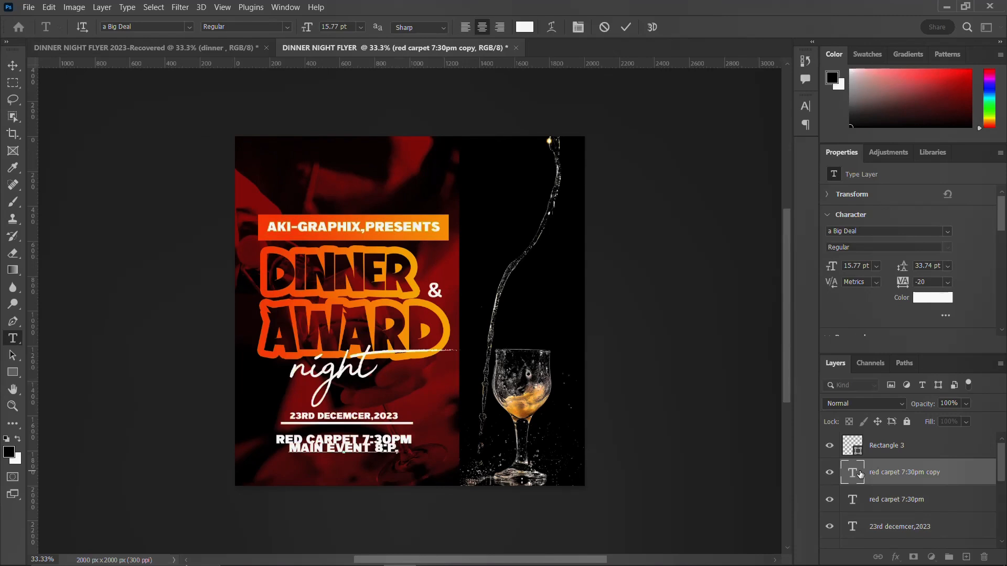
{"action": "key", "text": "BackSpace"}
{"action": "type", "text": "m"}
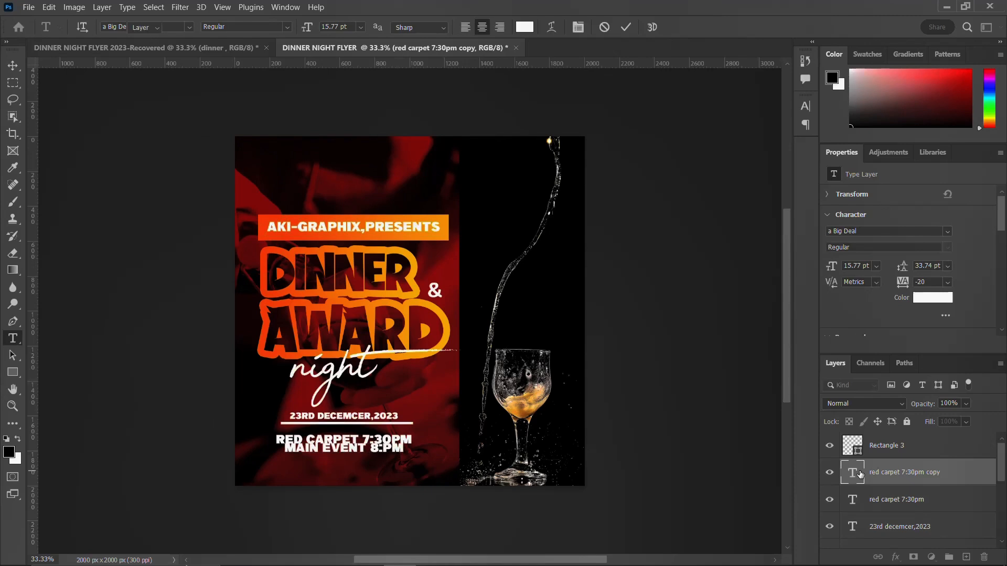
{"action": "key", "text": "ctrl+Return"}
{"action": "key", "text": "v"}
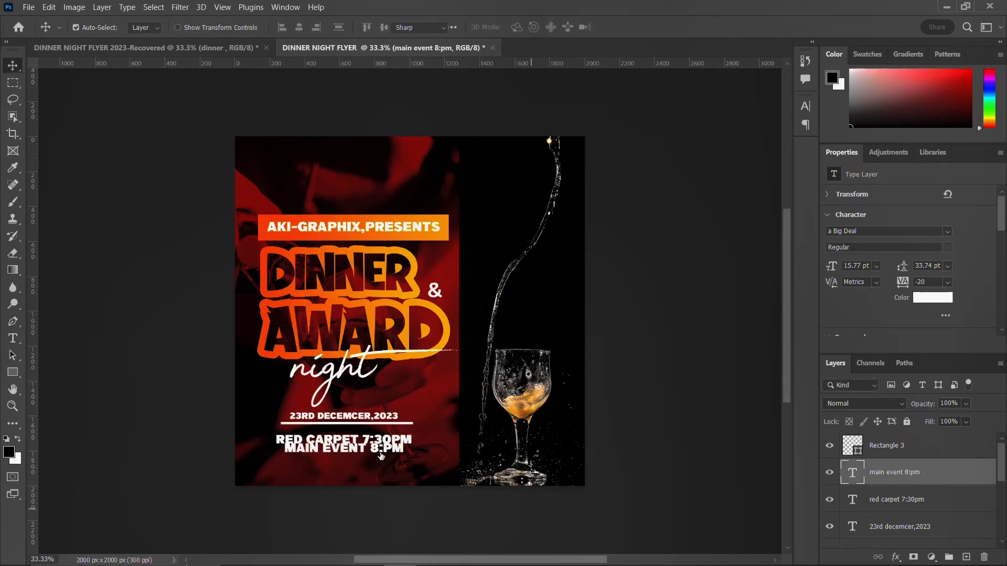
Correct the time in the main event line to 8:00pm
{"action": "double_click", "coordinate": [381, 451]}
{"action": "left_click", "coordinate": [382, 449]}
{"action": "type", "text": "00"}
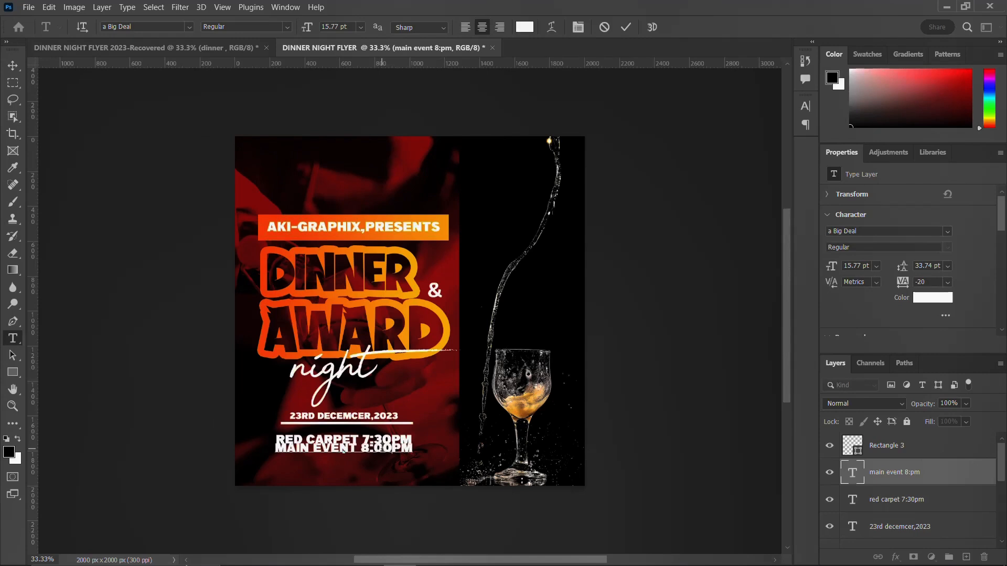
{"action": "key", "text": "ctrl+Return"}
{"action": "key", "text": "v"}
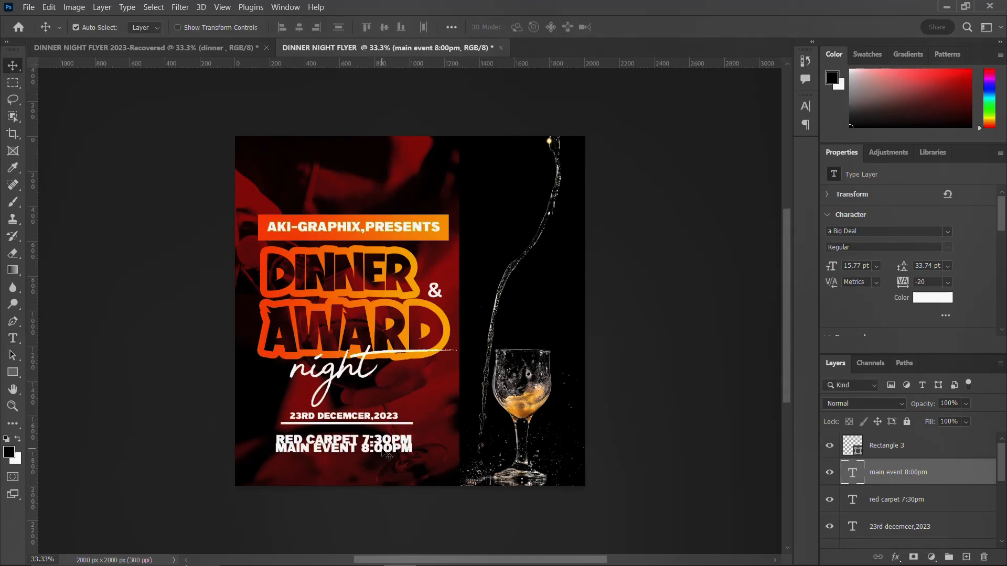
Nudge the main event line down clear of the red carpet line and scale it up to about 17.2 pt
{"action": "key", "text": "Down"}
{"action": "key", "text": "Down"}
{"action": "key", "text": "Down"}
{"action": "key", "text": "Down"}
{"action": "key", "text": "Down"}
{"action": "key", "text": "Down"}
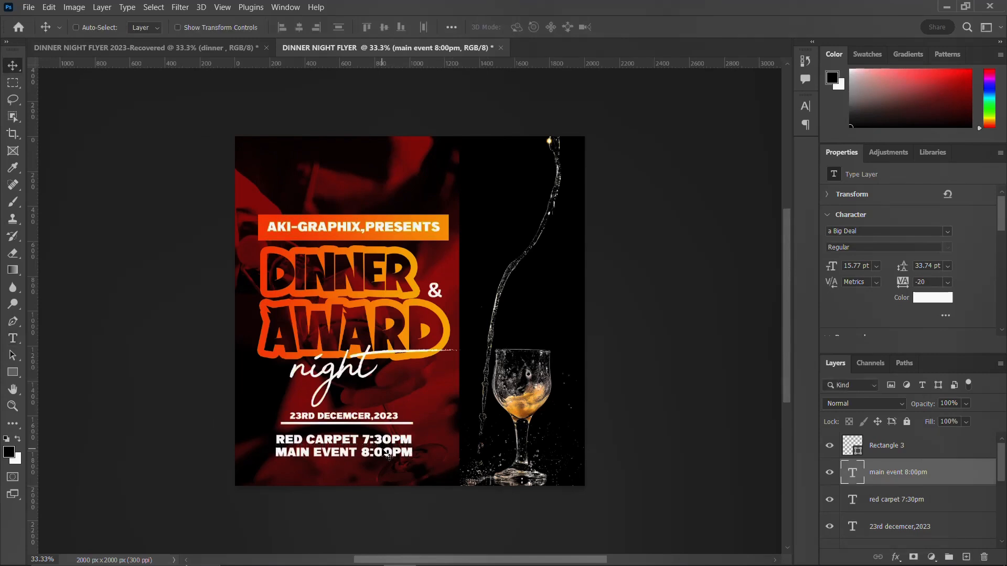
{"action": "key", "text": "ctrl+t"}
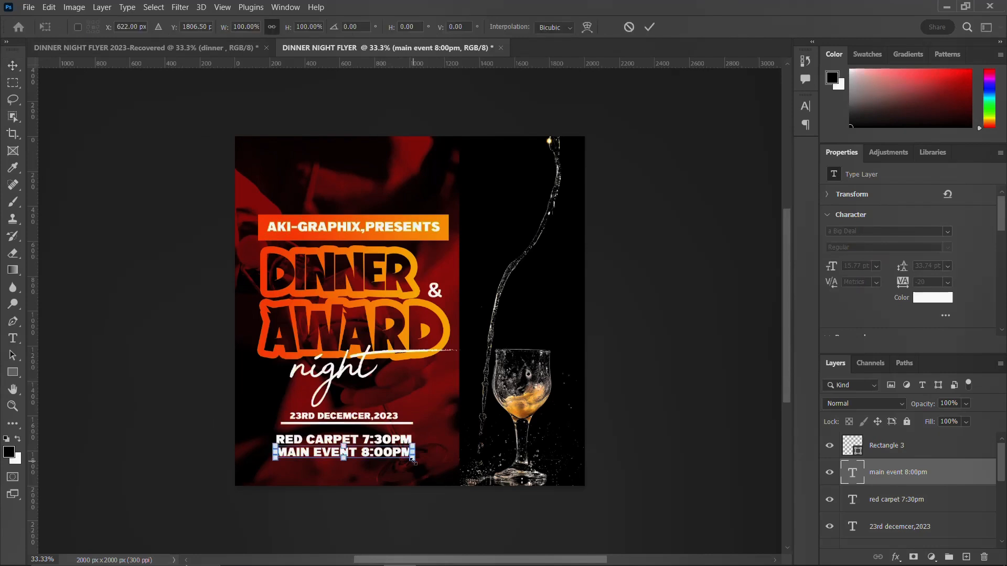
{"action": "left_click_drag", "start_coordinate": [413, 461], "coordinate": [419, 463]}
{"action": "key", "text": "Return"}
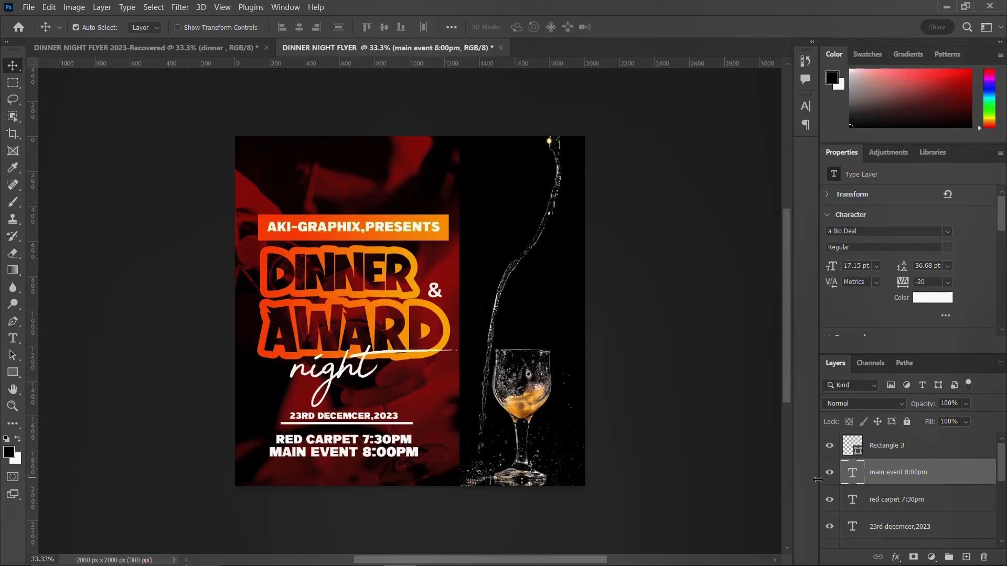
{"action": "left_click_drag", "start_coordinate": [380, 458], "coordinate": [381, 466]}
{"action": "double_click", "coordinate": [381, 466]}
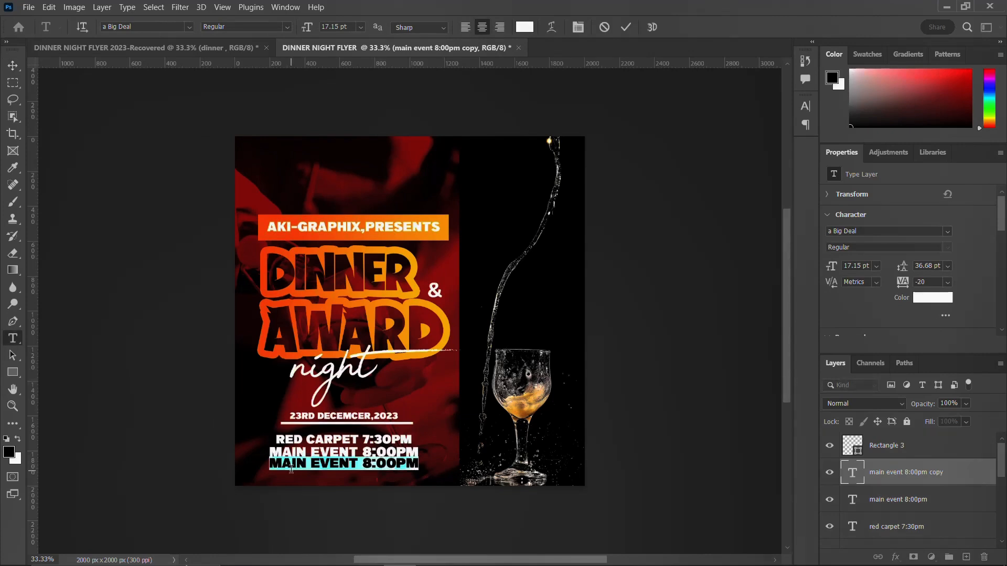
{"action": "key", "text": "ctrl+Return"}
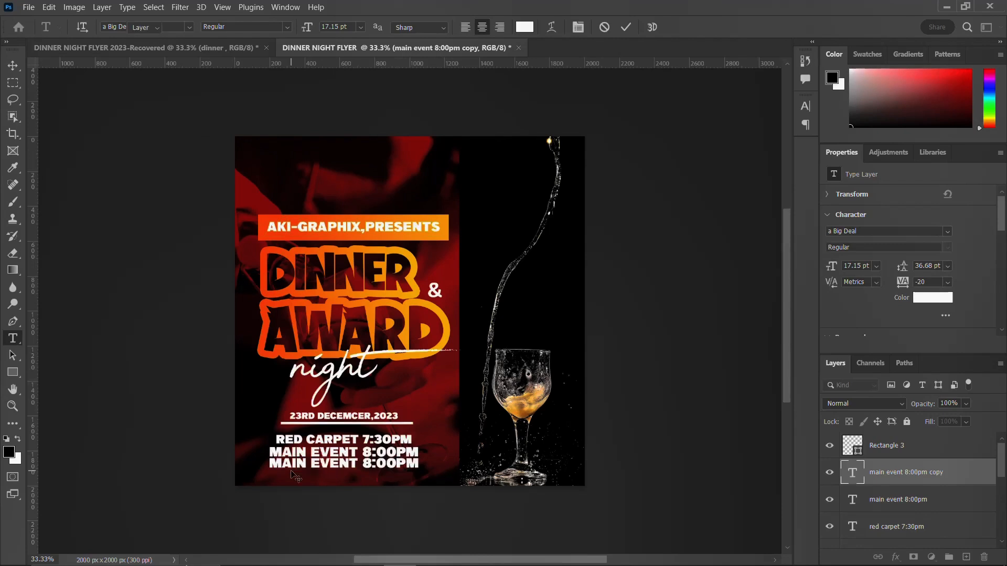
{"action": "key", "text": "v"}
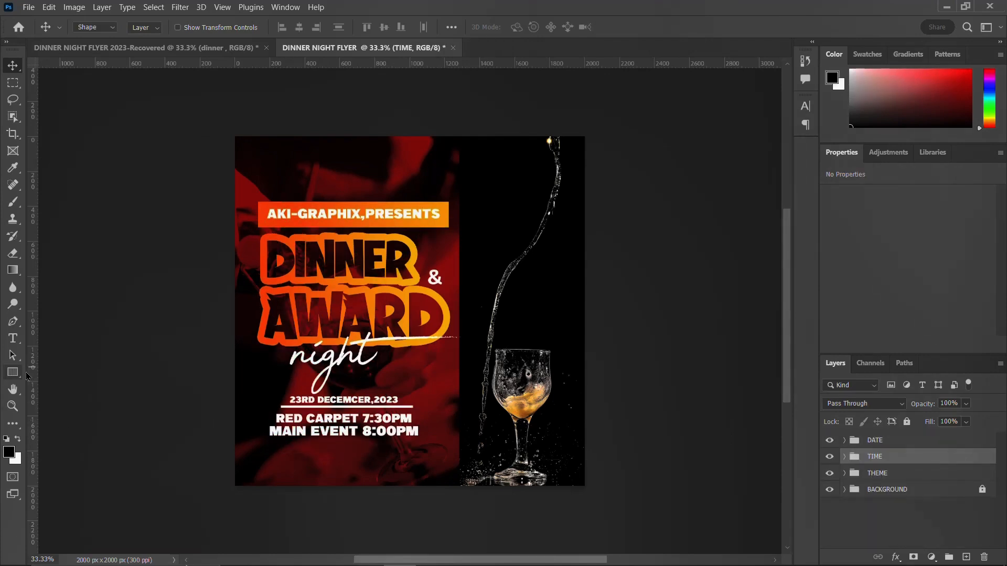
Draw a white rectangle about 913 × 95 px below the main event line
{"action": "left_click", "coordinate": [13, 373]}
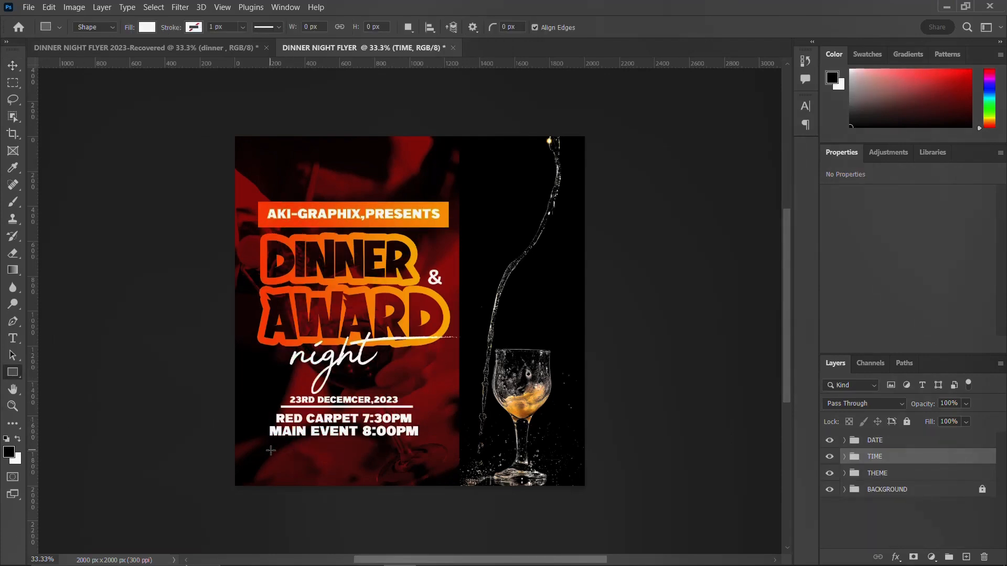
{"action": "left_click_drag", "start_coordinate": [273, 443], "coordinate": [431, 459]}
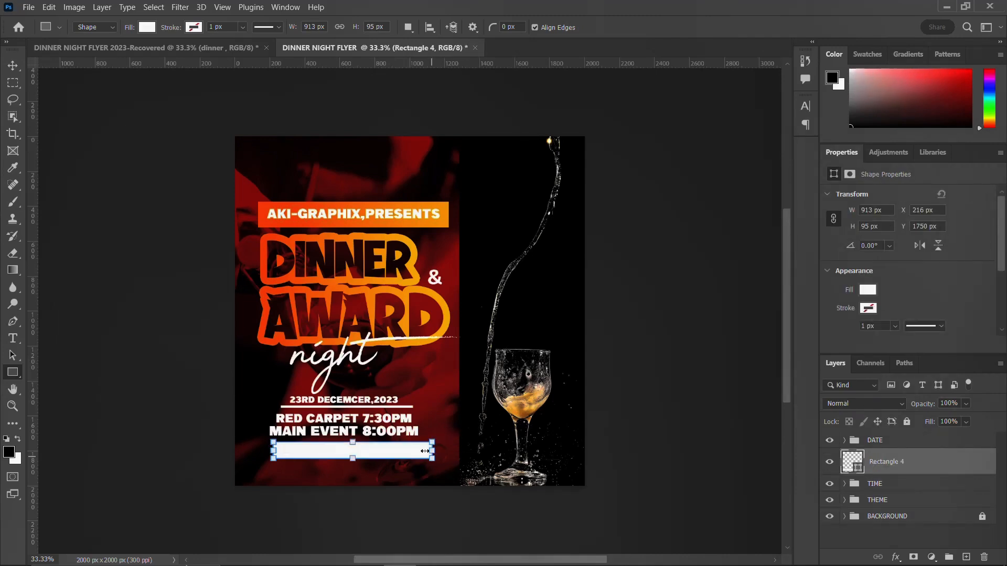
{"action": "left_click", "coordinate": [931, 461]}
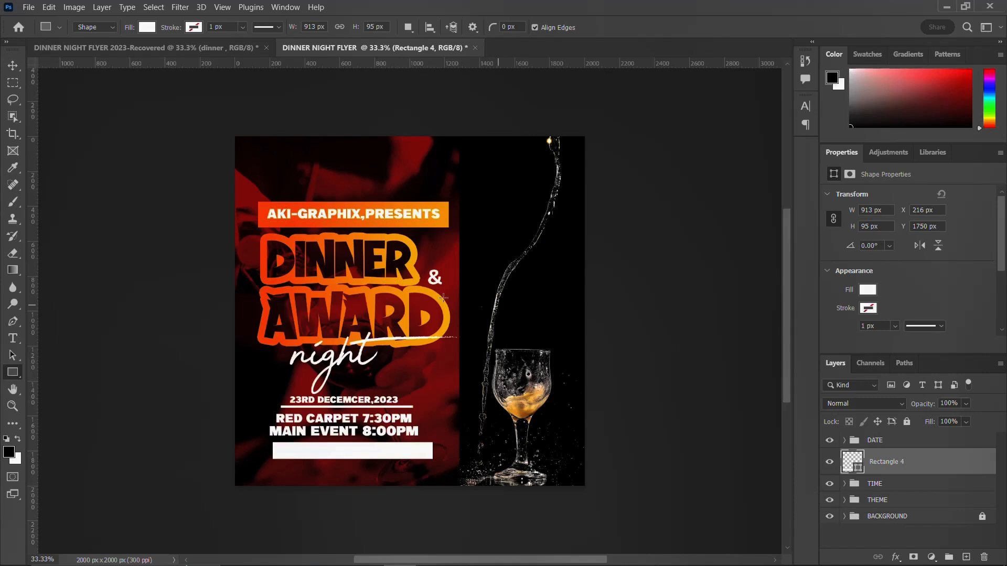
Copy the layer style of the orange presenter bar and paste it onto the new white rectangle
{"action": "key", "text": "v"}
{"action": "left_click", "coordinate": [440, 224]}
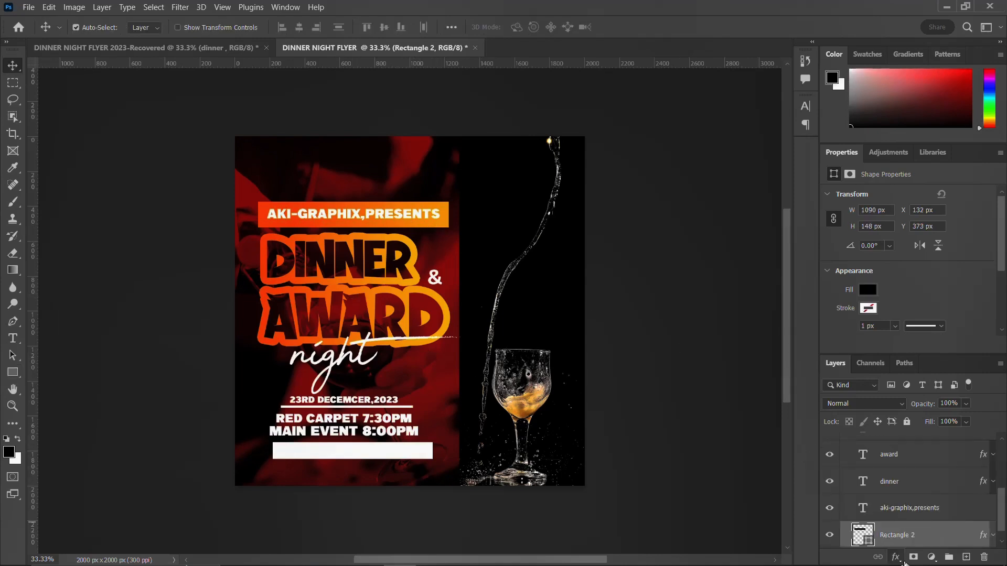
{"action": "right_click", "coordinate": [934, 535]}
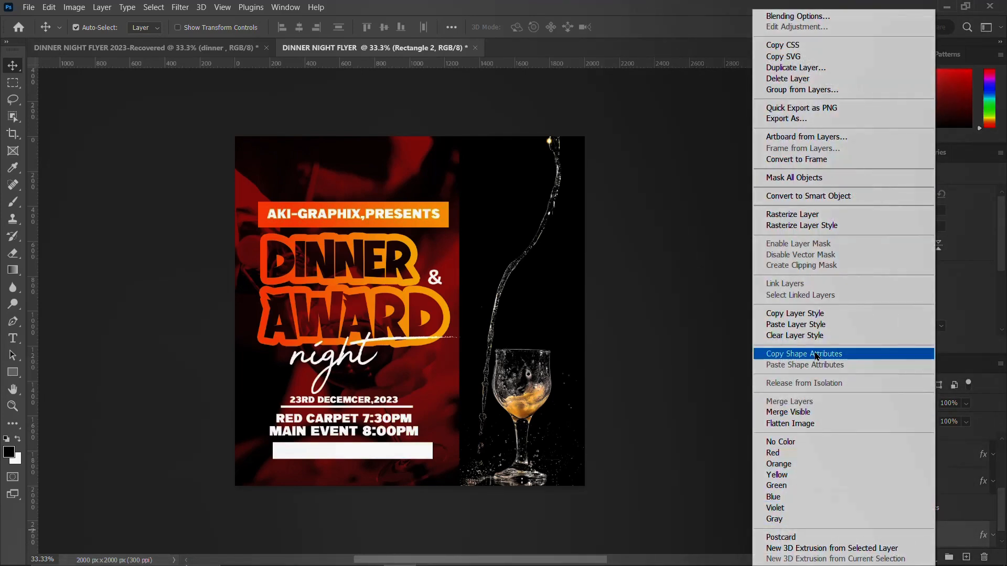
{"action": "left_click", "coordinate": [816, 313]}
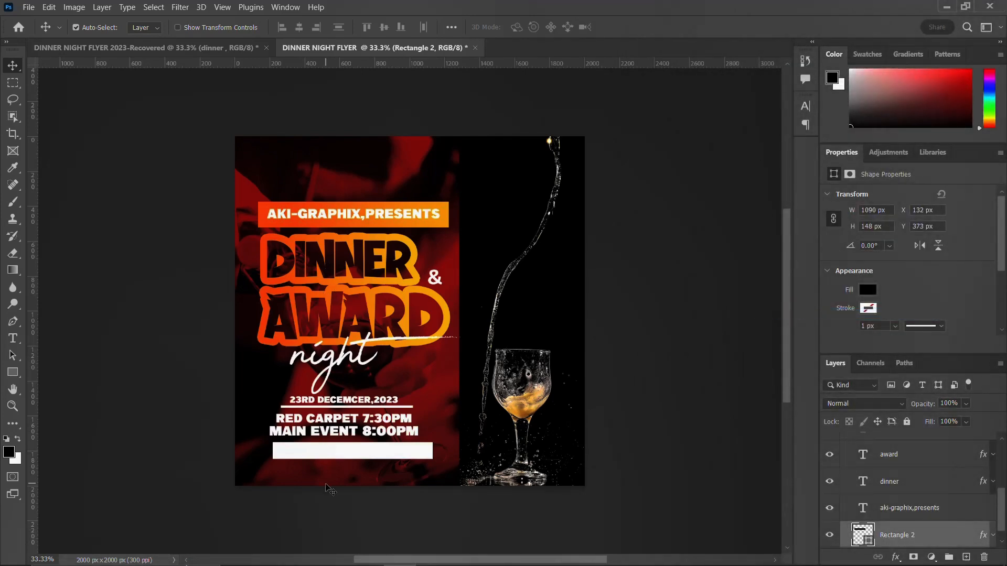
{"action": "left_click", "coordinate": [373, 456]}
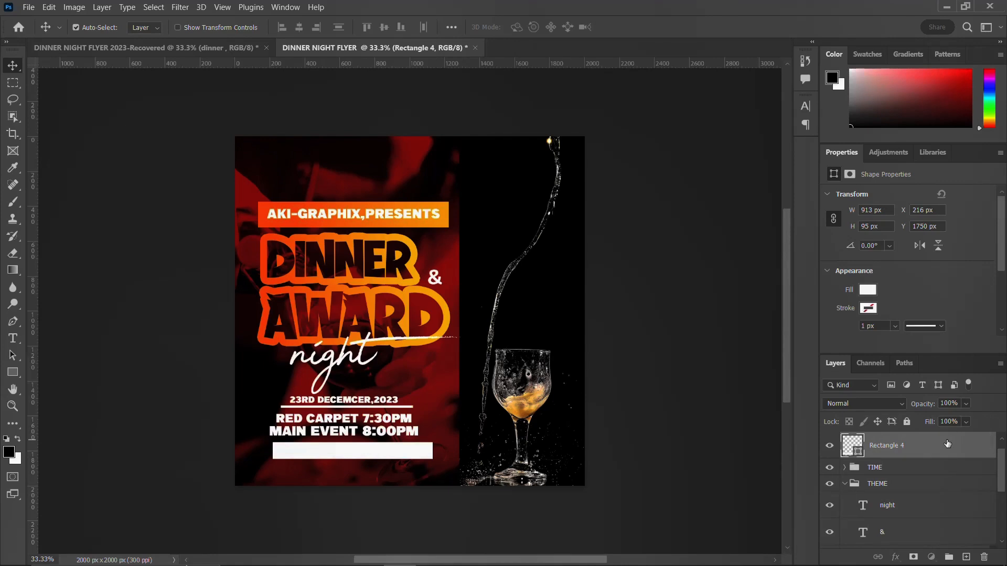
{"action": "right_click", "coordinate": [947, 444]}
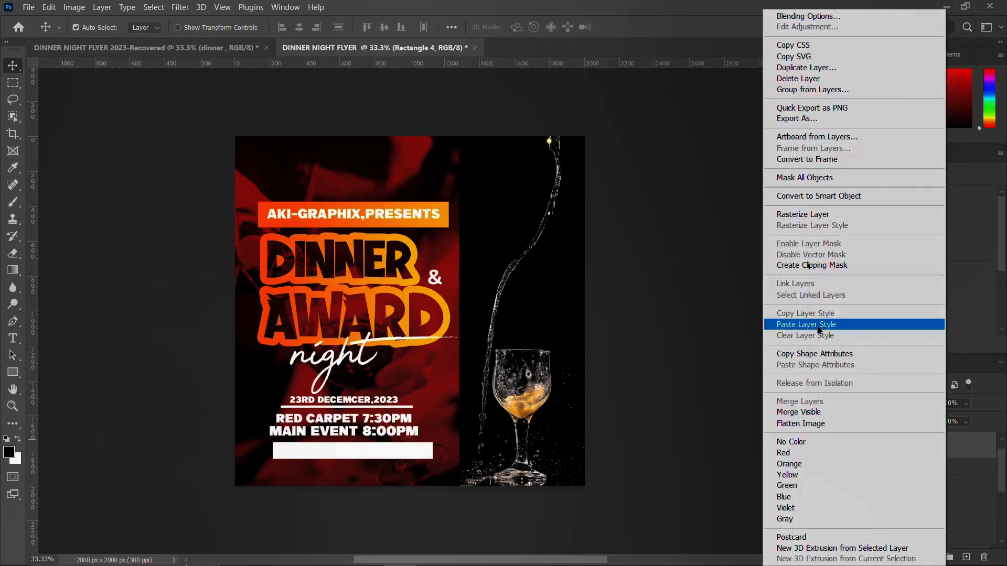
{"action": "left_click", "coordinate": [818, 325]}
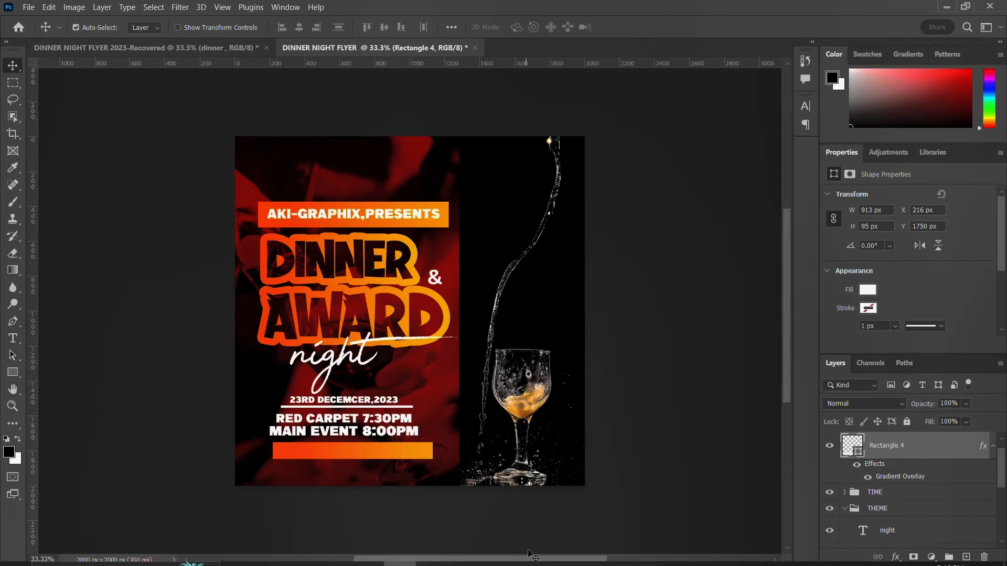
Place the location pin image pngtree-vector-location-icon-png-image_956422.jpg into the flyer and rasterize its layer
{"action": "left_click", "coordinate": [302, 560]}
{"action": "left_click_drag", "start_coordinate": [754, 137], "coordinate": [200, 362]}
{"action": "key", "text": "Return"}
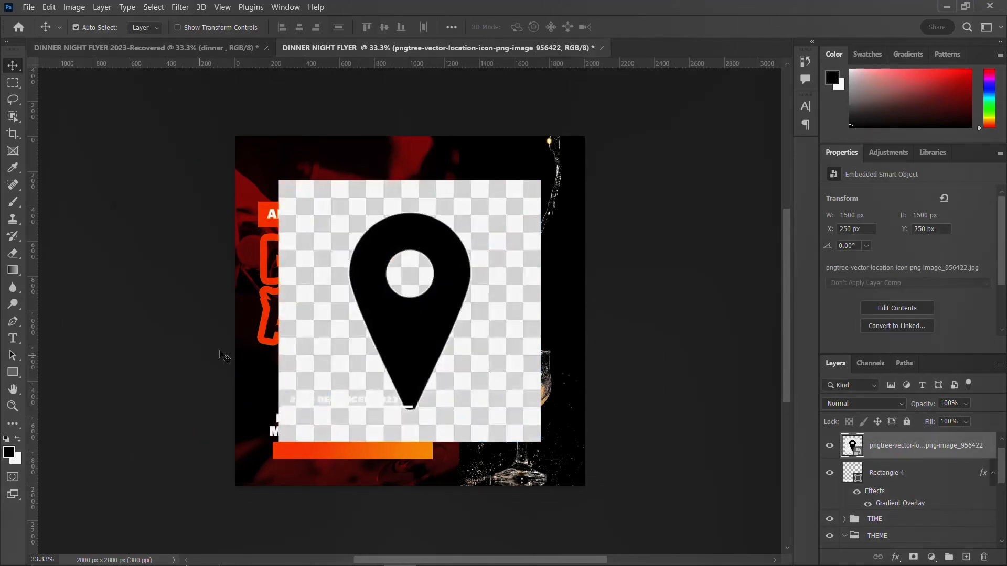
{"action": "right_click", "coordinate": [916, 452]}
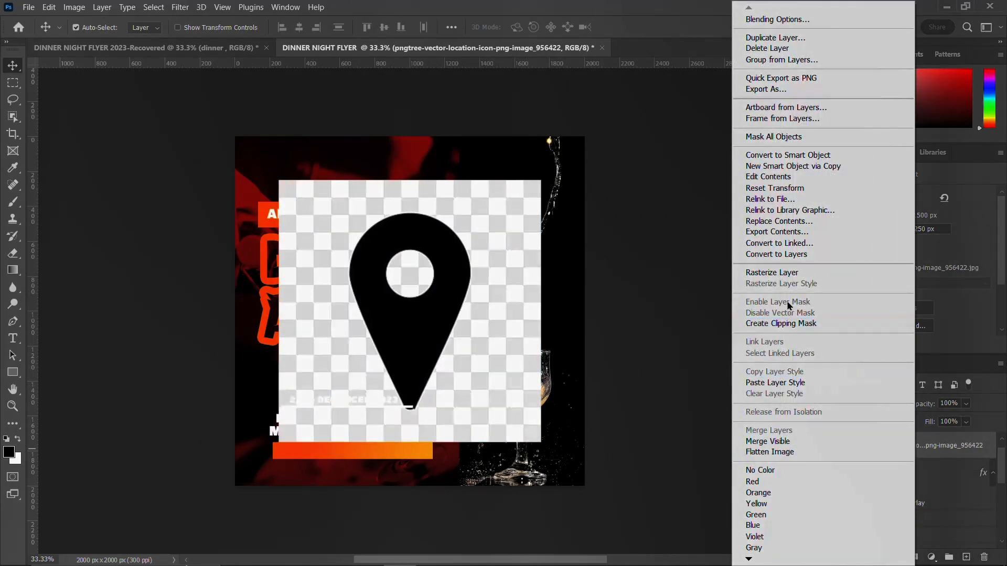
{"action": "left_click", "coordinate": [788, 278]}
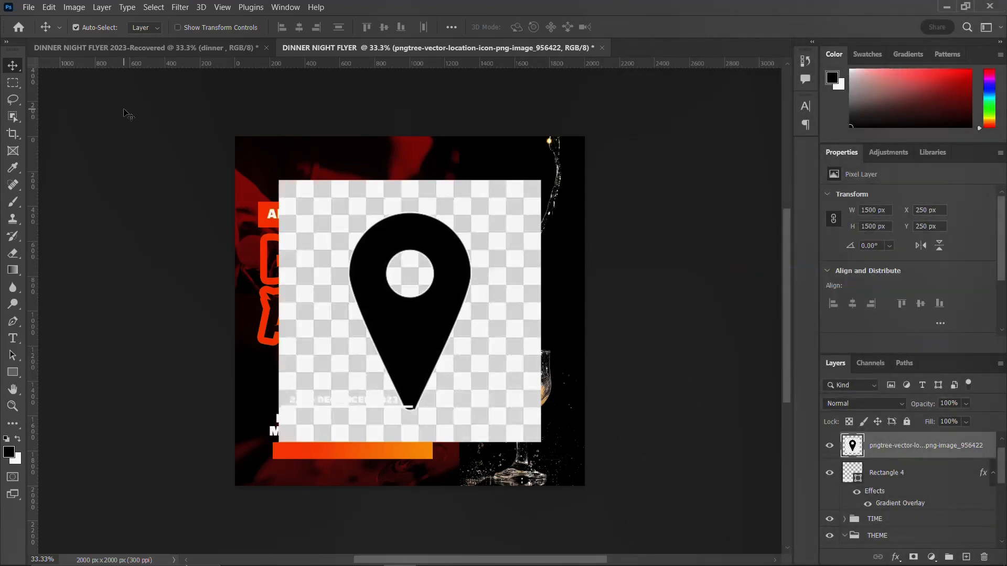
Remove the checkered background around the location pin and inside its hole using the Magic Wand tool
{"action": "key", "text": "w"}
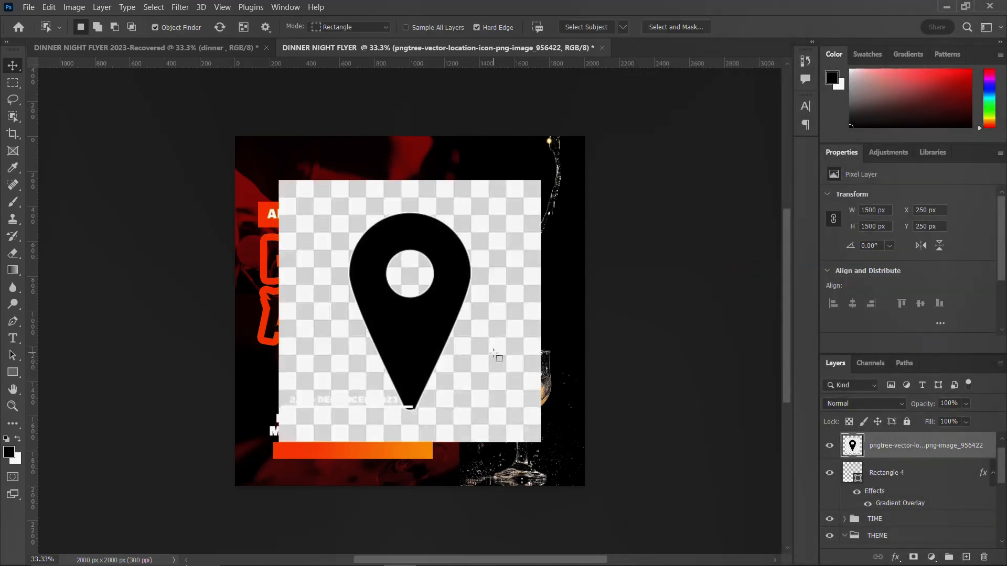
{"action": "right_click", "coordinate": [13, 120]}
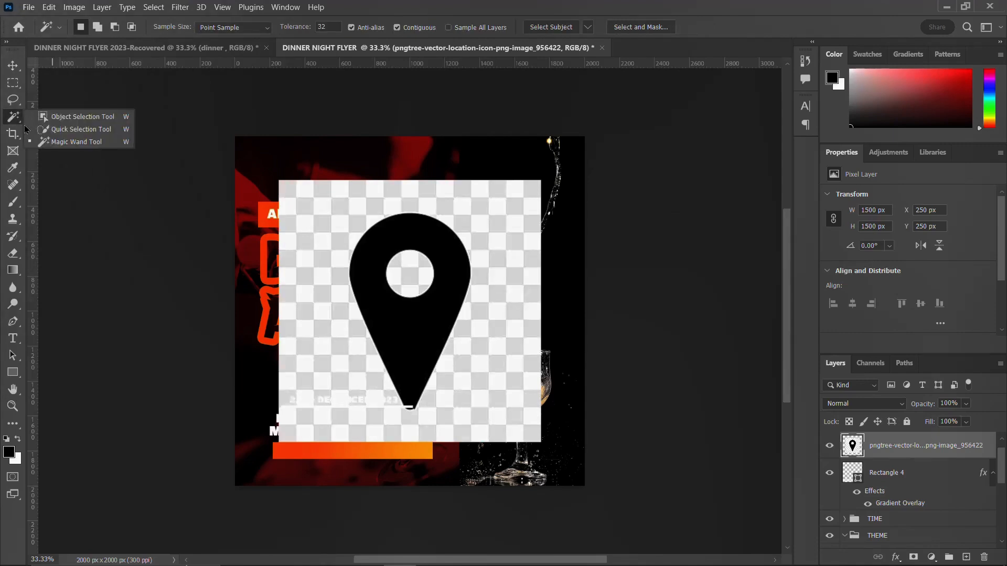
{"action": "left_click", "coordinate": [55, 142]}
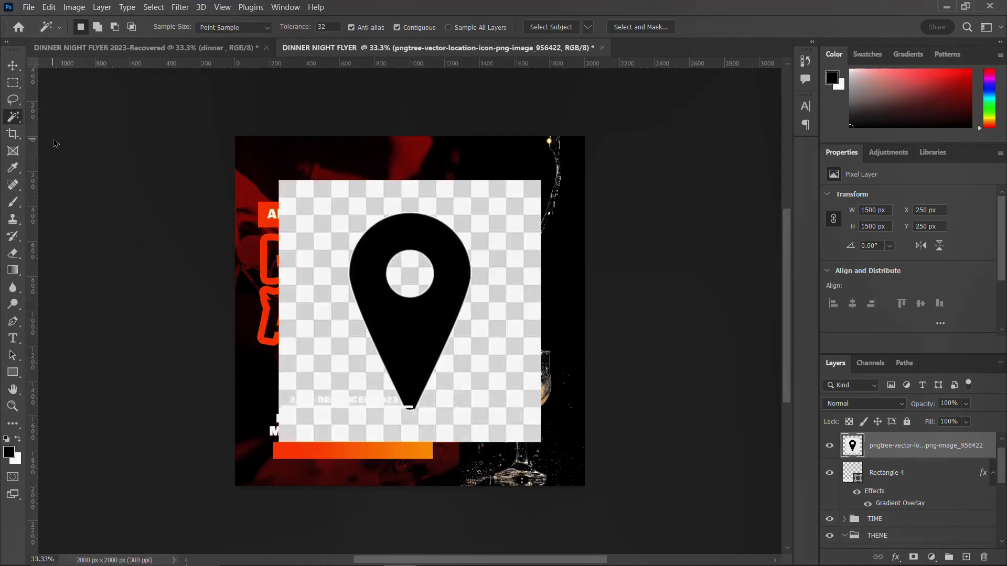
{"action": "left_click", "coordinate": [388, 207]}
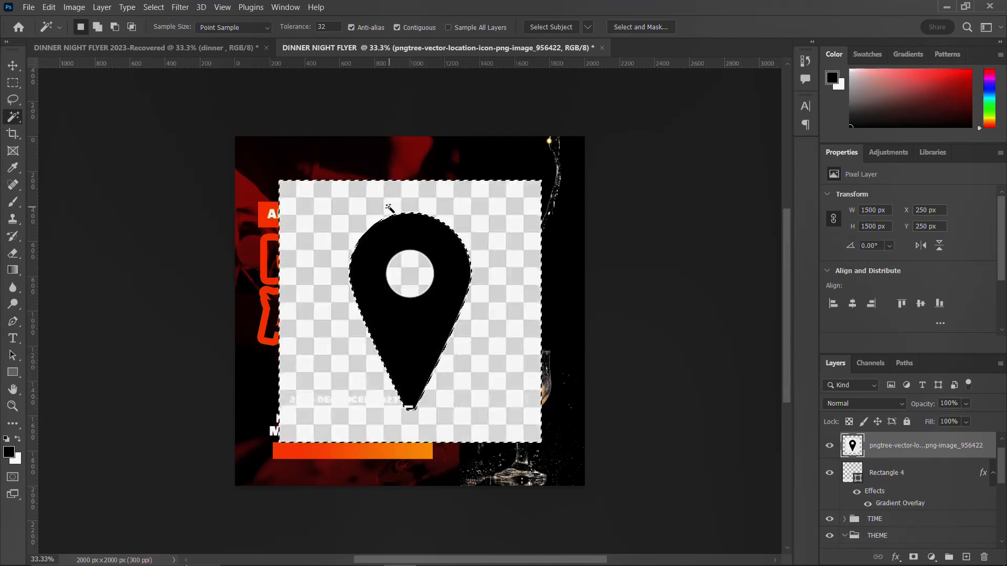
{"action": "key", "text": "Delete"}
{"action": "left_click", "coordinate": [413, 279]}
{"action": "key", "text": "Delete"}
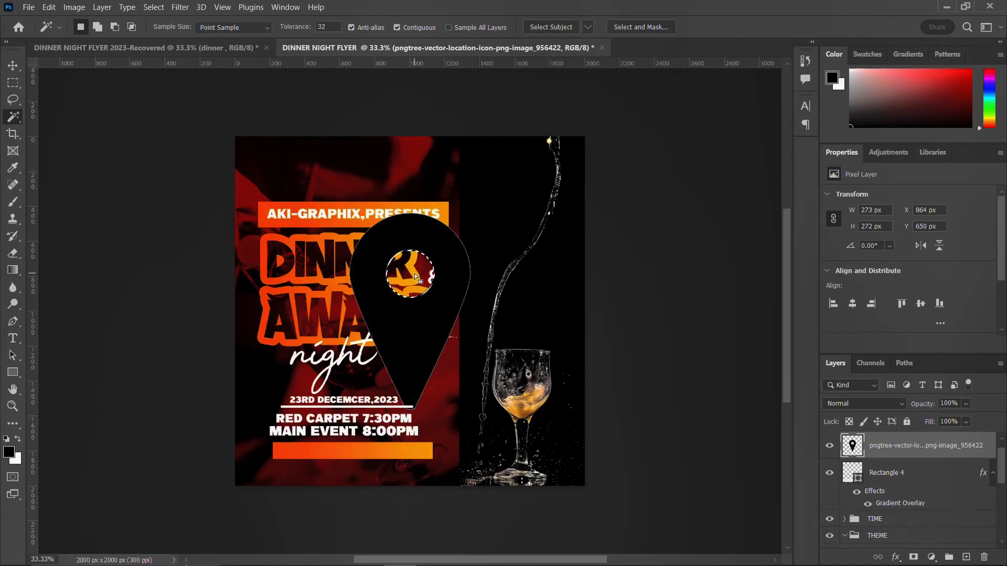
{"action": "key", "text": "ctrl+d"}
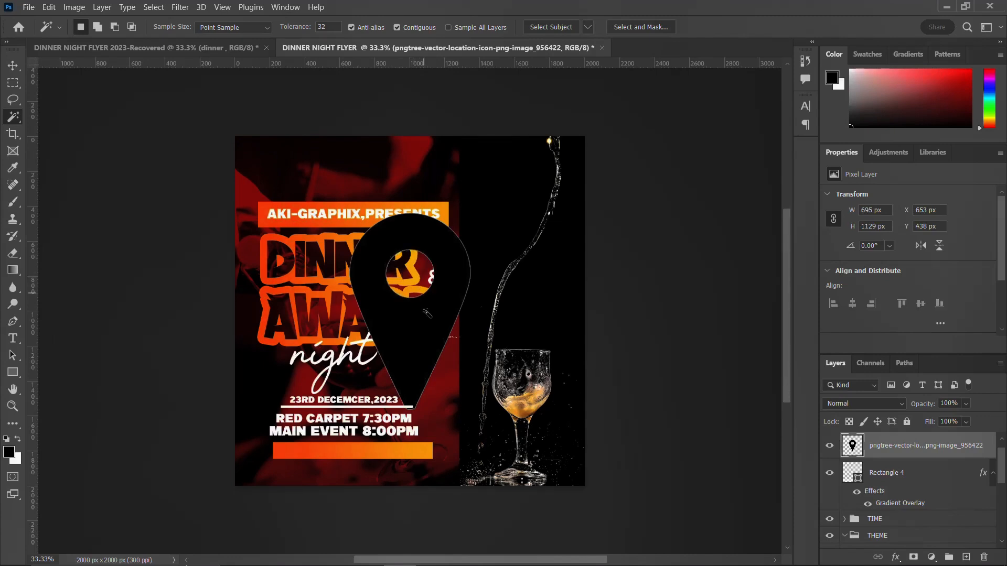
Scale the location pin down proportionally to about 5.3%, roughly 37 × 61 px
{"action": "key", "text": "v"}
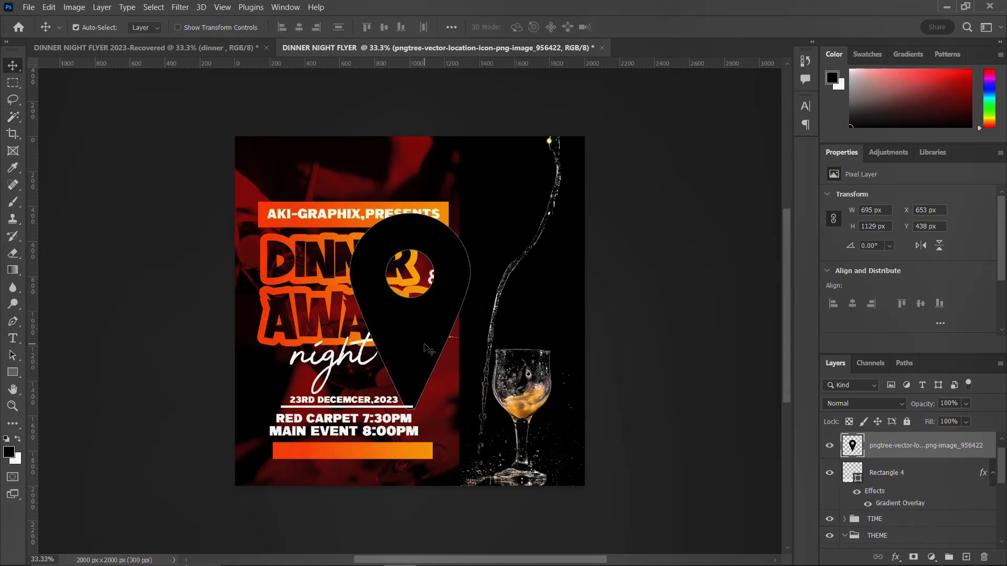
{"action": "key", "text": "ctrl+t"}
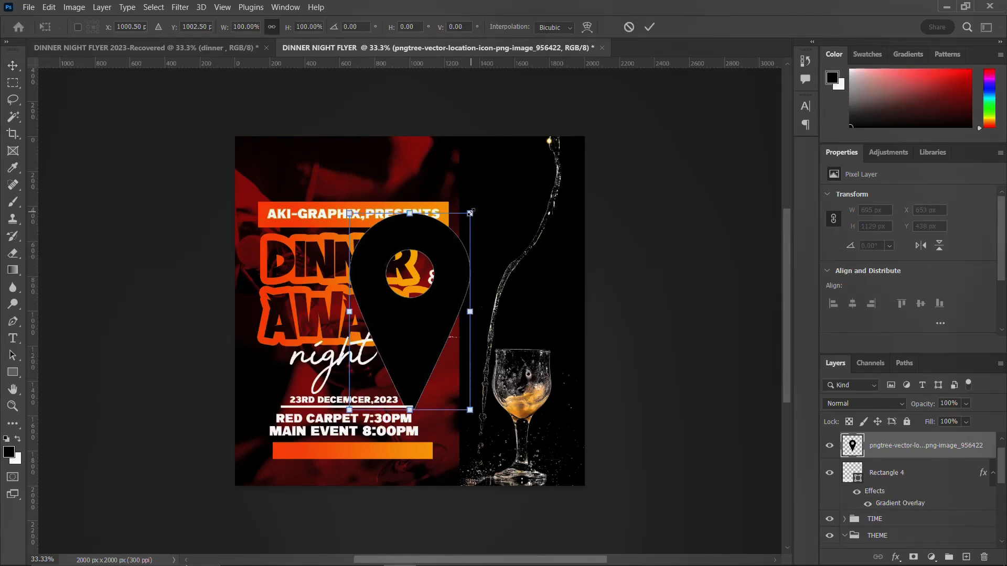
{"action": "left_click_drag", "start_coordinate": [467, 218], "coordinate": [418, 308]}
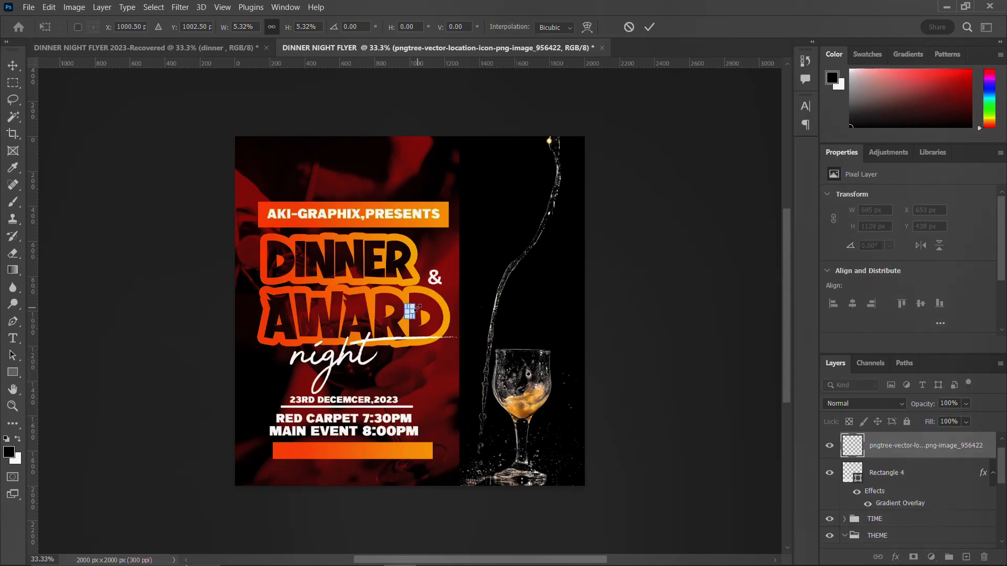
{"action": "key", "text": "Return"}
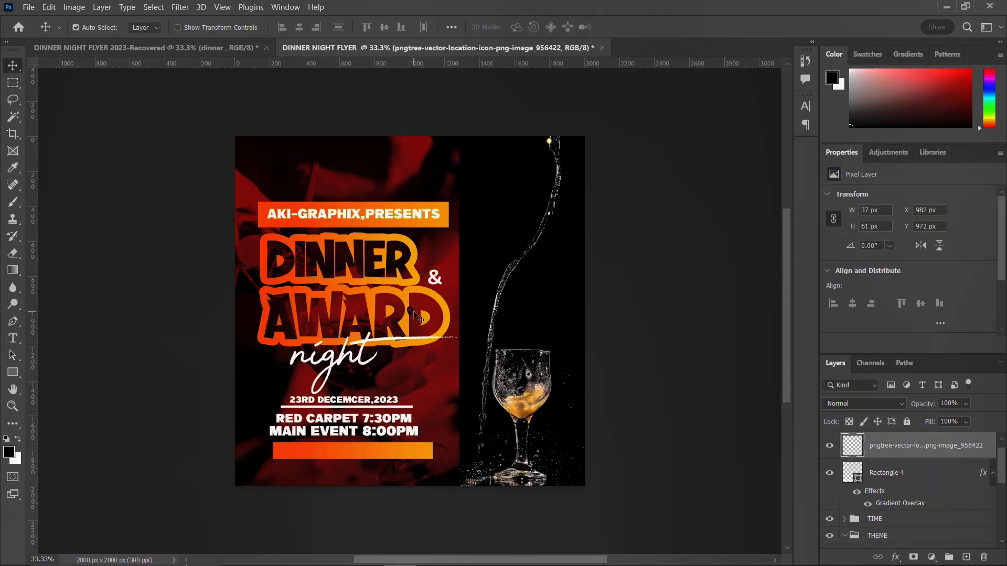
Move the location pin to the left end of the lower orange bar and paste the copied orange gradient layer style onto it
{"action": "left_click_drag", "start_coordinate": [414, 315], "coordinate": [269, 454]}
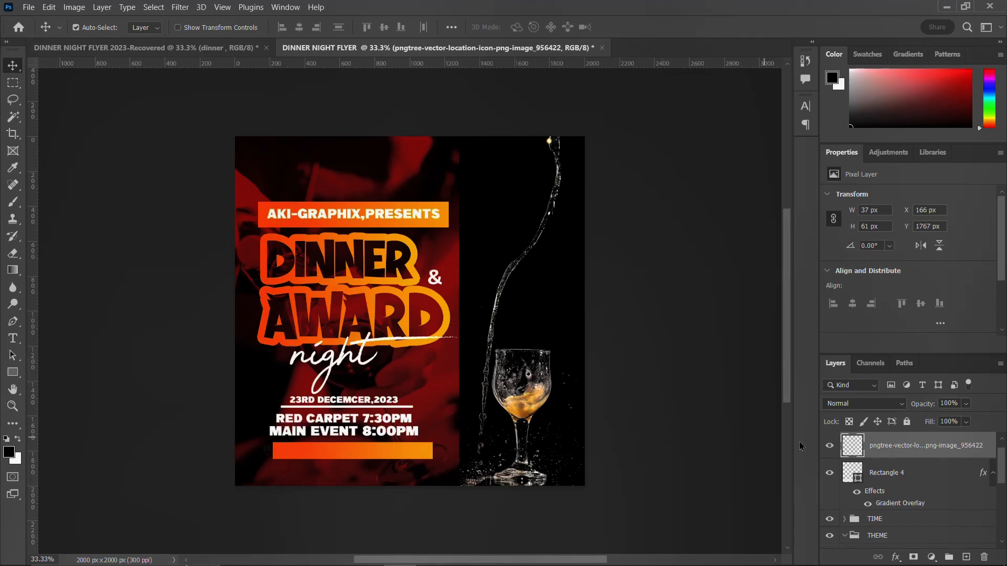
{"action": "right_click", "coordinate": [905, 452]}
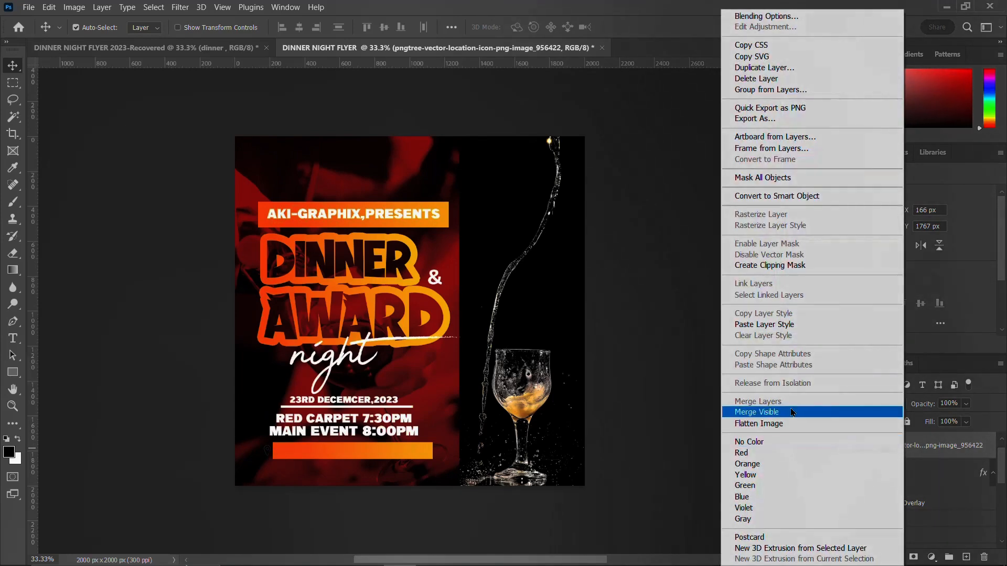
{"action": "left_click", "coordinate": [771, 327]}
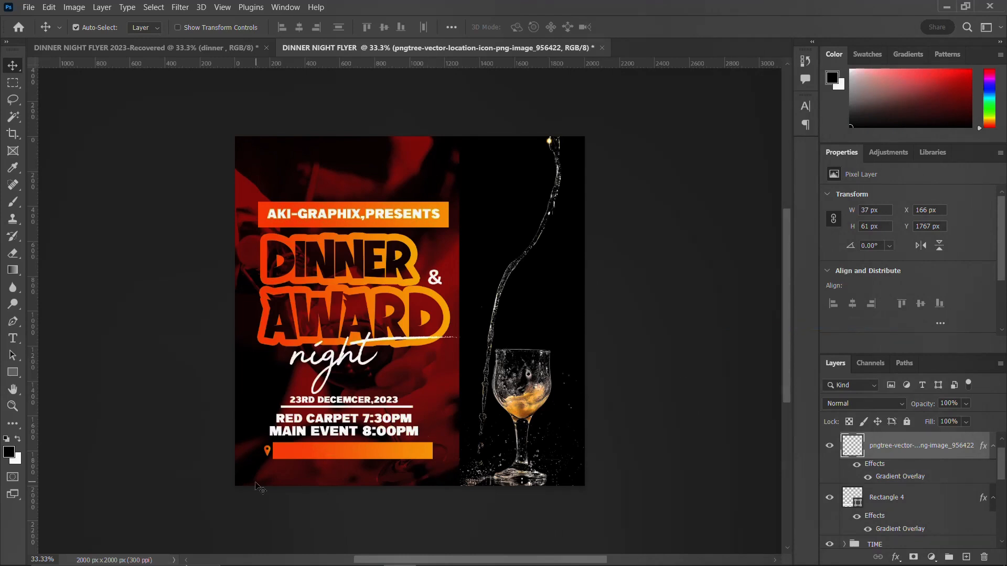
Add the venue text "big bottle pub tema comm 25" below the lower orange bar
{"action": "left_click", "coordinate": [369, 454]}
{"action": "key", "text": "t"}
{"action": "left_click", "coordinate": [305, 469]}
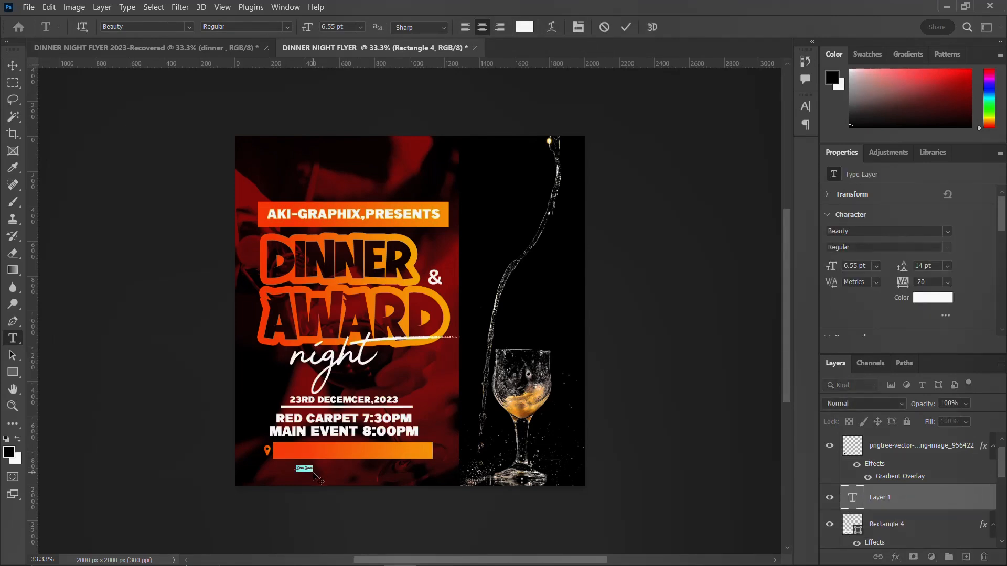
{"action": "key", "text": "BackSpace"}
{"action": "type", "text": "om"}
{"action": "key", "text": "ctrl+Return"}
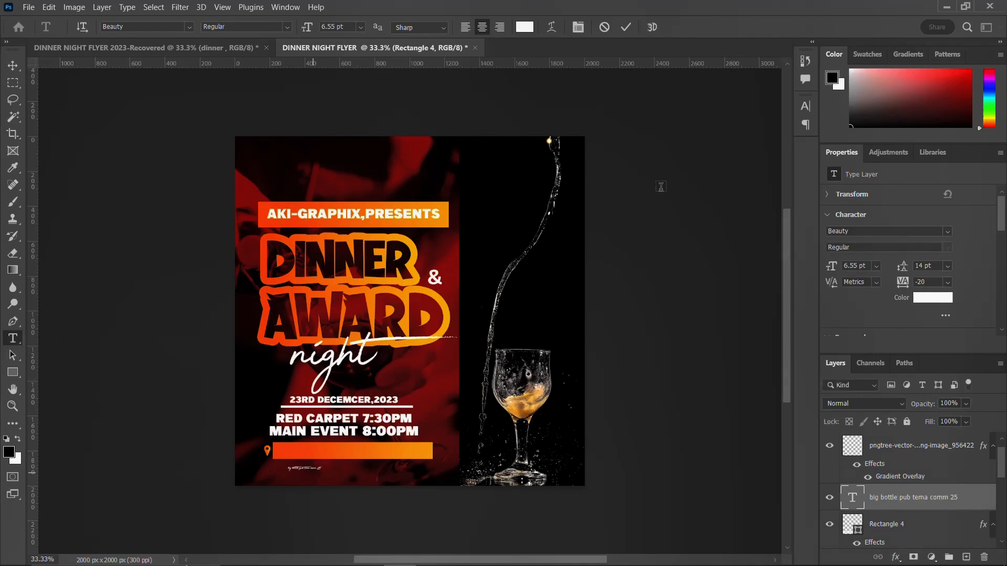
Set the venue text to Calibri Bold at 10 pt
{"action": "left_click", "coordinate": [806, 106]}
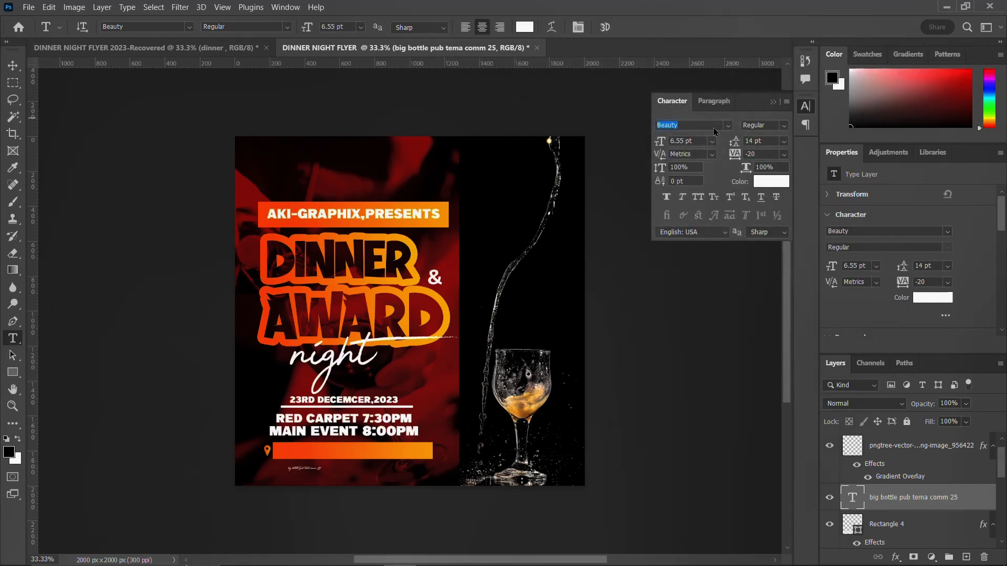
{"action": "left_click", "coordinate": [729, 125]}
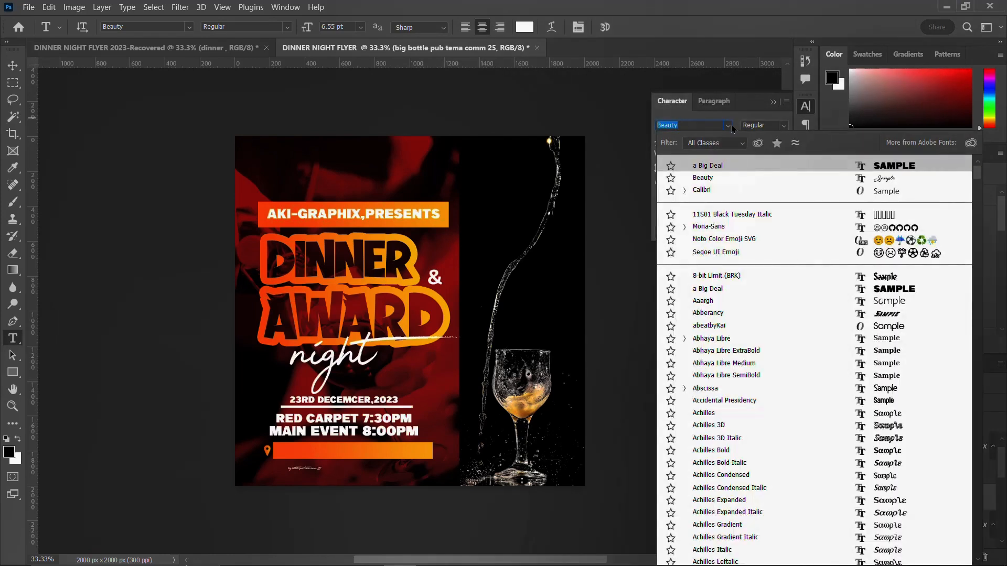
{"action": "left_click", "coordinate": [706, 191]}
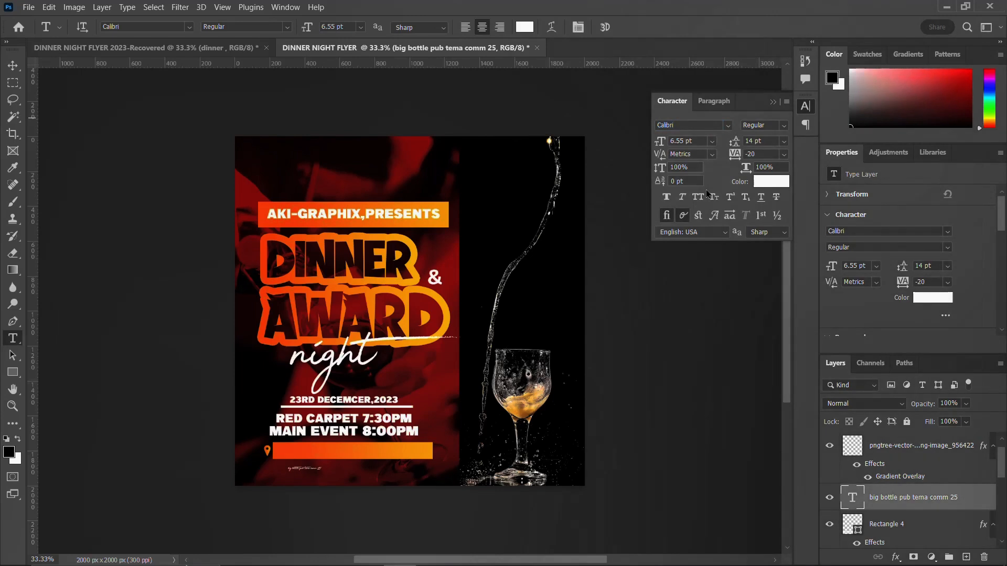
{"action": "left_click", "coordinate": [780, 125]}
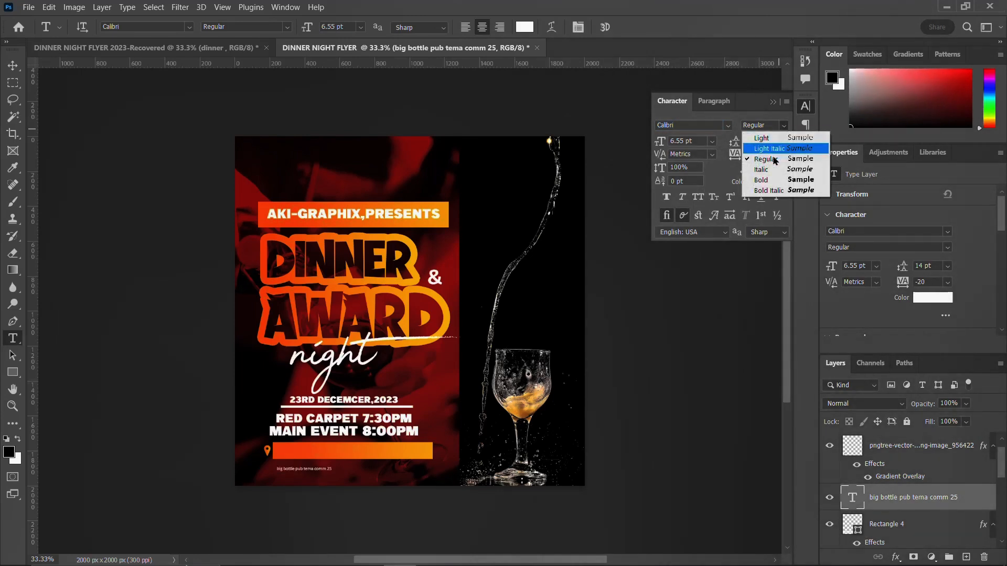
{"action": "left_click", "coordinate": [760, 183]}
{"action": "double_click", "coordinate": [677, 141]}
{"action": "type", "text": "10"}
{"action": "key", "text": "Return"}
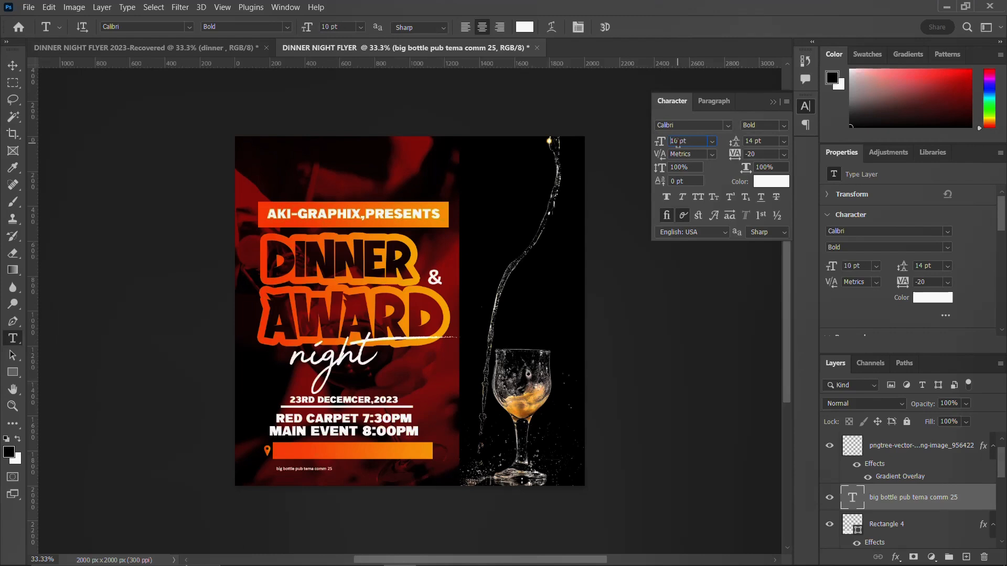
{"action": "left_click", "coordinate": [804, 108]}
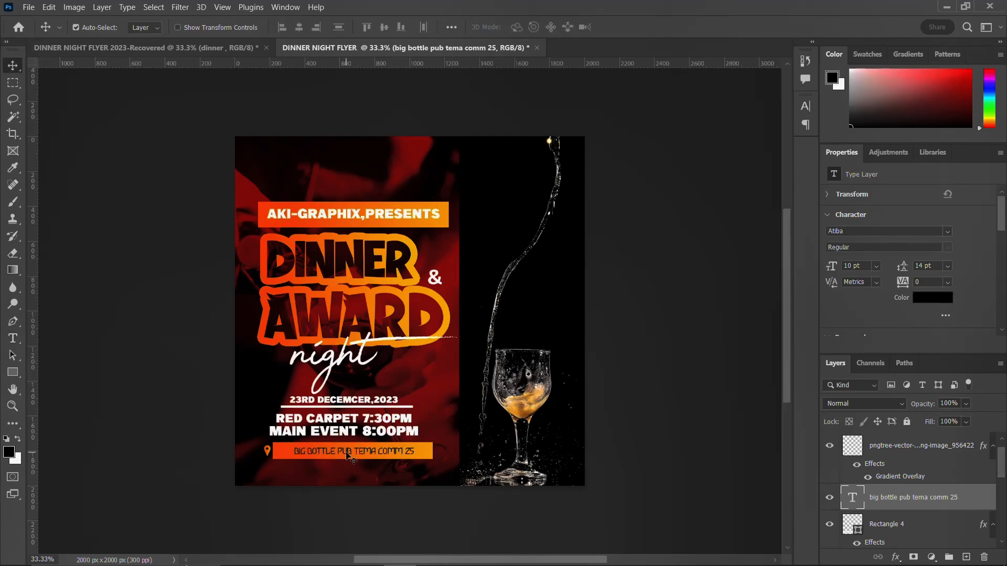
Increase the venue text size on the orange bar to 12 pt
{"action": "left_click", "coordinate": [806, 106]}
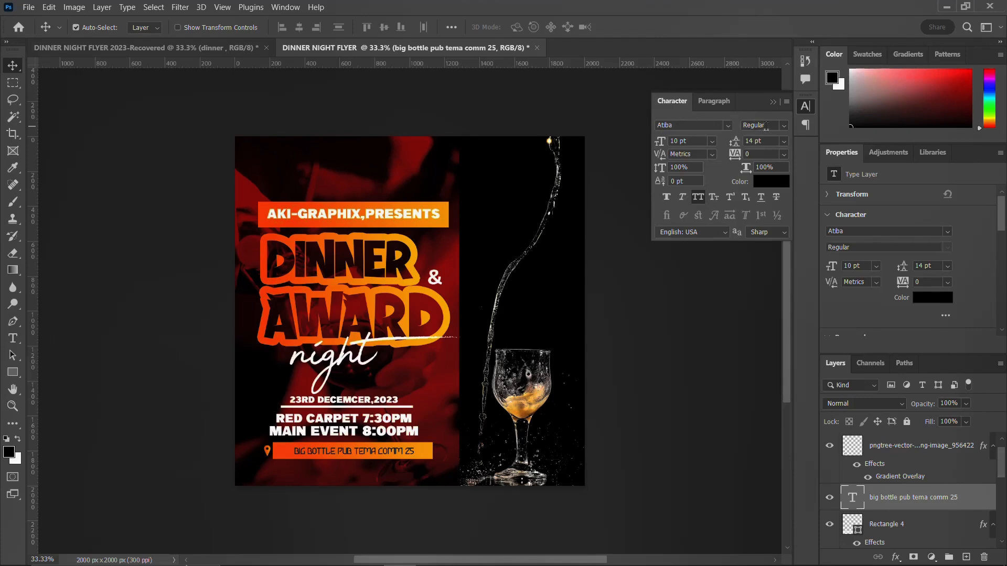
{"action": "left_click", "coordinate": [781, 126]}
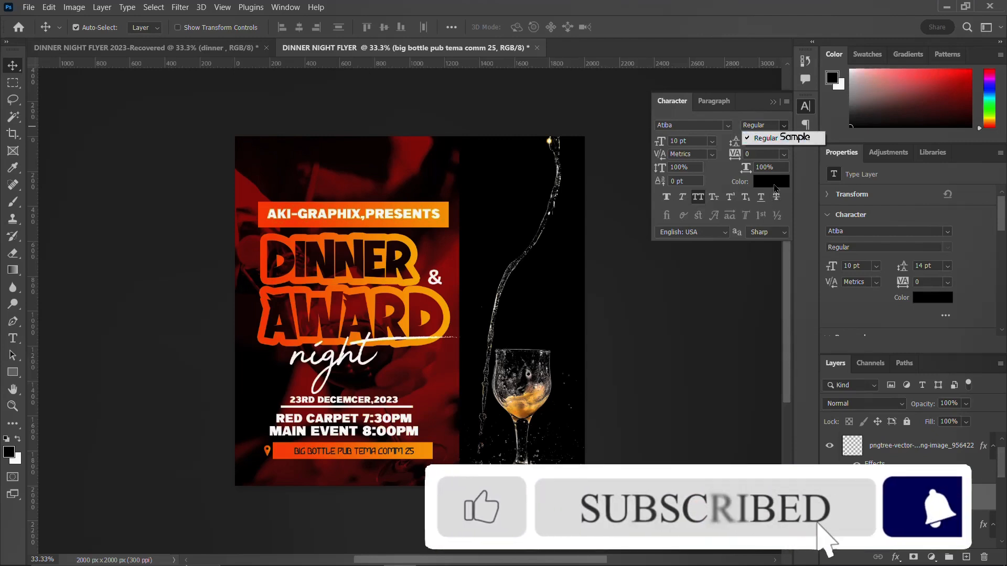
{"action": "left_click", "coordinate": [678, 143]}
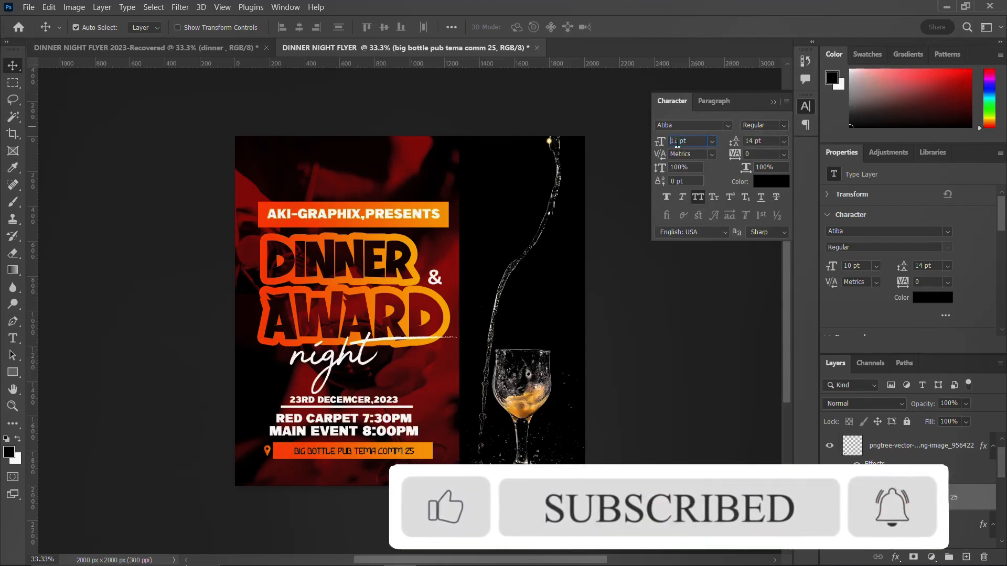
{"action": "key", "text": "Up"}
{"action": "key", "text": "Up"}
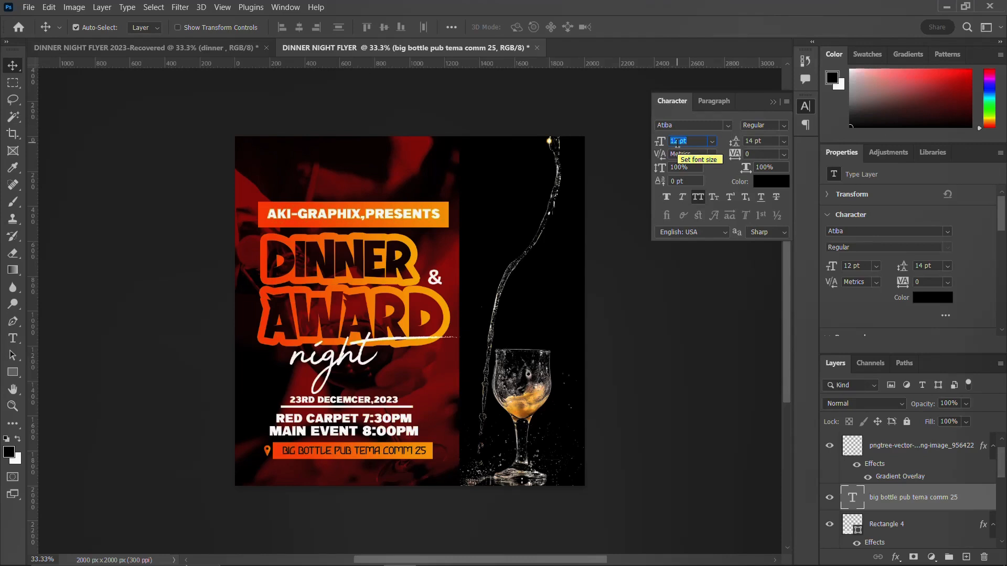
{"action": "left_click", "coordinate": [805, 106]}
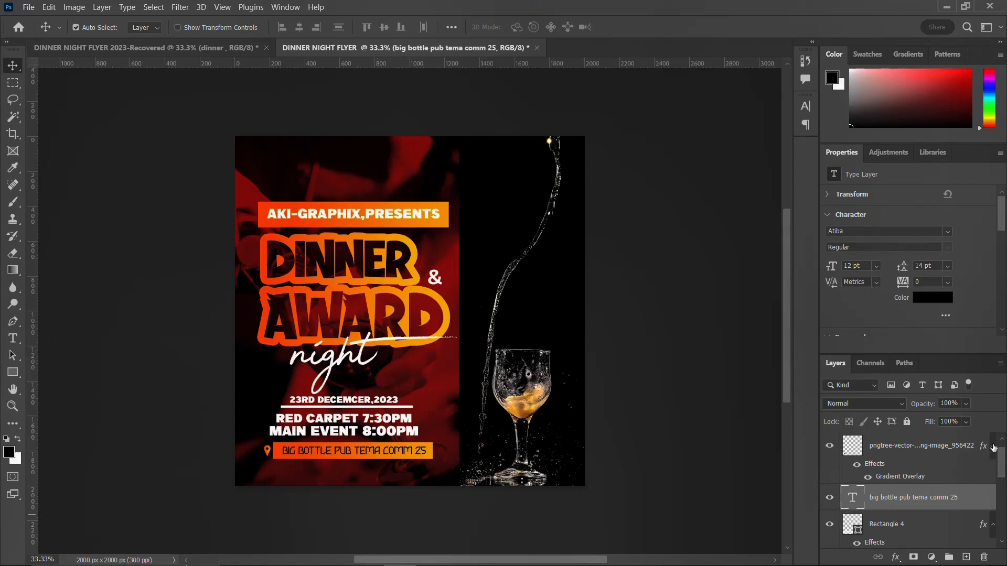
Group the location pin, venue text and lower orange bar layers and name the group LOCATION
{"action": "left_click", "coordinate": [992, 445]}
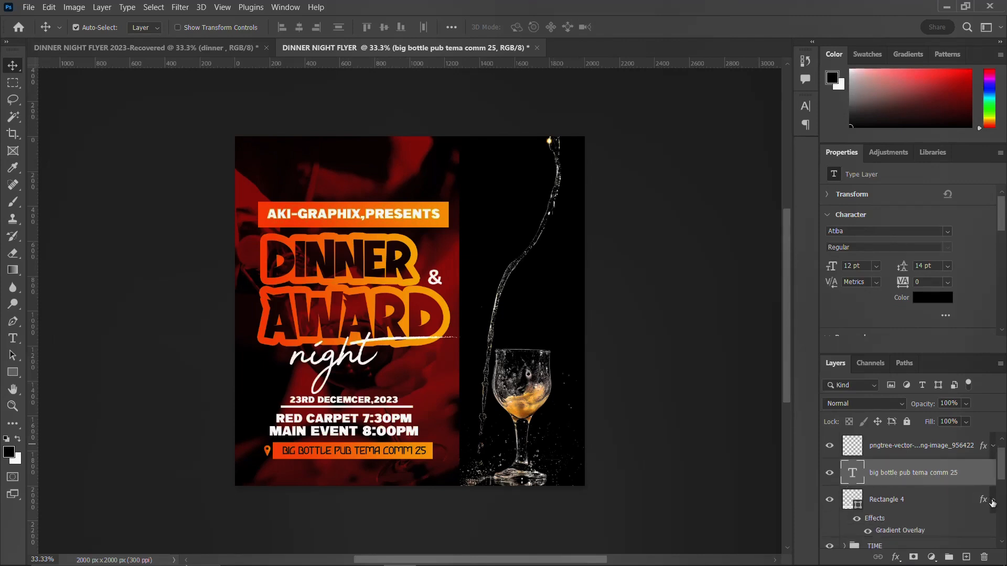
{"action": "left_click", "coordinate": [992, 502]}
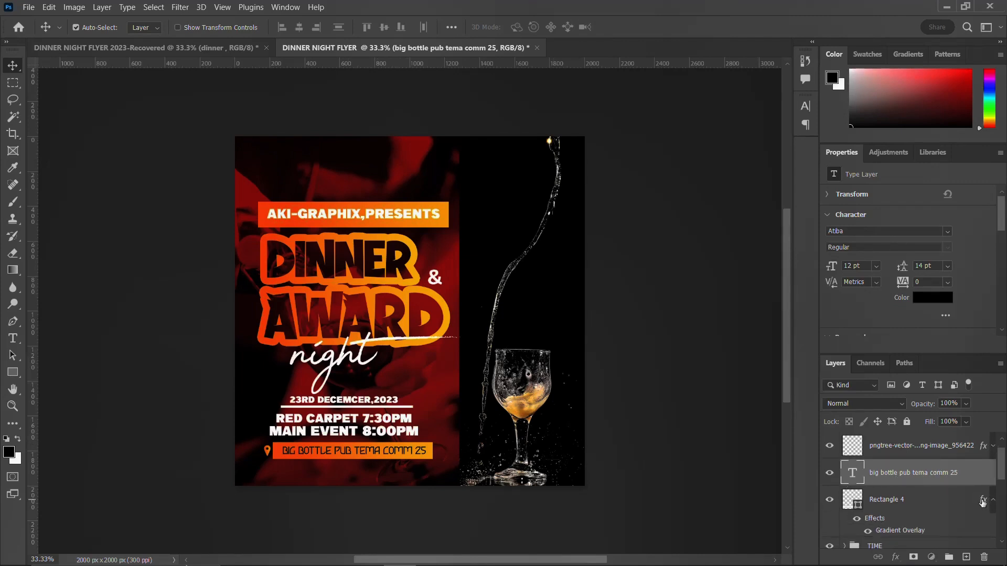
{"action": "left_click", "coordinate": [885, 501]}
{"action": "scroll", "coordinate": [885, 502], "scroll_direction": "up", "scroll_amount": 1}
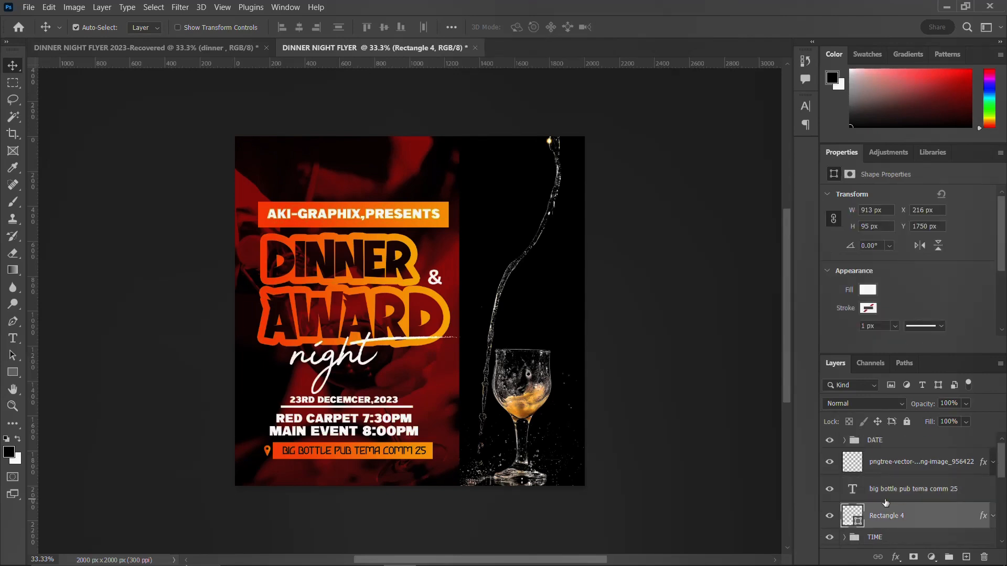
{"action": "left_click", "coordinate": [887, 463], "text": "shift"}
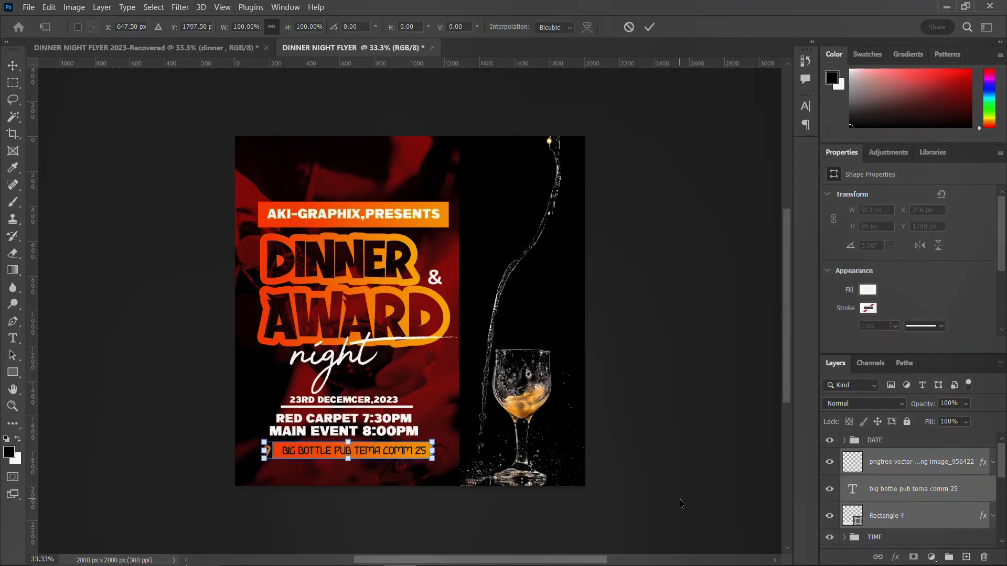
{"action": "key", "text": "ctrl+g"}
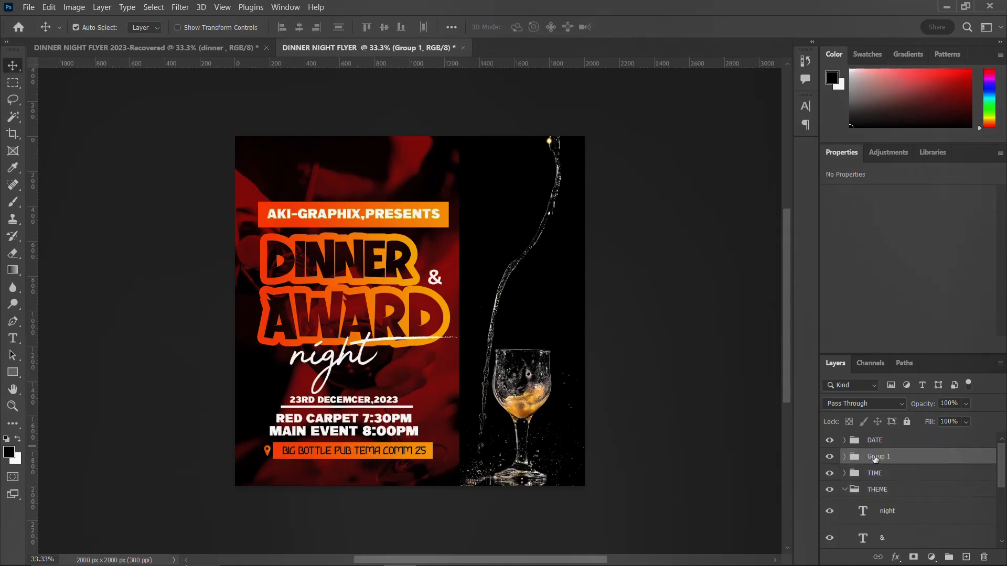
{"action": "double_click", "coordinate": [876, 457]}
{"action": "type", "text": "LOCATION"}
{"action": "key", "text": "Return"}
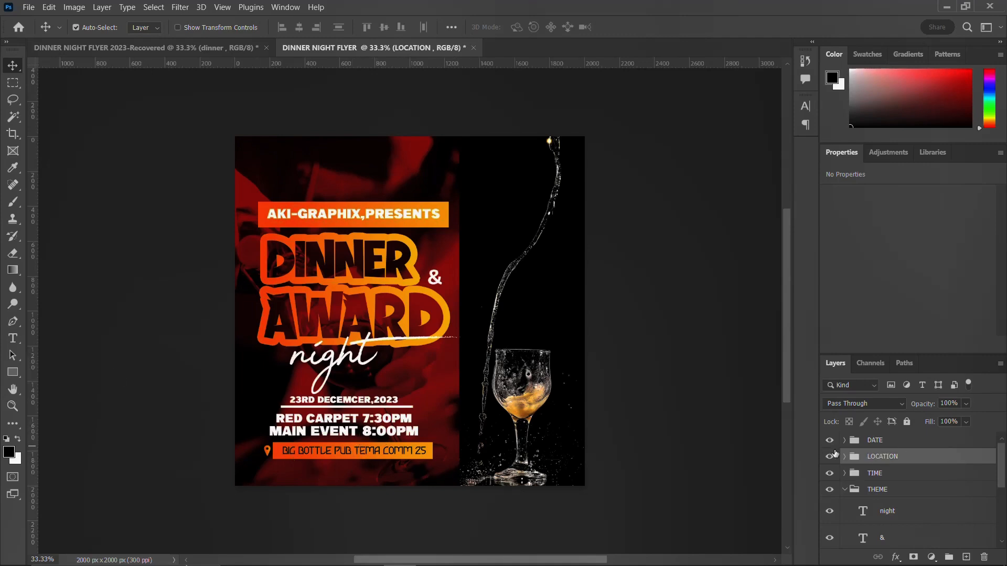
Add the two-line text "for sponsorship and reservation" / "call or whatsapp" plus the contact phone number below the venue bar
{"action": "key", "text": "t"}
{"action": "left_click", "coordinate": [293, 472]}
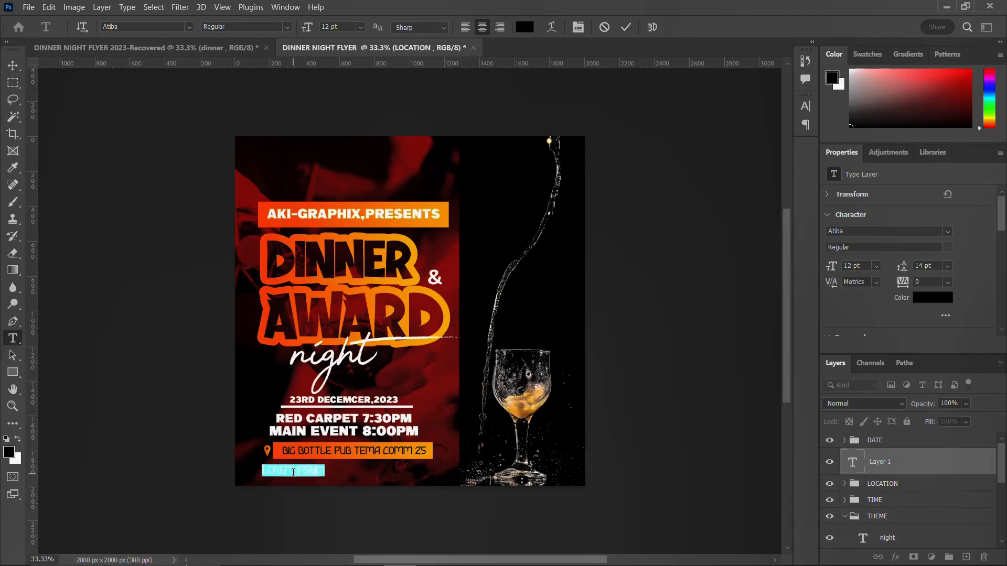
{"action": "key", "text": "BackSpace"}
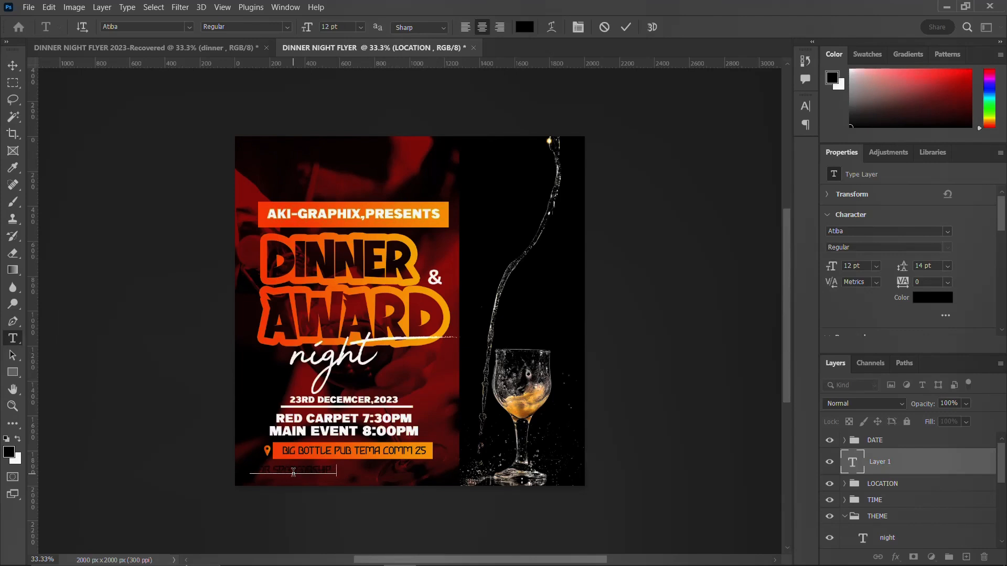
{"action": "type", "text": "RE"}
{"action": "type", "text": "TS"}
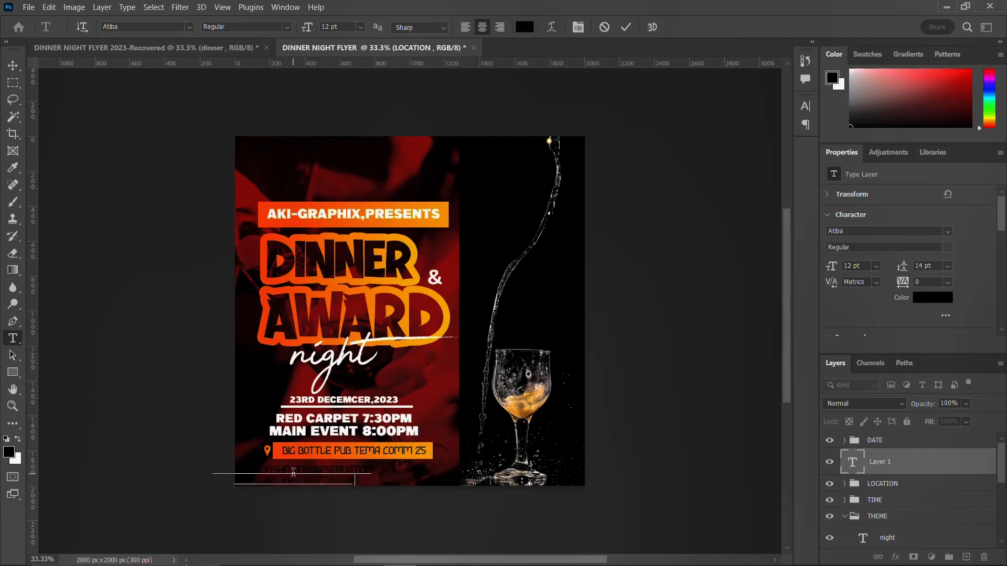
{"action": "key", "text": "ctrl+Return"}
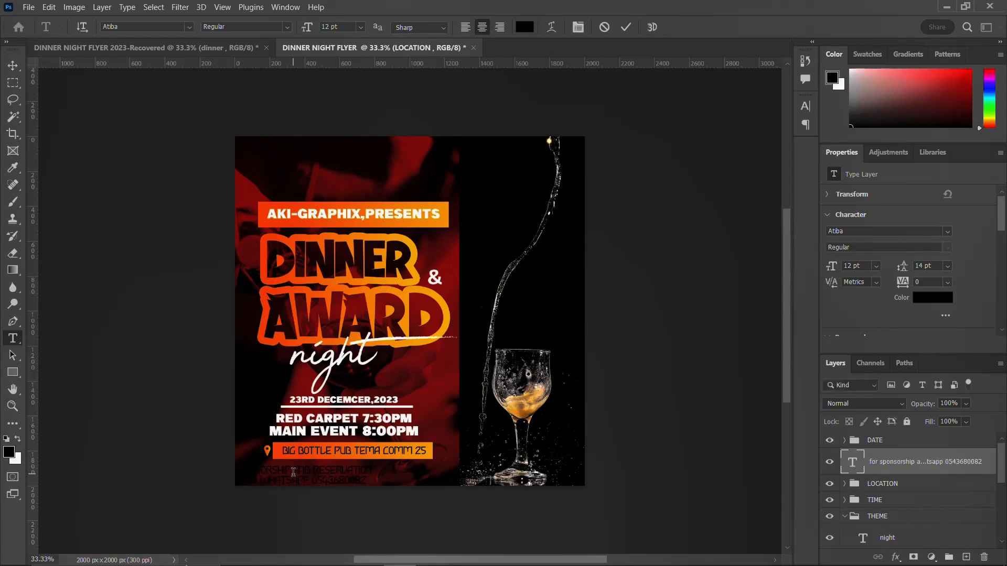
Set the contact text's colour to white (ffffff) and its font to Calibri Bold
{"action": "left_click", "coordinate": [805, 106]}
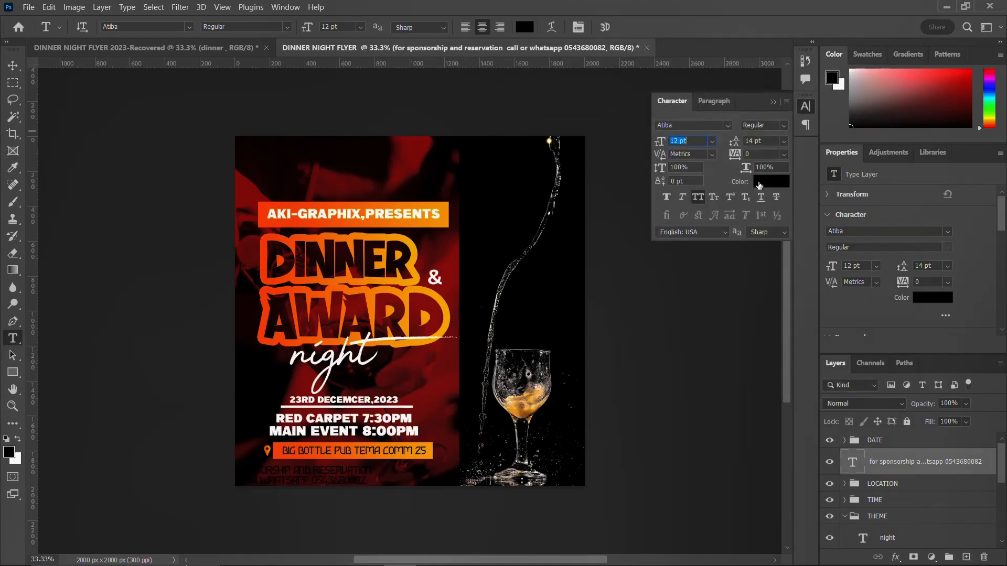
{"action": "left_click", "coordinate": [771, 182]}
{"action": "type", "text": "ffffff"}
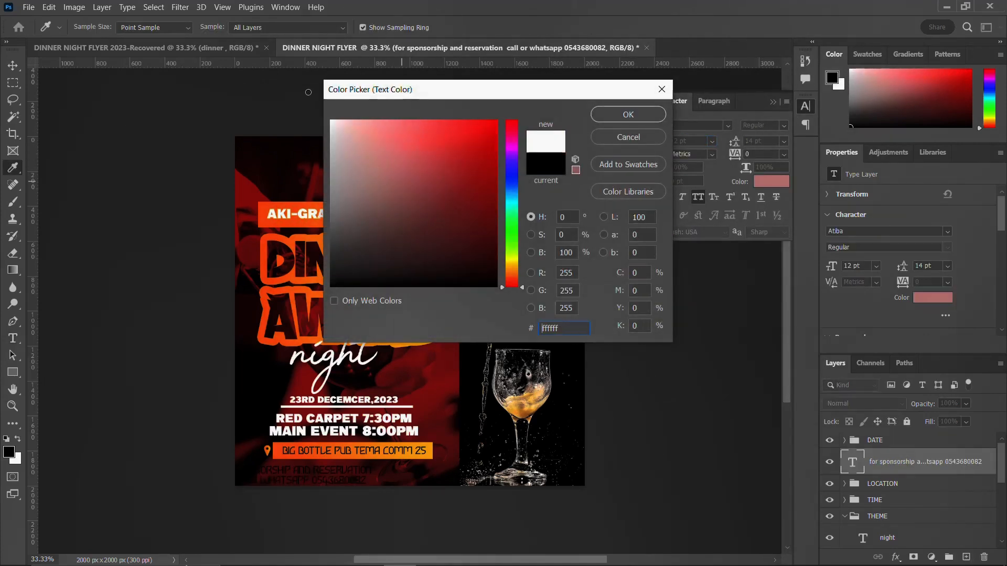
{"action": "left_click", "coordinate": [628, 115]}
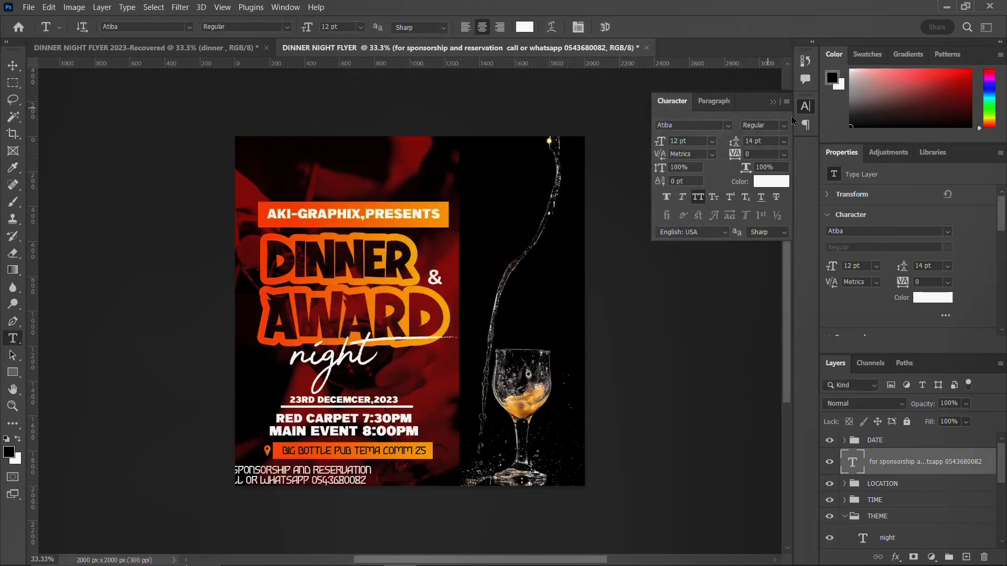
{"action": "left_click", "coordinate": [728, 126]}
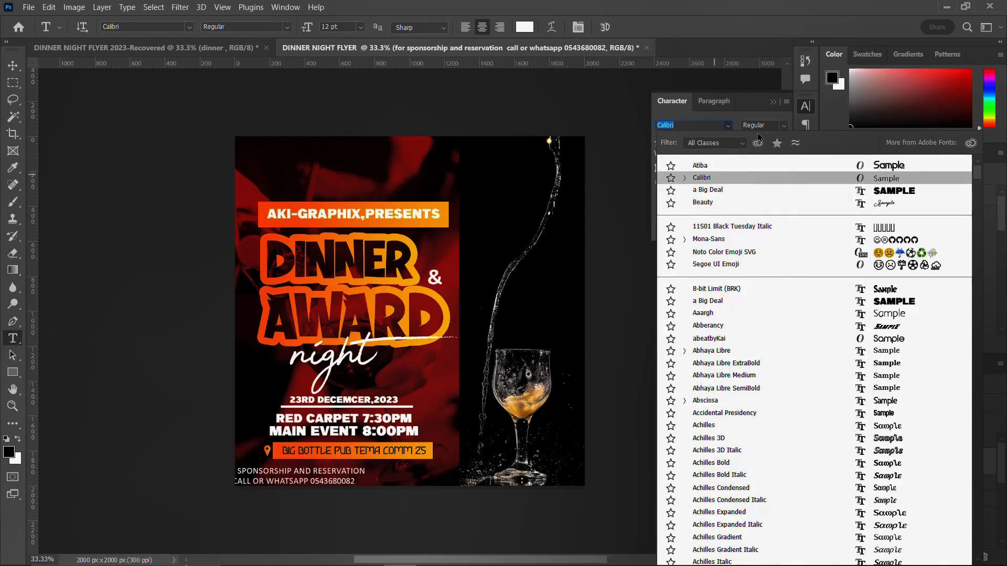
{"action": "key", "text": "Return"}
{"action": "left_click", "coordinate": [783, 125]}
{"action": "left_click", "coordinate": [765, 184]}
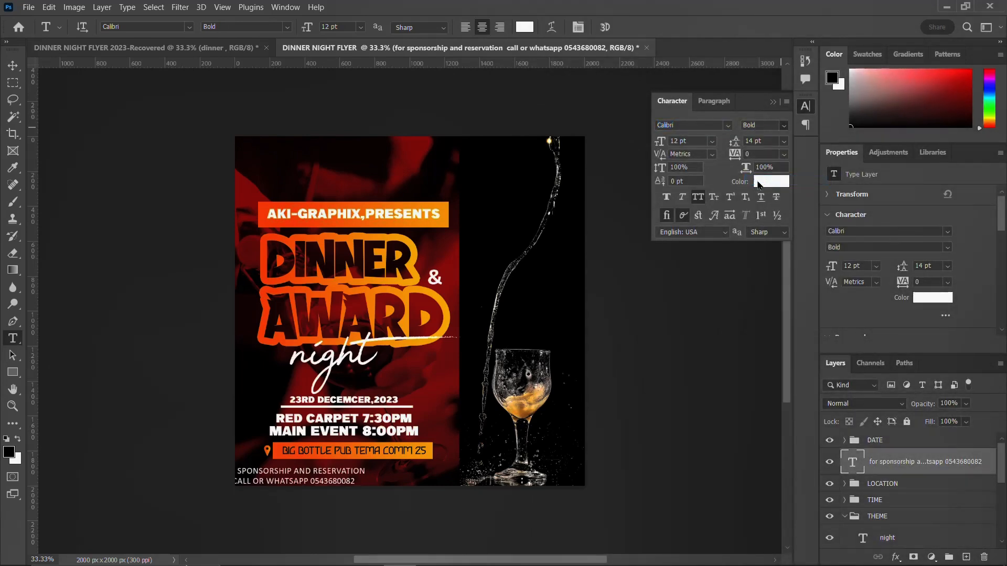
Move the contact text to sit directly under the venue bar and set its leading to 10 pt
{"action": "left_click", "coordinate": [805, 107]}
{"action": "key", "text": "v"}
{"action": "left_click_drag", "start_coordinate": [308, 482], "coordinate": [364, 476]}
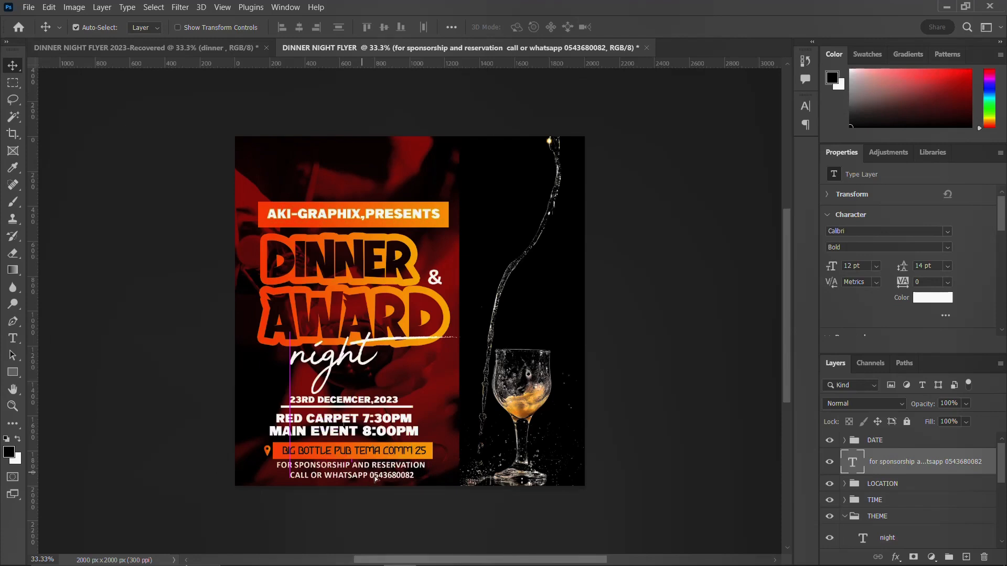
{"action": "left_click", "coordinate": [807, 110]}
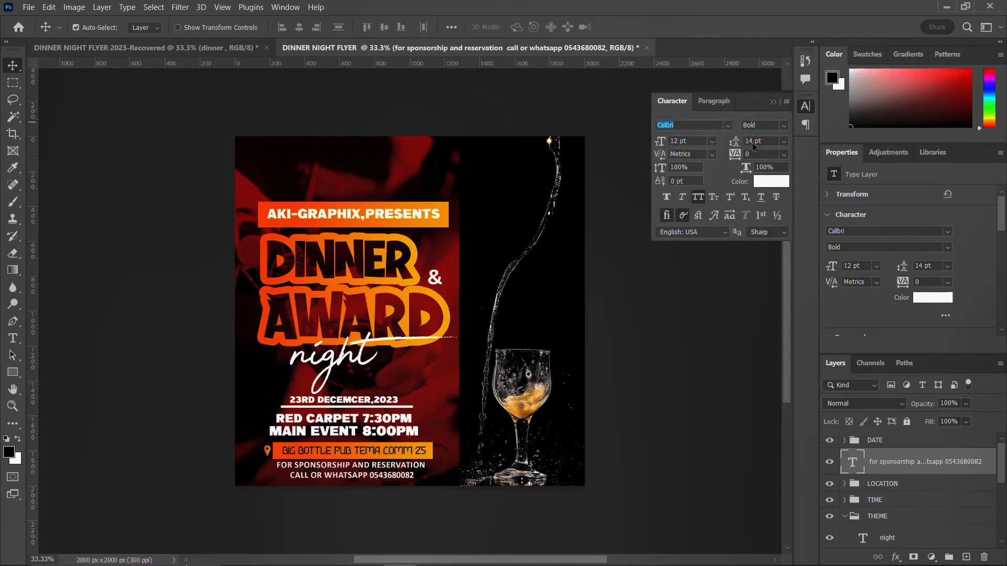
{"action": "scroll", "coordinate": [756, 141], "scroll_direction": "down", "scroll_amount": 1}
{"action": "scroll", "coordinate": [755, 141], "scroll_direction": "down", "scroll_amount": 1}
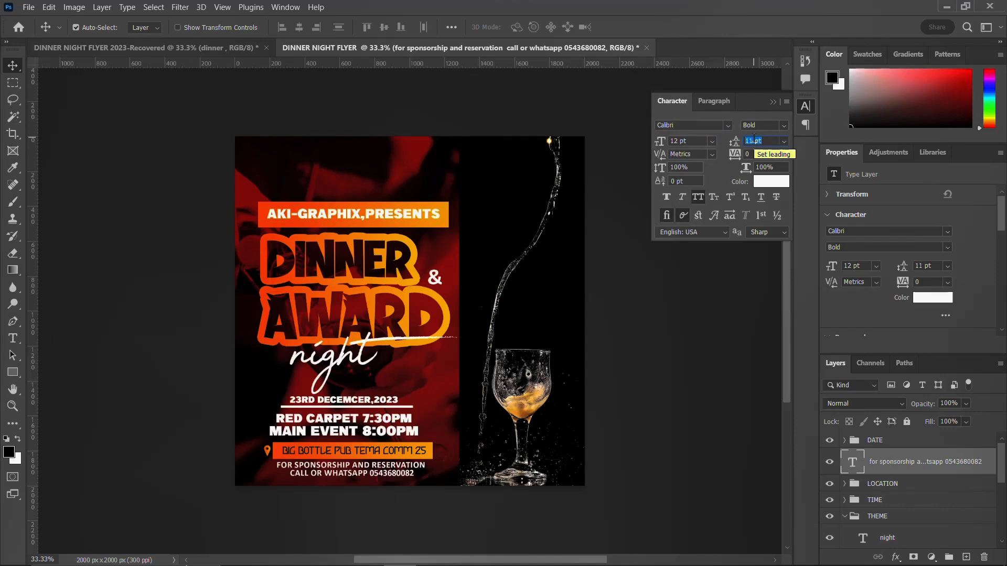
Recolour only the phone number in the contact text to orange ff5f00, sampled from the presenter banner
{"action": "double_click", "coordinate": [375, 476]}
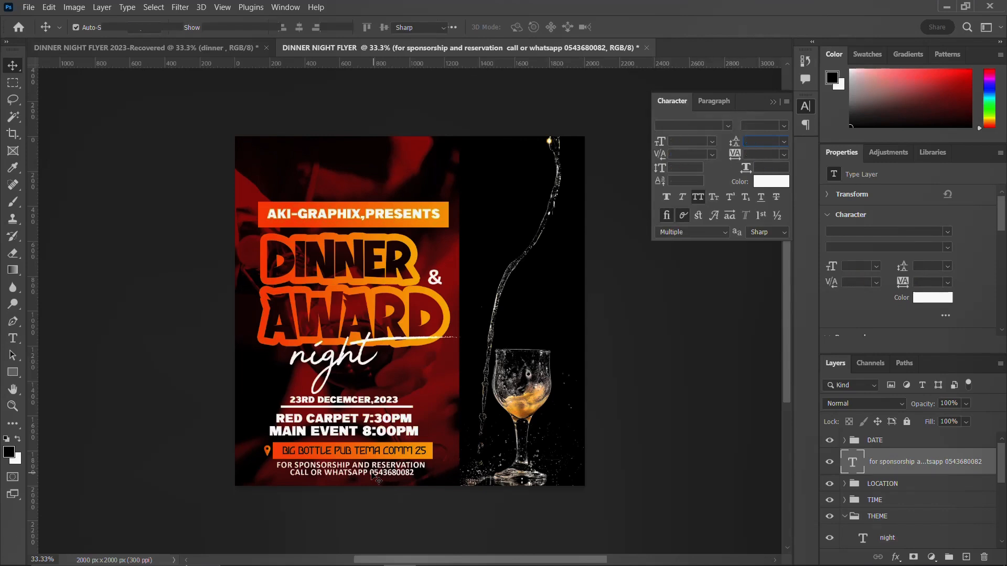
{"action": "left_click_drag", "start_coordinate": [370, 473], "coordinate": [290, 473]}
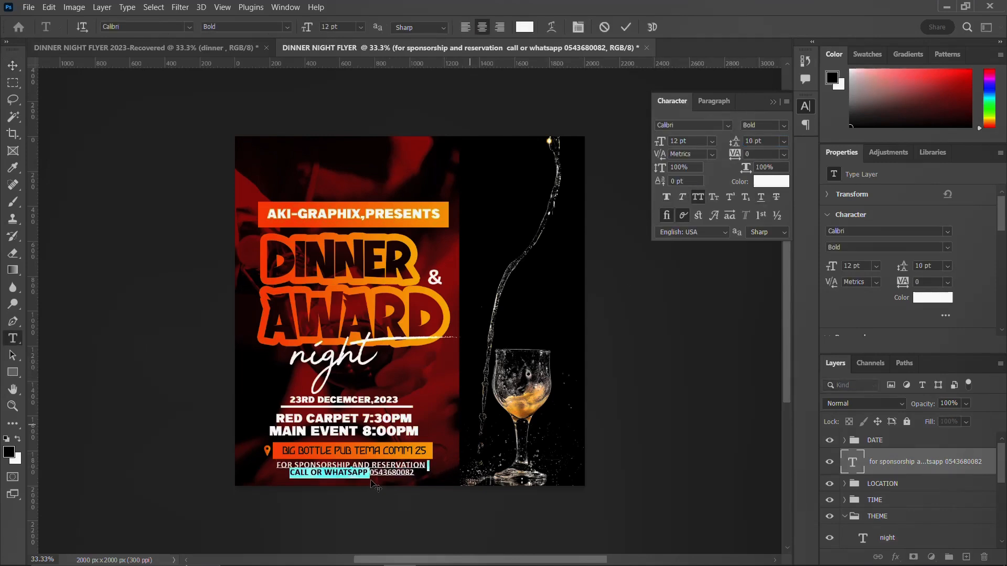
{"action": "left_click_drag", "start_coordinate": [371, 473], "coordinate": [429, 468]}
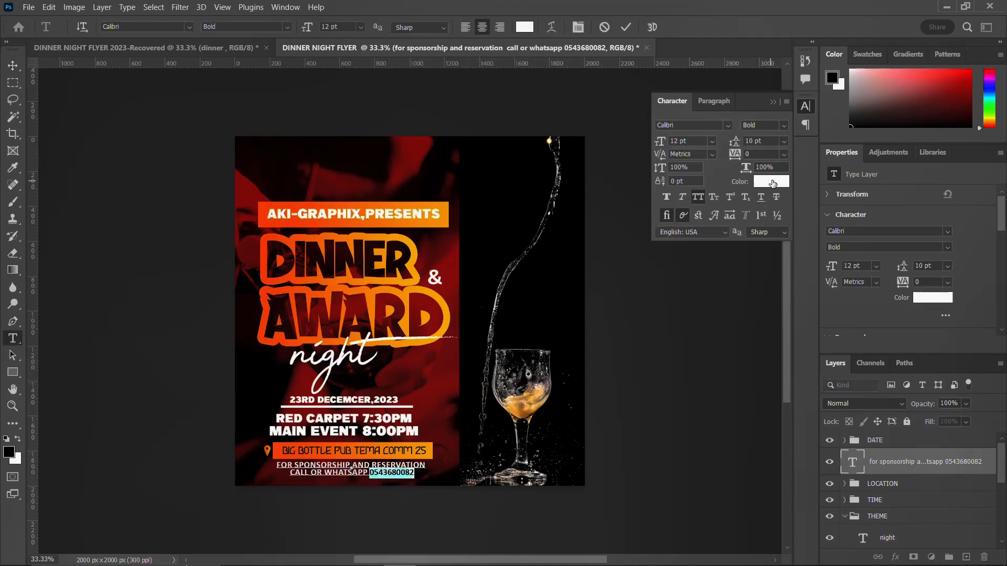
{"action": "left_click", "coordinate": [771, 182]}
{"action": "left_click", "coordinate": [266, 213]}
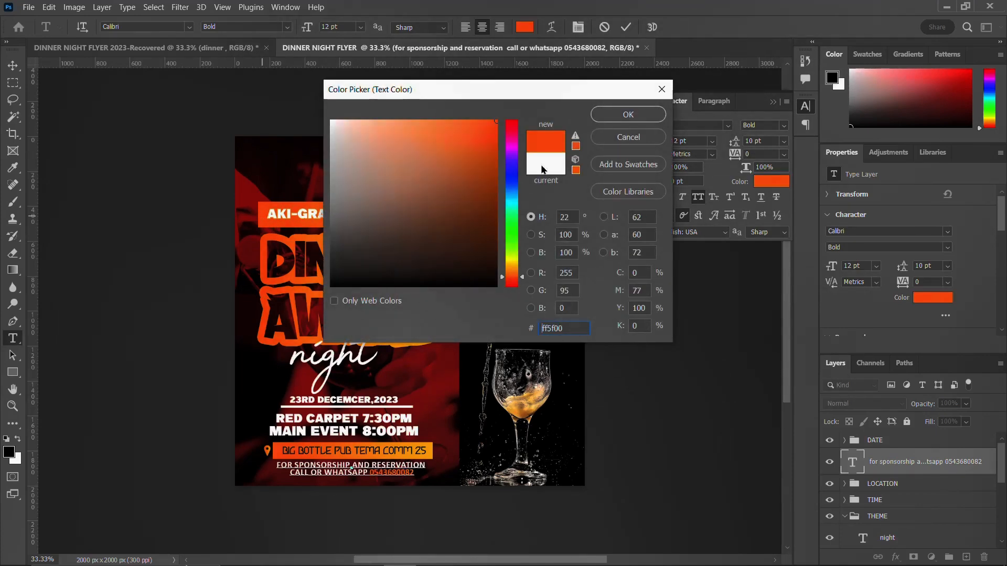
{"action": "left_click", "coordinate": [628, 114]}
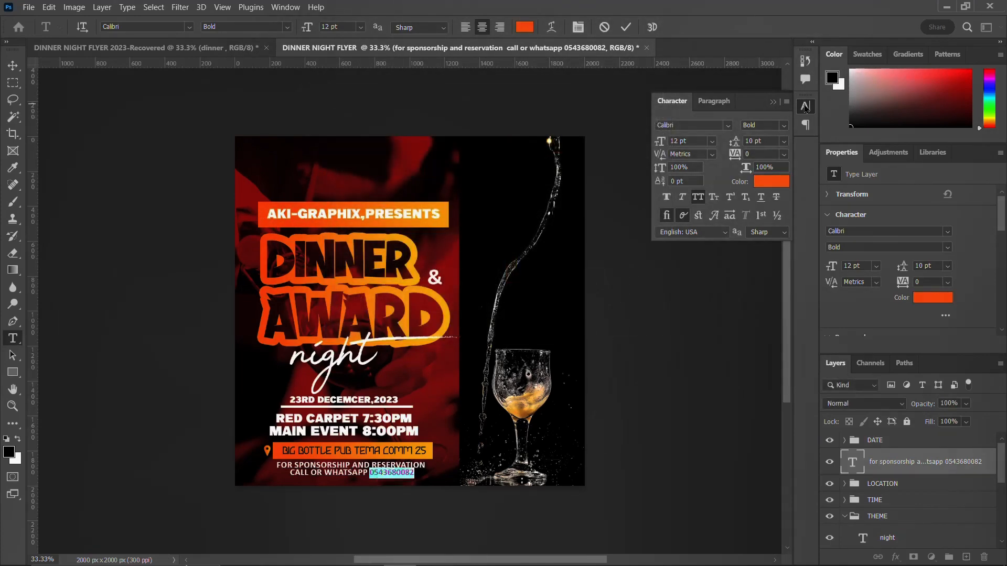
{"action": "left_click", "coordinate": [806, 108]}
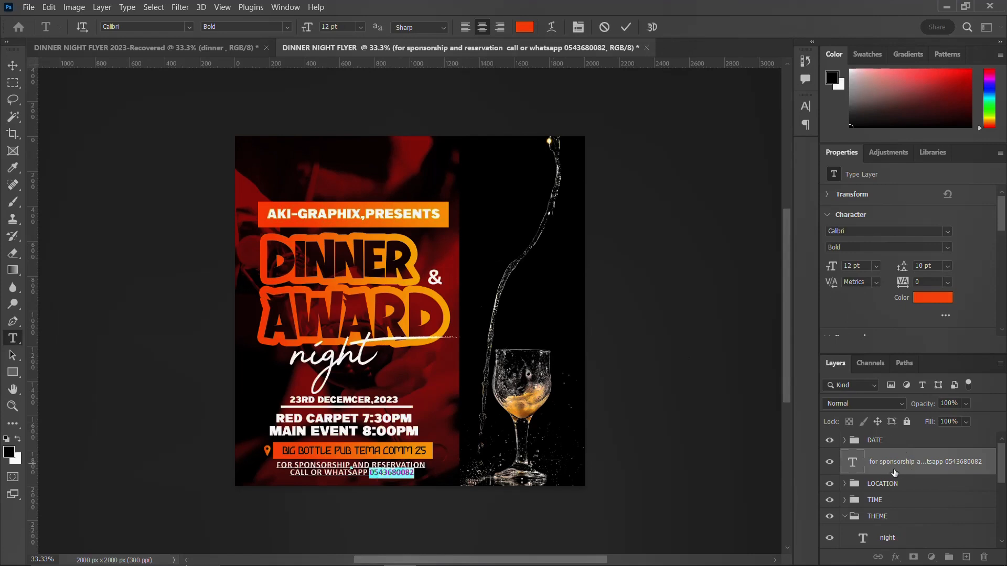
{"action": "key", "text": "ctrl+Return"}
{"action": "key", "text": "v"}
Collapse the THEME group and move its banner and title up about 90 px, away from the date
{"action": "left_click", "coordinate": [889, 488]}
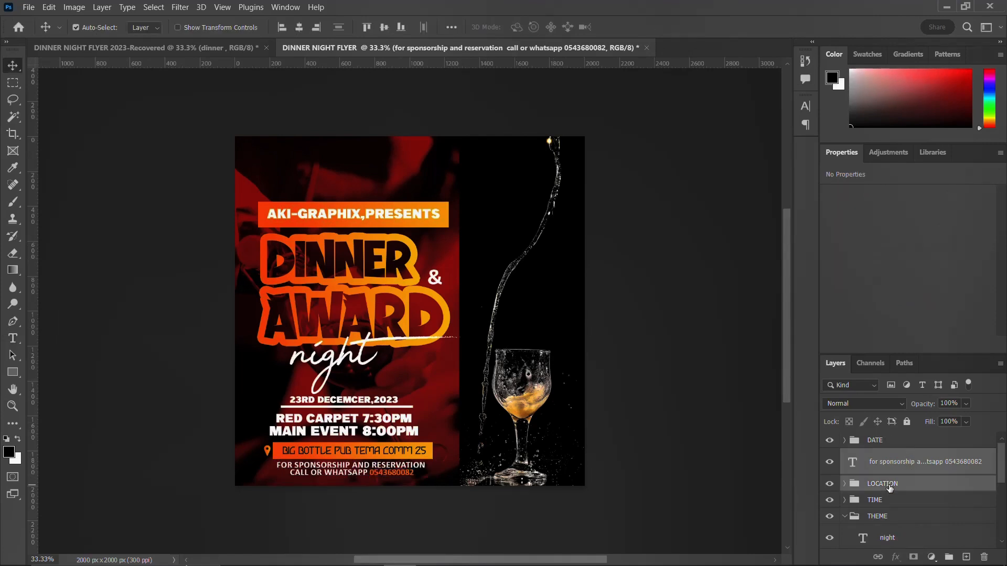
{"action": "left_click", "coordinate": [845, 451]}
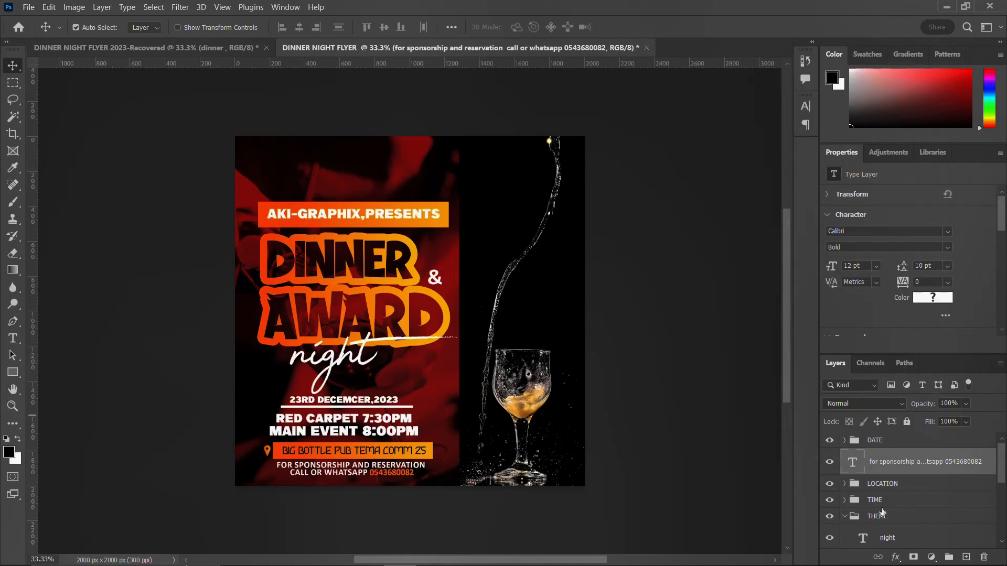
{"action": "scroll", "coordinate": [883, 511], "scroll_direction": "down", "scroll_amount": 1}
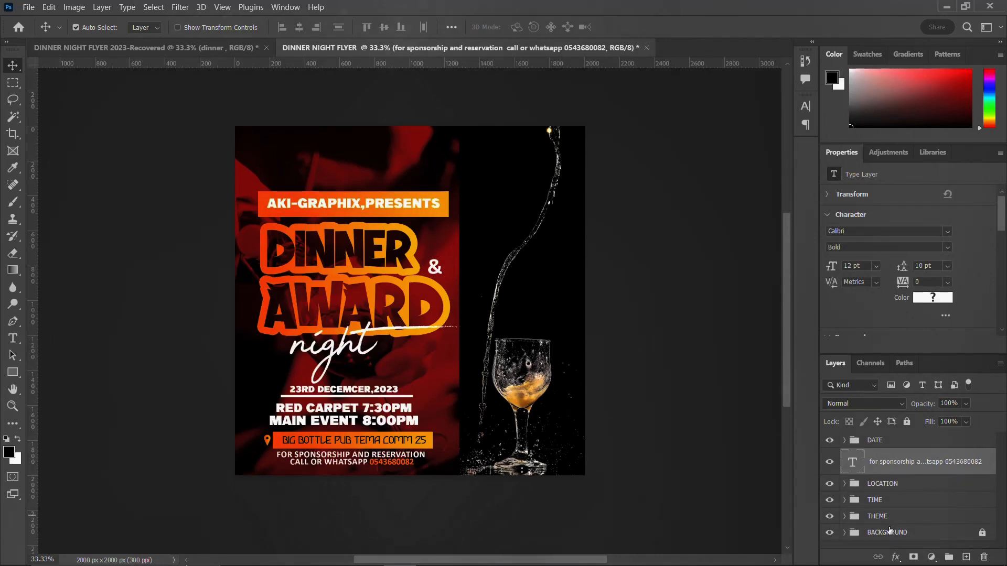
{"action": "left_click", "coordinate": [884, 519]}
{"action": "key", "text": "shift+Up"}
{"action": "key", "text": "shift+Up"}
{"action": "key", "text": "shift+Up"}
{"action": "key", "text": "shift+Up"}
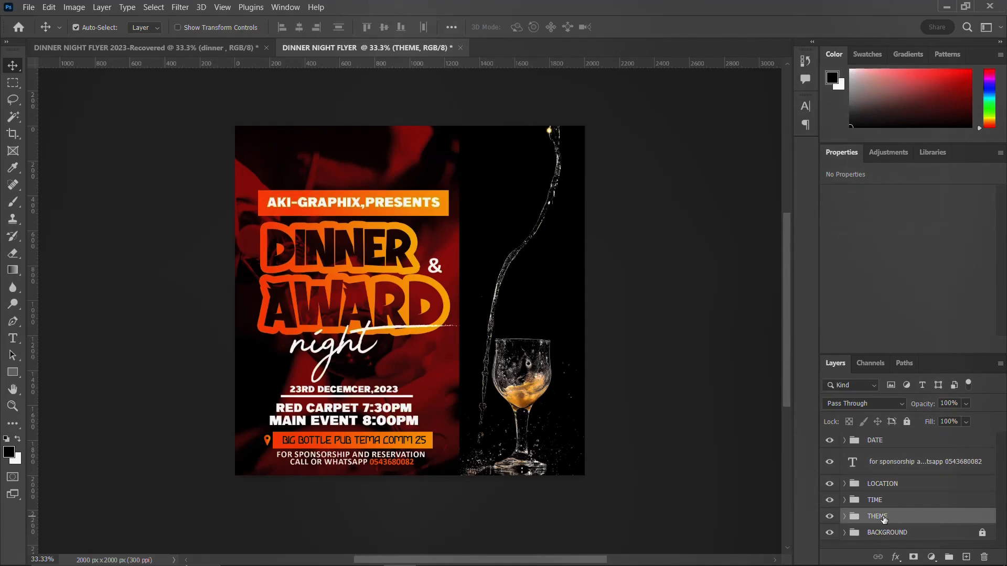
{"action": "key", "text": "shift+Up"}
{"action": "key", "text": "shift+Up"}
{"action": "key", "text": "shift+Up"}
{"action": "key", "text": "shift+Up"}
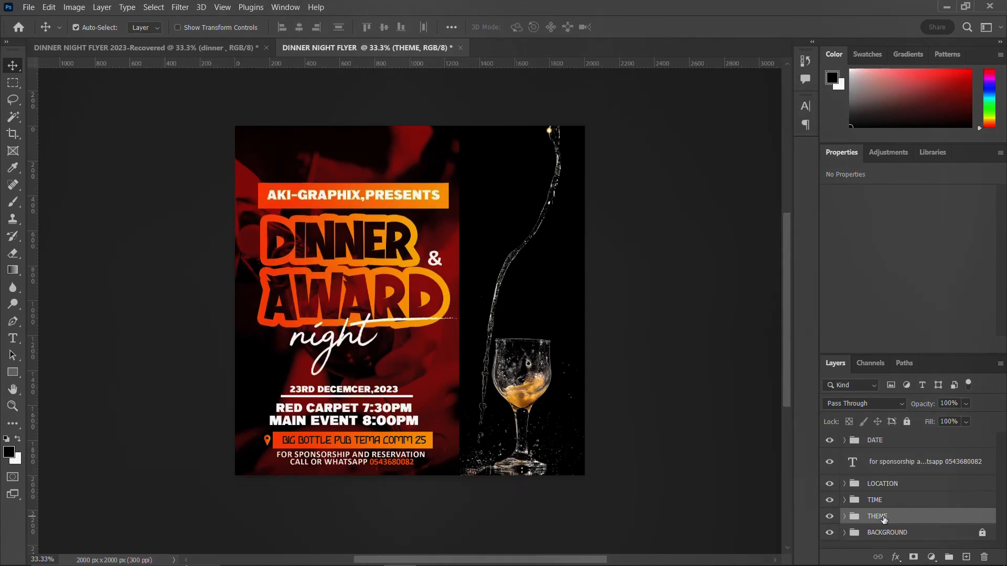
{"action": "key", "text": "shift+Up"}
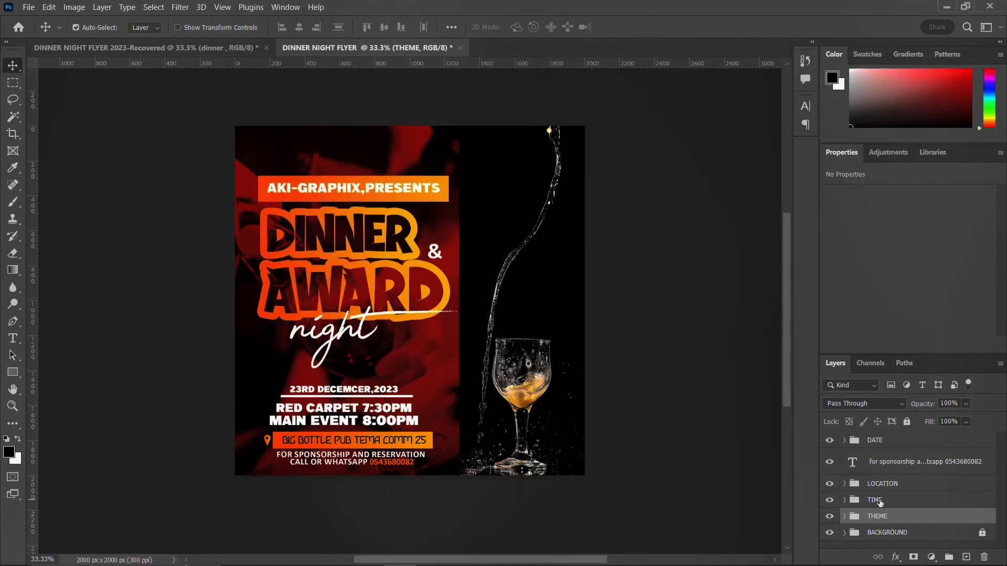
Move the TIME group up slightly, closer to the line under the date
{"action": "left_click", "coordinate": [880, 501]}
{"action": "key", "text": "shift+Up"}
{"action": "key", "text": "shift+Up"}
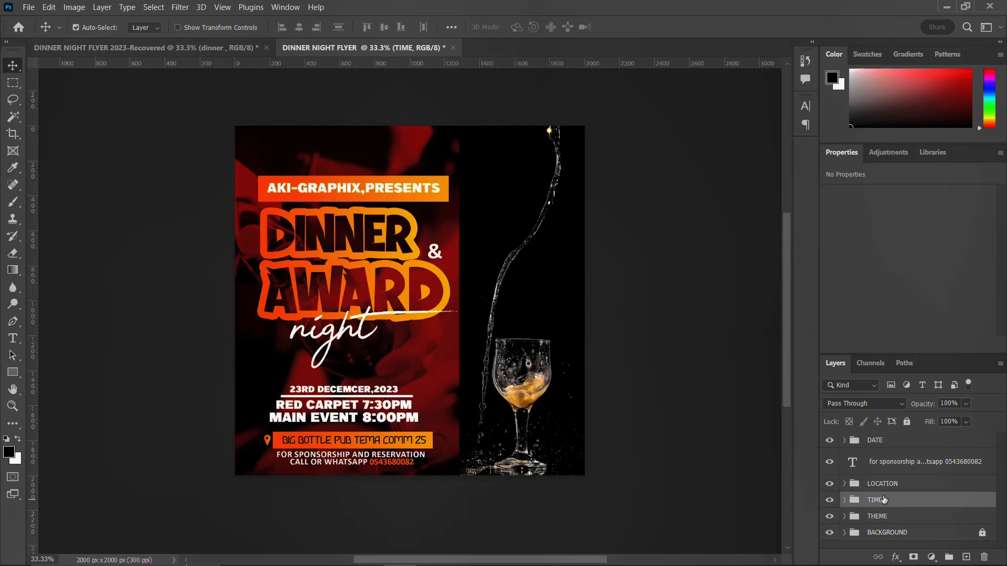
Move the DATE group with its underline up toward the title, leaving a wider gap above the event times
{"action": "left_click", "coordinate": [880, 446]}
{"action": "key", "text": "shift+Up"}
{"action": "key", "text": "shift+Up"}
{"action": "key", "text": "shift+Up"}
{"action": "key", "text": "shift+Up"}
{"action": "key", "text": "shift+Up"}
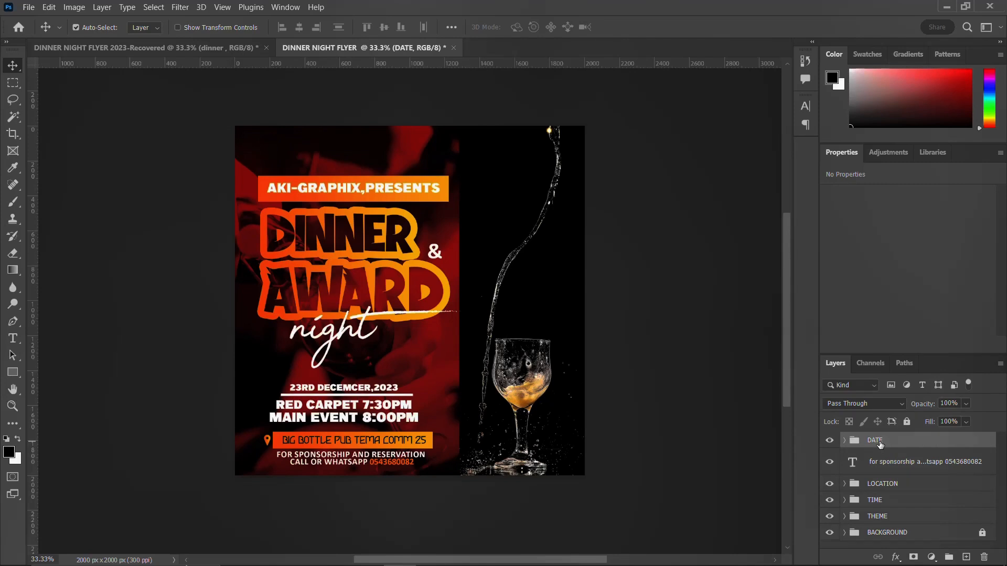
{"action": "key", "text": "shift+Up"}
{"action": "key", "text": "shift+Up"}
{"action": "key", "text": "shift+Up"}
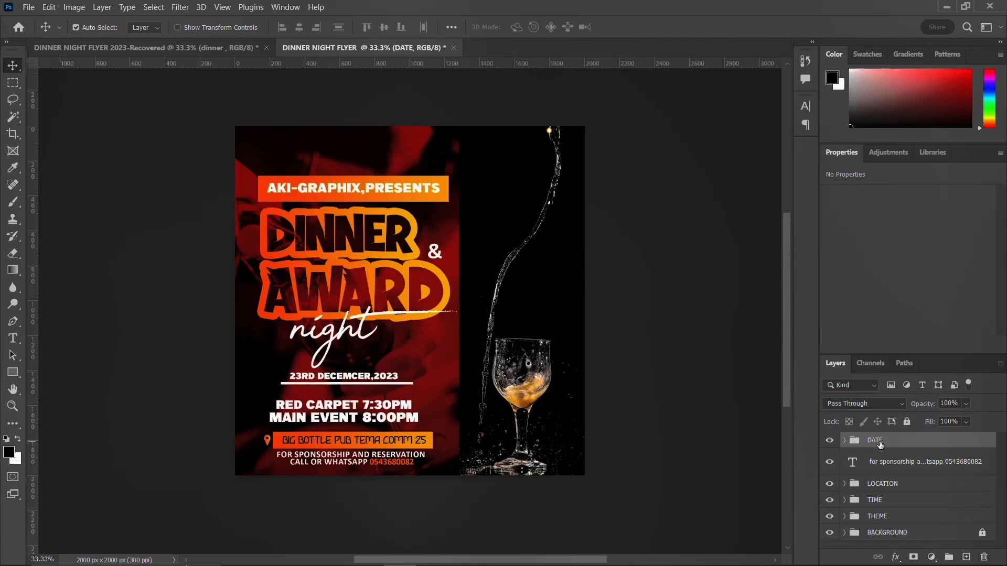
Nudge the TIME group further up to even out its spacing between the date line and the venue bar
{"action": "left_click", "coordinate": [883, 504]}
{"action": "key", "text": "shift+Up"}
{"action": "key", "text": "shift+Up"}
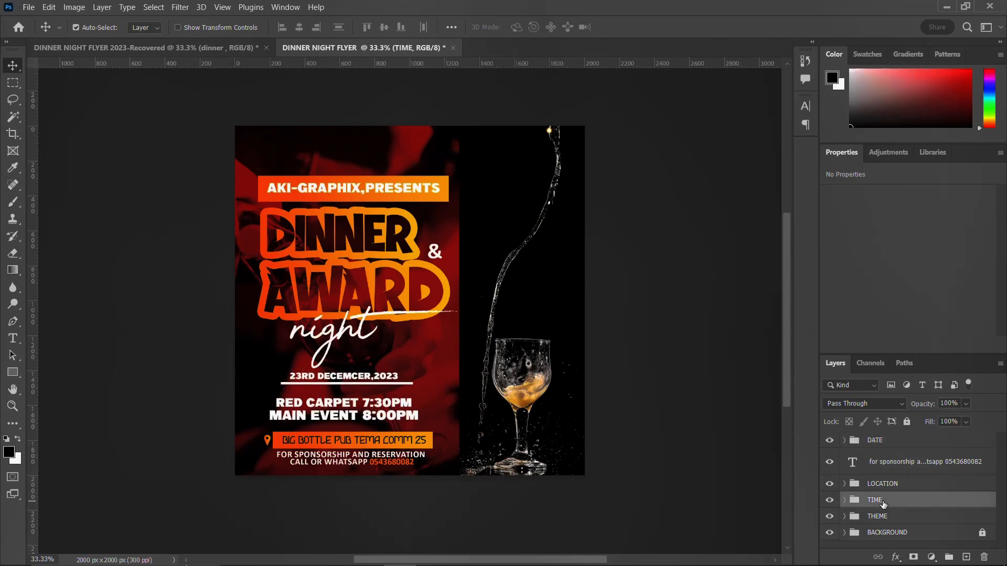
{"action": "key", "text": "shift+Up"}
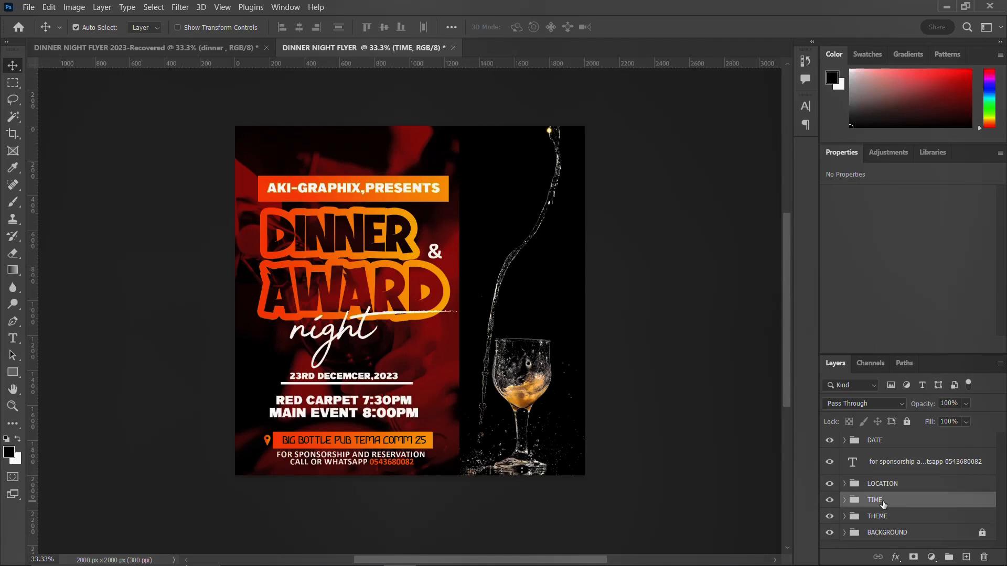
Move the LOCATION group up closer beneath the event times
{"action": "left_click", "coordinate": [881, 469]}
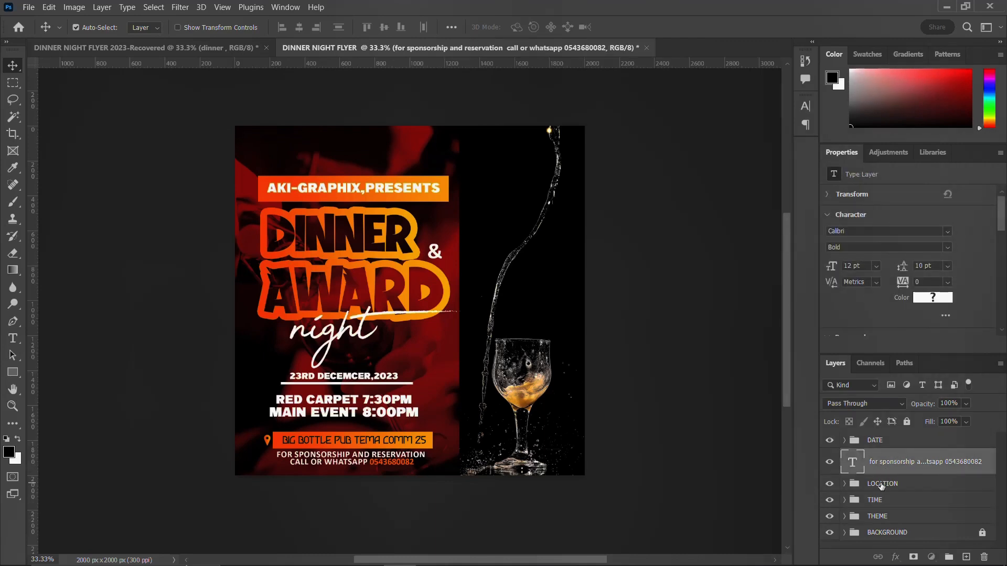
{"action": "left_click", "coordinate": [881, 484]}
{"action": "key", "text": "shift+Up"}
{"action": "key", "text": "shift+Up"}
{"action": "key", "text": "shift+Up"}
{"action": "key", "text": "shift+Up"}
{"action": "key", "text": "shift+Up"}
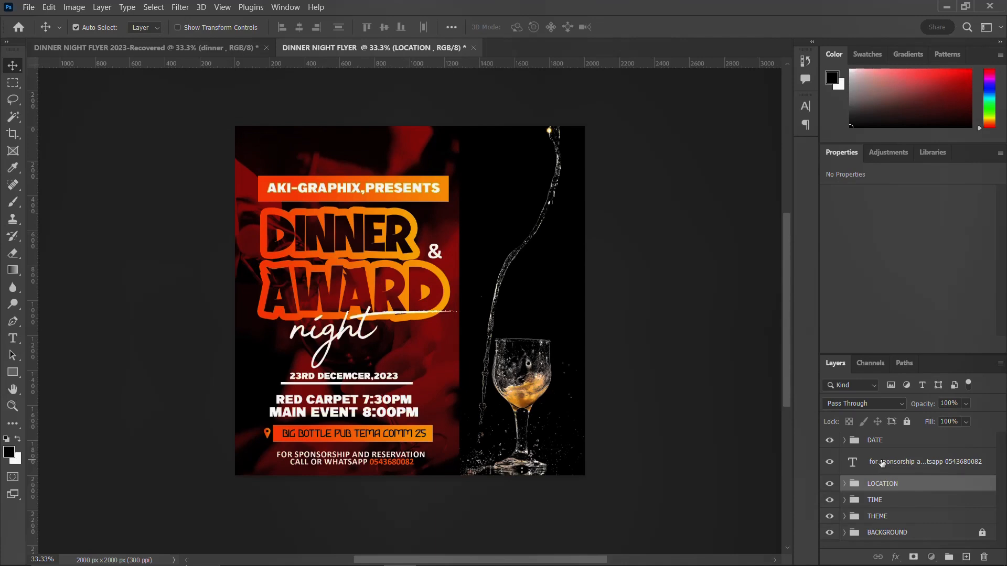
Nudge the contact text up slightly toward the venue bar and deselect it
{"action": "left_click", "coordinate": [882, 463]}
{"action": "key", "text": "shift+Up"}
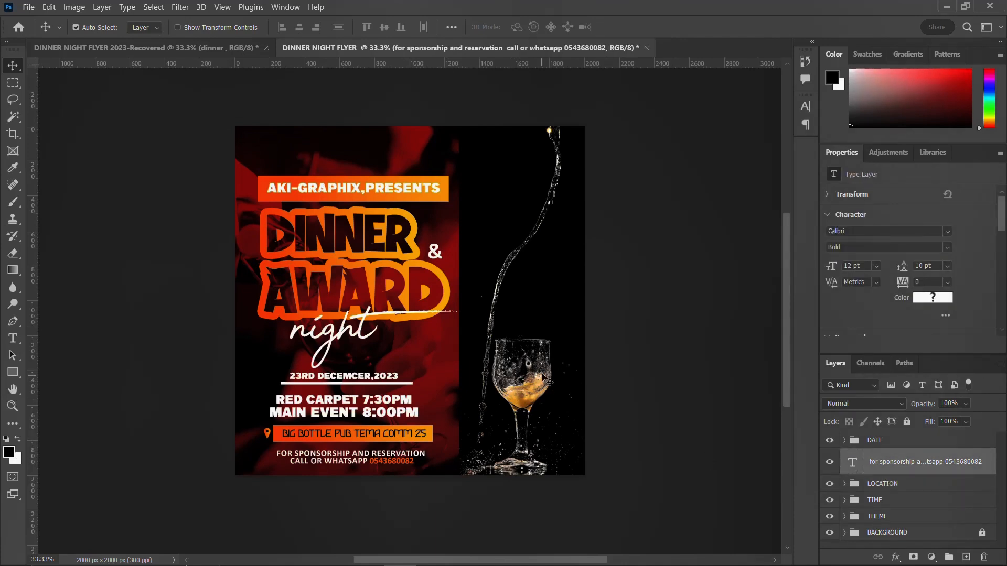
{"action": "left_click", "coordinate": [679, 393]}
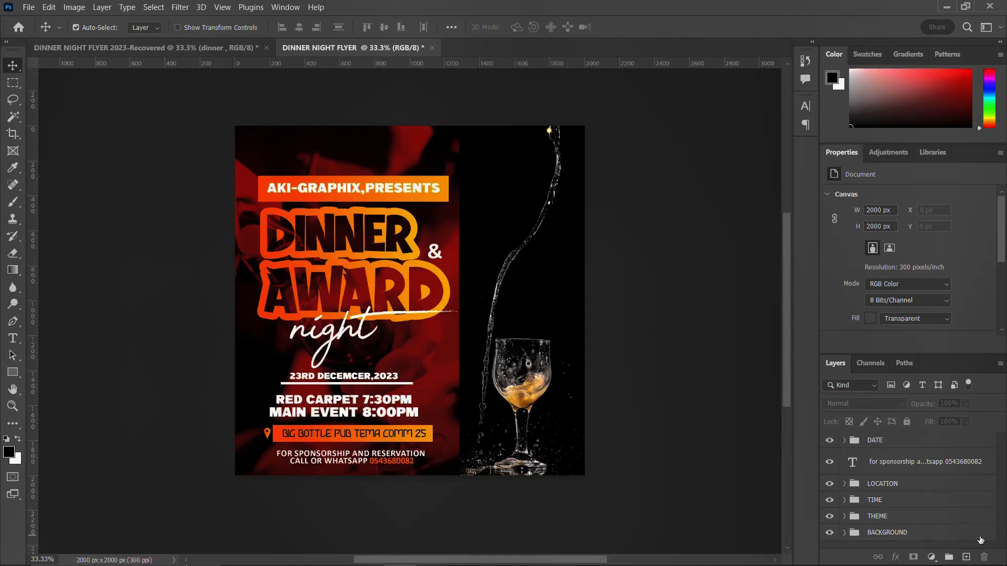
Add a Hue/Saturation adjustment layer clipped to the wine glass photo
{"action": "left_click", "coordinate": [525, 414]}
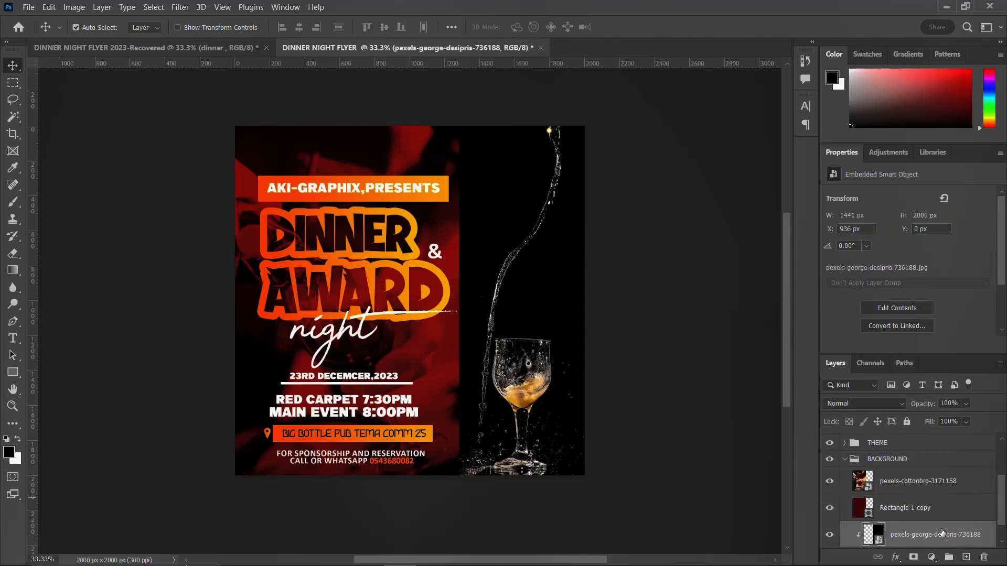
{"action": "left_click", "coordinate": [932, 557]}
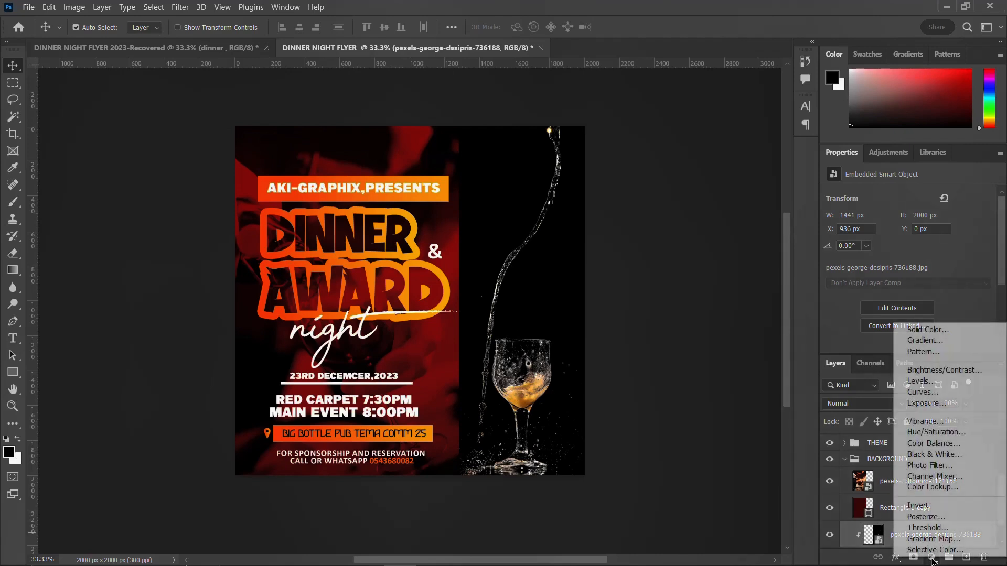
{"action": "left_click", "coordinate": [935, 432]}
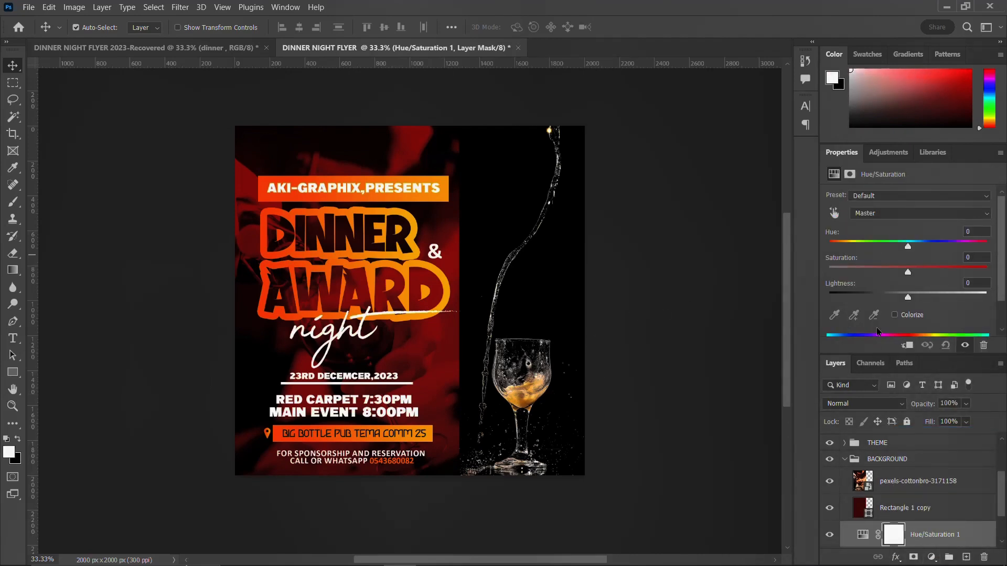
{"action": "left_click", "coordinate": [907, 345]}
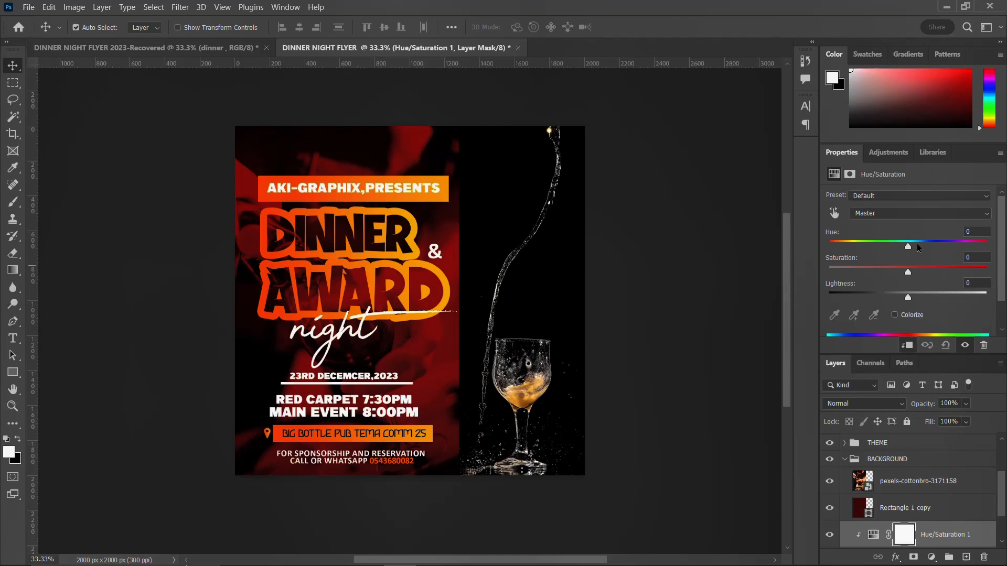
Turn the drink red with hue about -37, saturation +45 and lightness -17, and collapse the BACKGROUND group
{"action": "left_click_drag", "start_coordinate": [910, 250], "coordinate": [879, 253]}
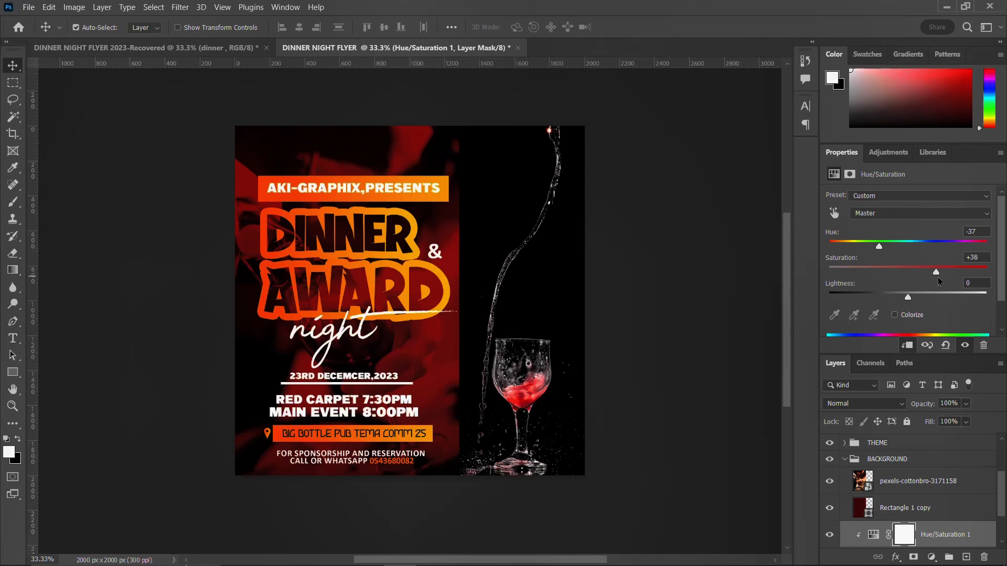
{"action": "mouse_move", "coordinate": [908, 298]}
{"action": "left_mouse_down"}
{"action": "mouse_move", "coordinate": [886, 303]}
{"action": "mouse_move", "coordinate": [928, 307]}
{"action": "mouse_move", "coordinate": [896, 304]}
{"action": "left_mouse_up"}
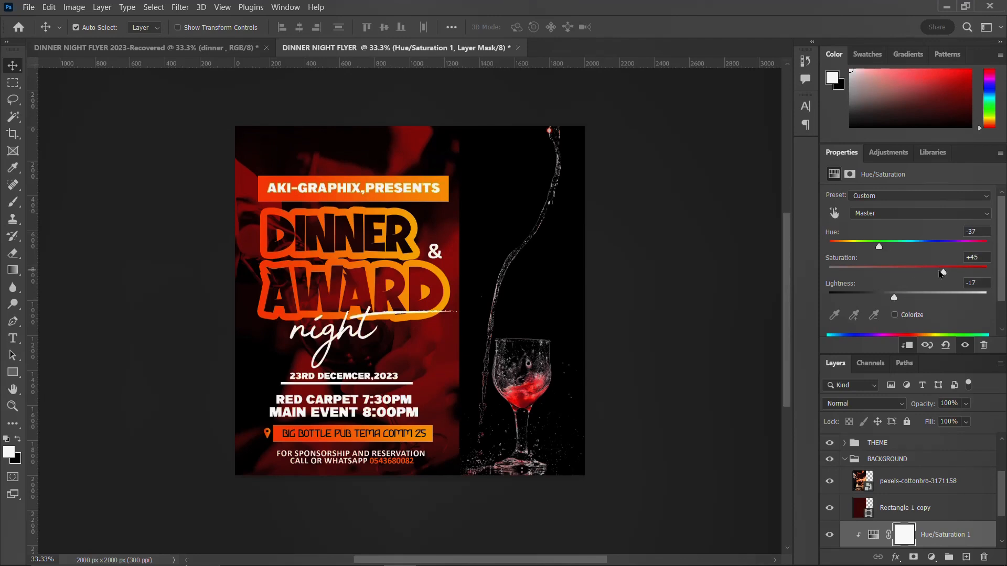
{"action": "left_click_drag", "start_coordinate": [879, 250], "coordinate": [877, 250]}
{"action": "left_click", "coordinate": [845, 461]}
{"action": "mouse_move", "coordinate": [380, 564]}
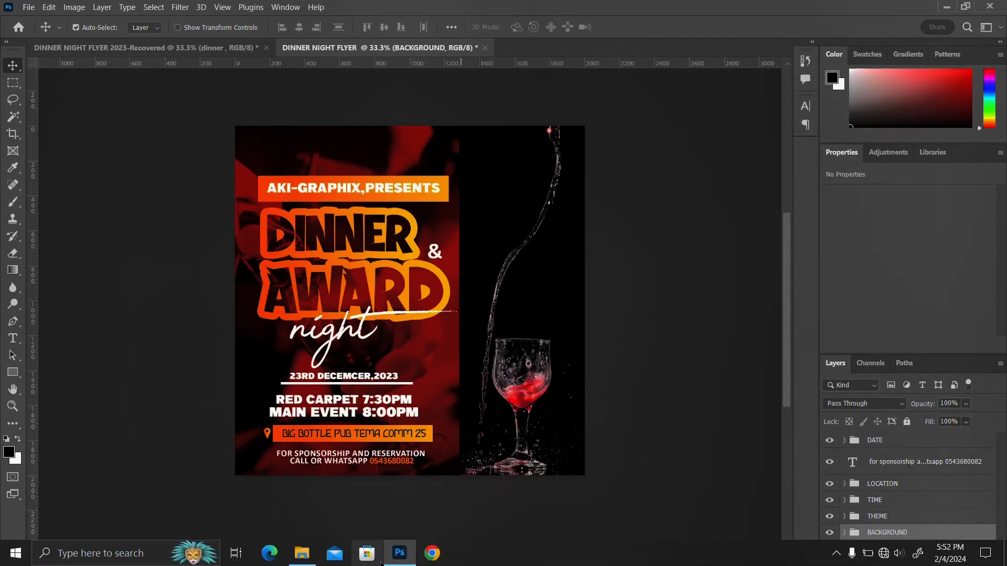
{"action": "left_click", "coordinate": [302, 552]}
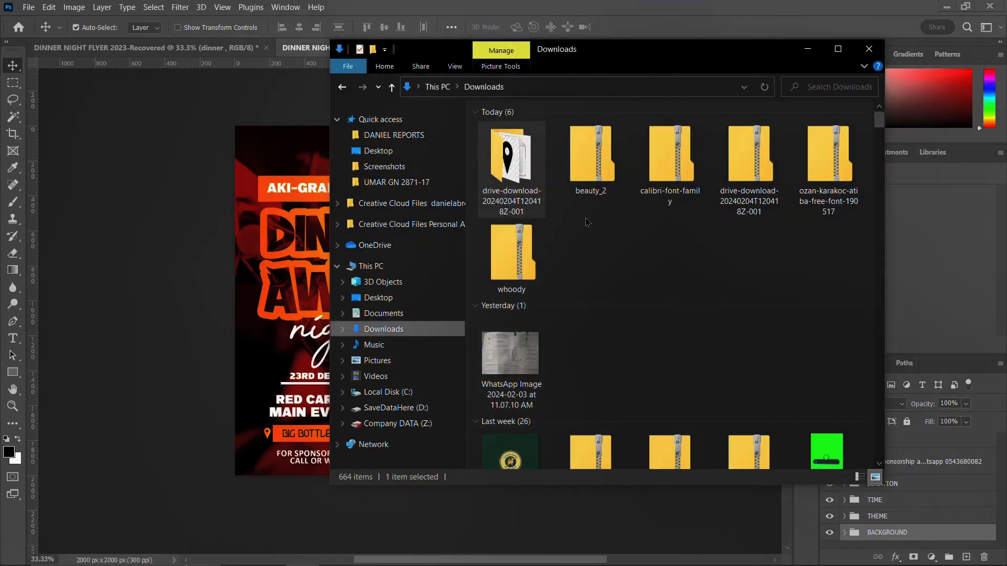
{"action": "scroll", "coordinate": [609, 251], "scroll_direction": "down", "scroll_amount": 5}
{"action": "scroll", "coordinate": [623, 303], "scroll_direction": "up", "scroll_amount": 5}
{"action": "left_click", "coordinate": [671, 6]}
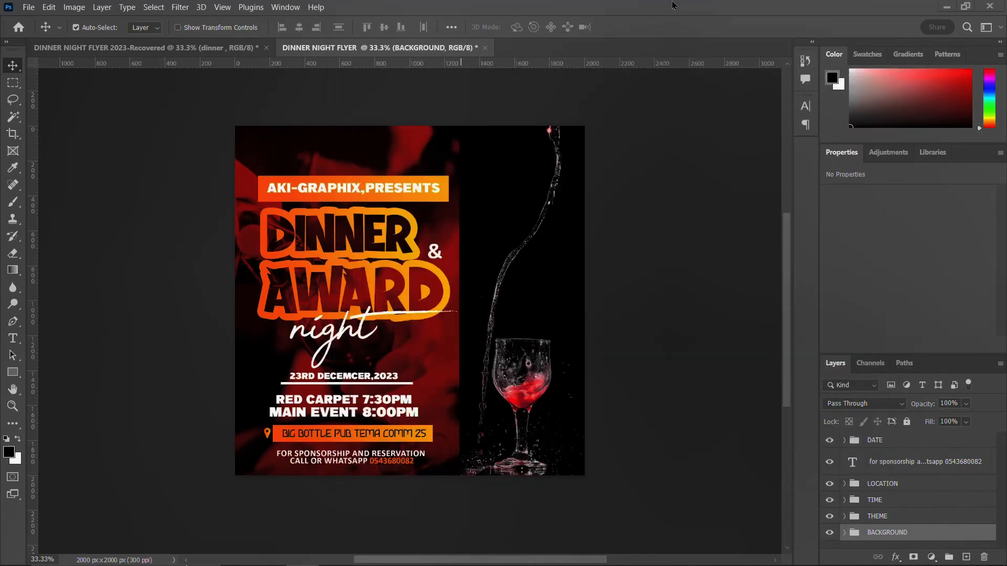
Bring the hand-and-trophy image from the other flyer document above the glass and enlarge it to 961 × 831 px
{"action": "left_click_drag", "start_coordinate": [675, 128], "coordinate": [524, 219]}
{"action": "key", "text": "ctrl+t"}
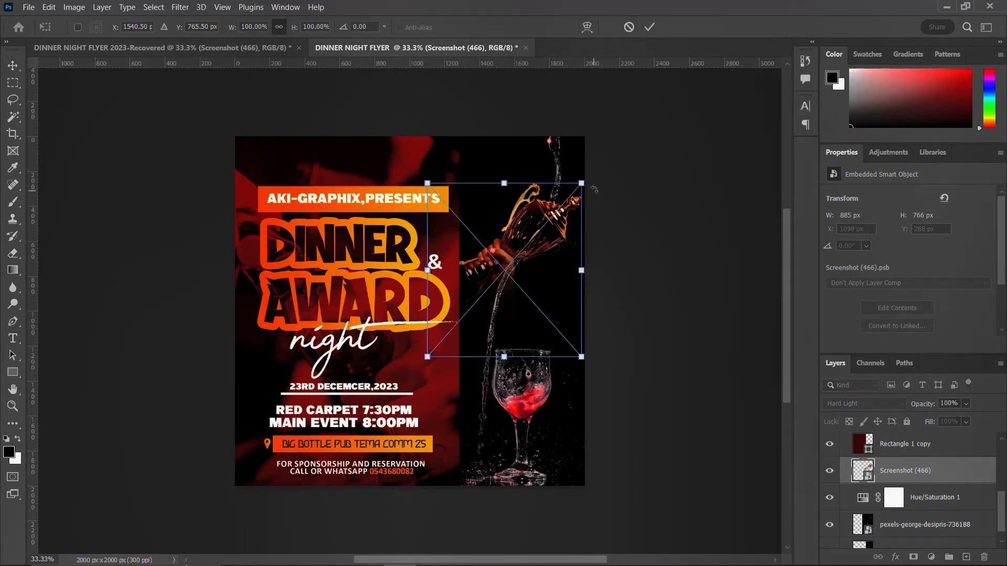
{"action": "left_click_drag", "start_coordinate": [588, 180], "coordinate": [594, 176]}
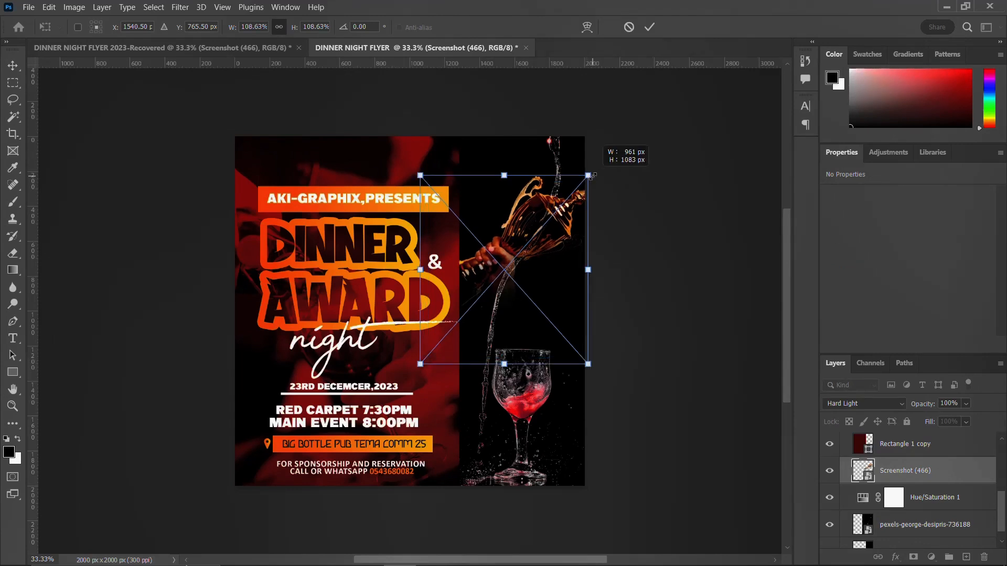
{"action": "key", "text": "Return"}
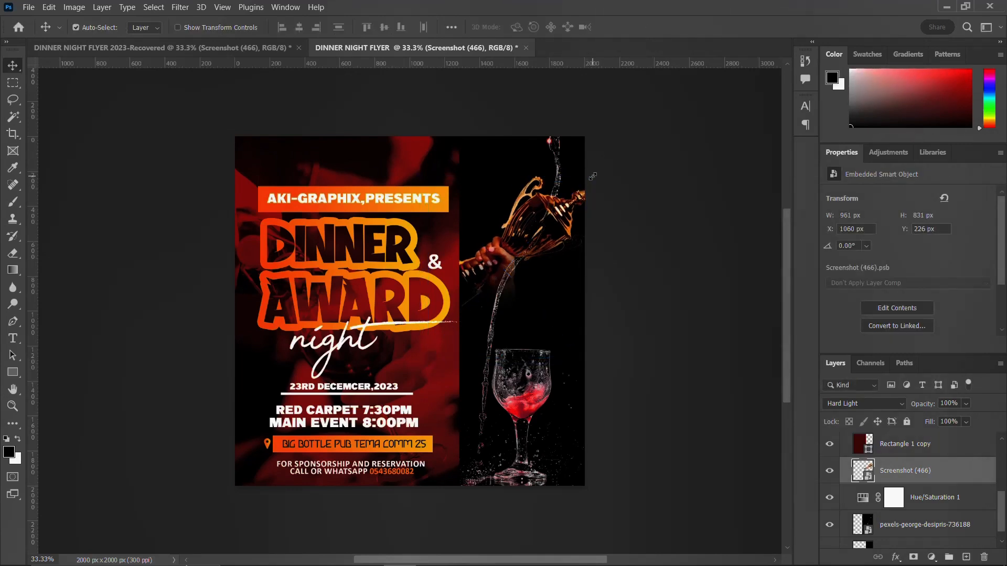
Collapse the BACKGROUND group, then put the sponsorship contact text in its own group named CONTACT DETAILS
{"action": "scroll", "coordinate": [918, 464], "scroll_direction": "up", "scroll_amount": 3}
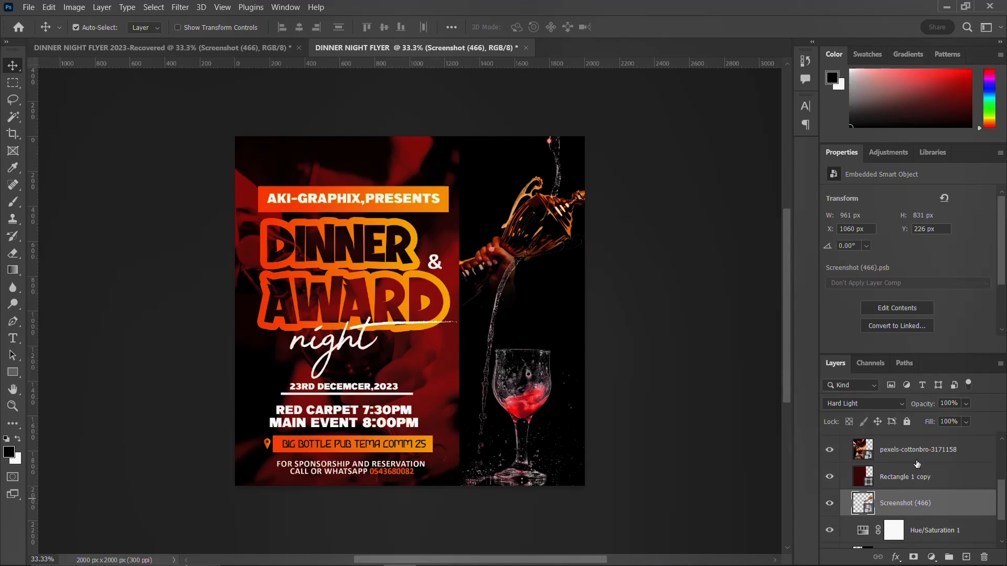
{"action": "left_click", "coordinate": [844, 478]}
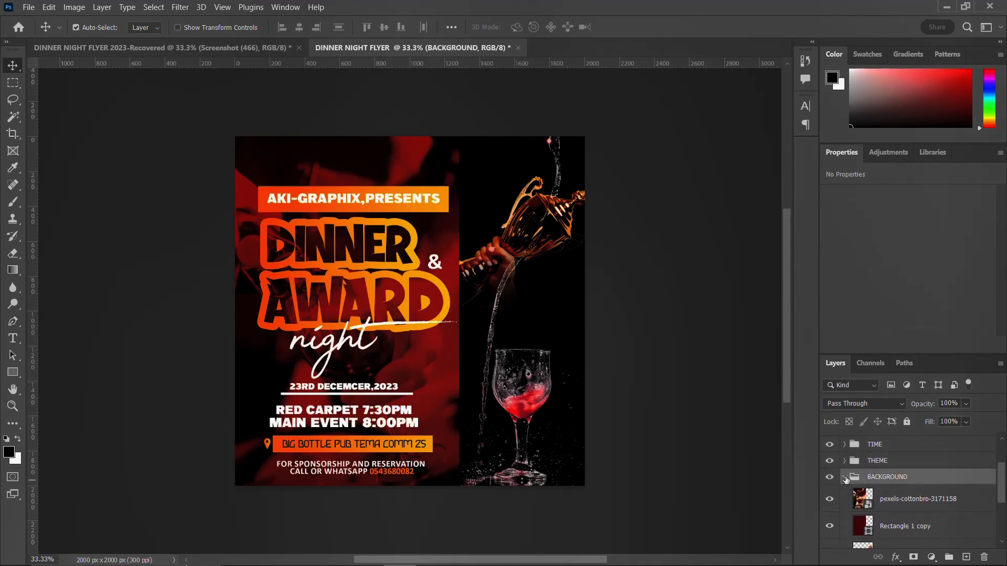
{"action": "left_click", "coordinate": [883, 460]}
{"action": "key", "text": "ctrl+g"}
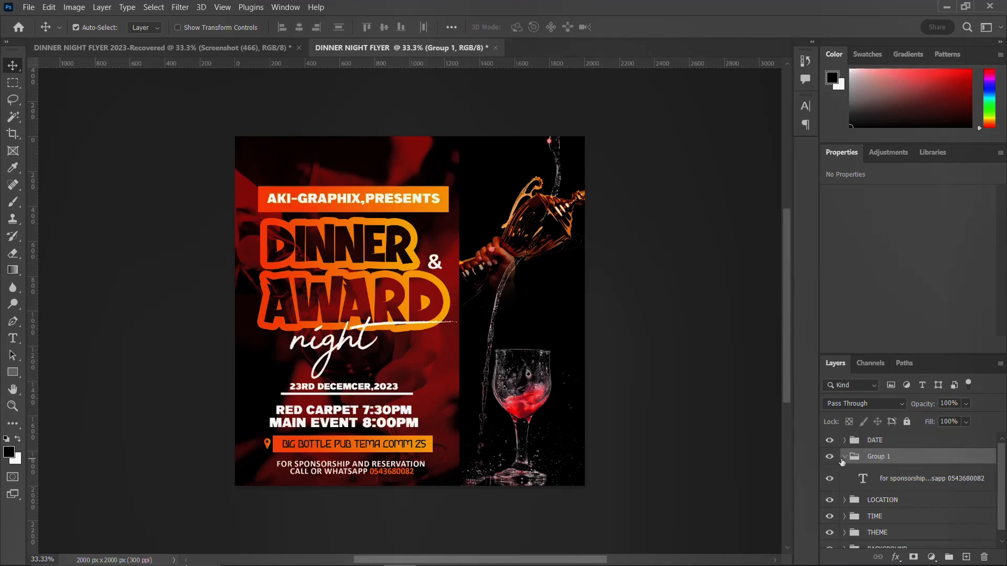
{"action": "left_click", "coordinate": [845, 457]}
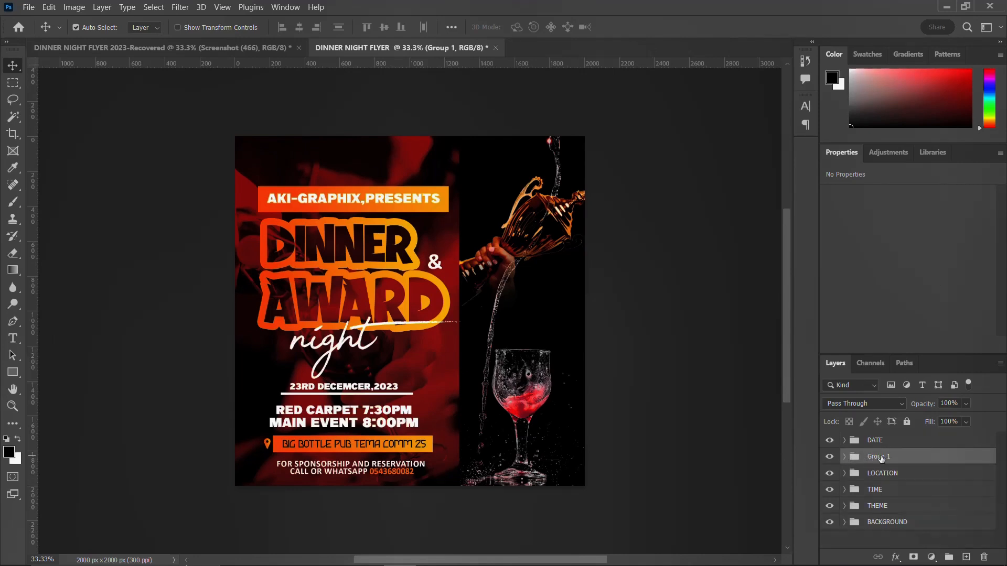
{"action": "double_click", "coordinate": [881, 456]}
{"action": "type", "text": "CONTACT DETAILS"}
{"action": "key", "text": "Return"}
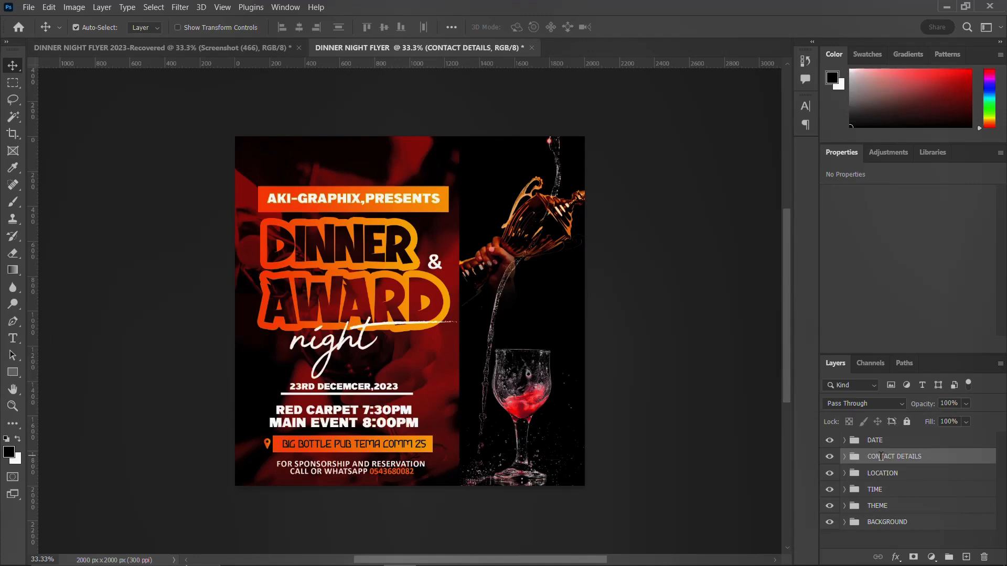
Hide and show the CONTACT DETAILS and DATE groups to check what each contains
{"action": "left_click", "coordinate": [828, 457]}
{"action": "left_click", "coordinate": [828, 456]}
{"action": "left_click", "coordinate": [829, 441]}
{"action": "left_click", "coordinate": [829, 441]}
Stamp all visible layers into a new layer above the DATE group and convert it to a smart object
{"action": "left_click", "coordinate": [898, 442]}
{"action": "scroll", "coordinate": [898, 443], "scroll_direction": "up", "scroll_amount": 1}
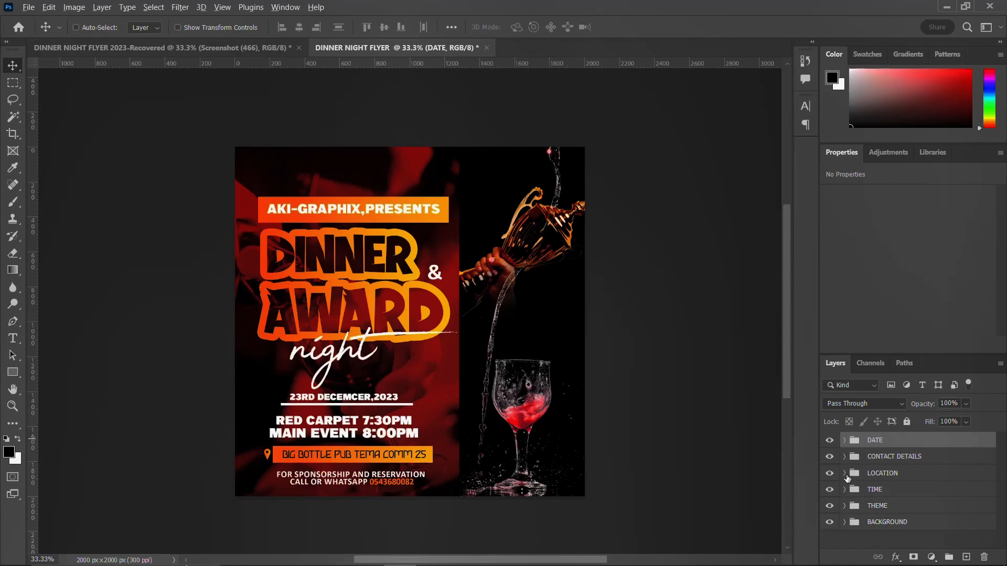
{"action": "key", "text": "ctrl+shift+alt+e"}
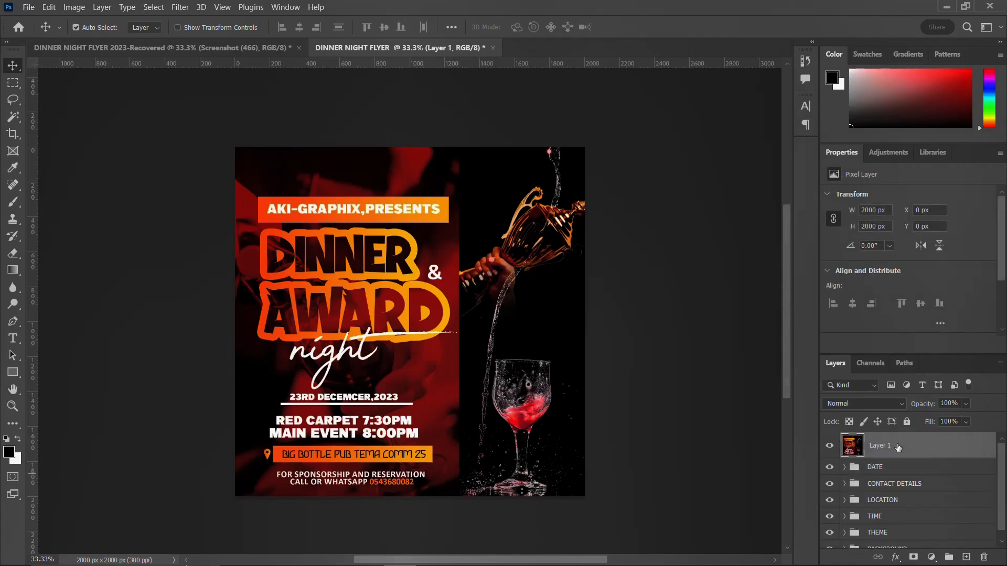
{"action": "right_click", "coordinate": [901, 447]}
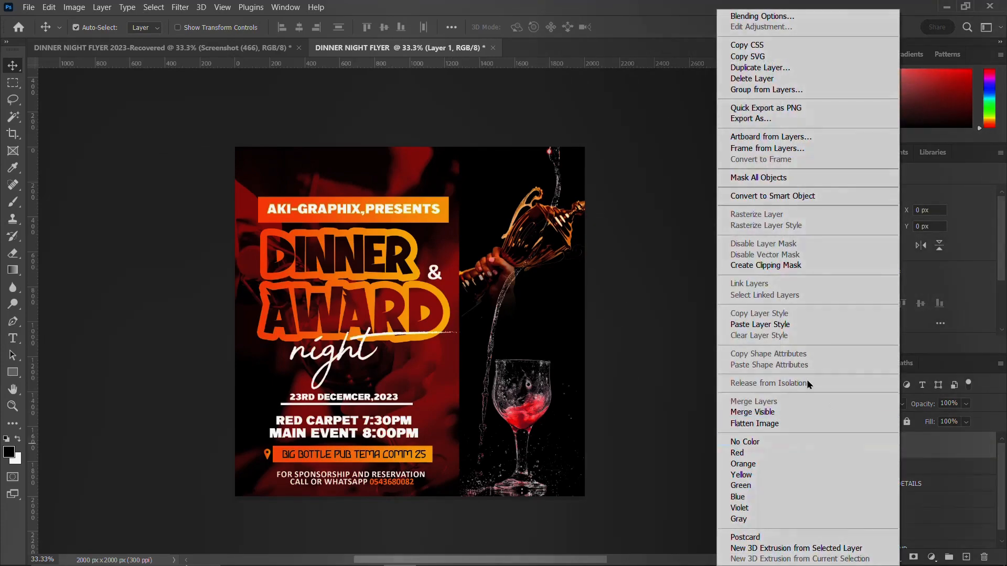
{"action": "left_click", "coordinate": [780, 197]}
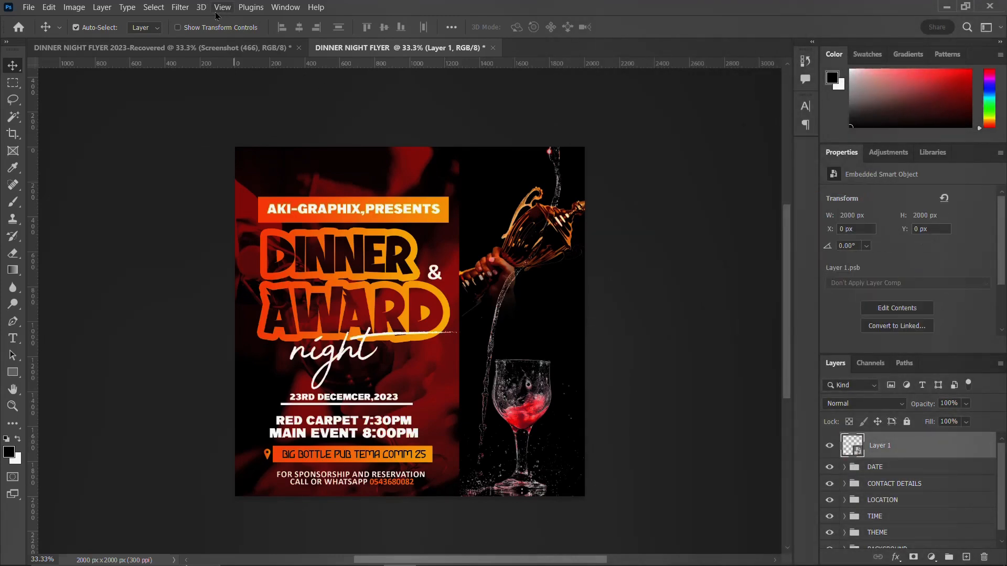
In the Camera Raw Filter, set temperature +25, tint -39, exposure -0.35, contrast +49, highlights +21, shadows +8 and whites -50
{"action": "left_click", "coordinate": [180, 7]}
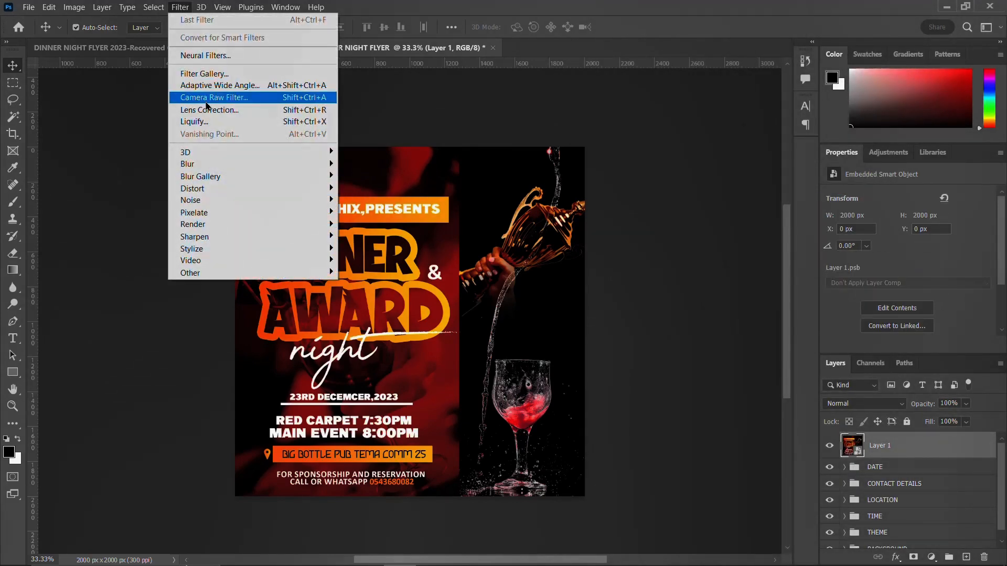
{"action": "left_click", "coordinate": [247, 100]}
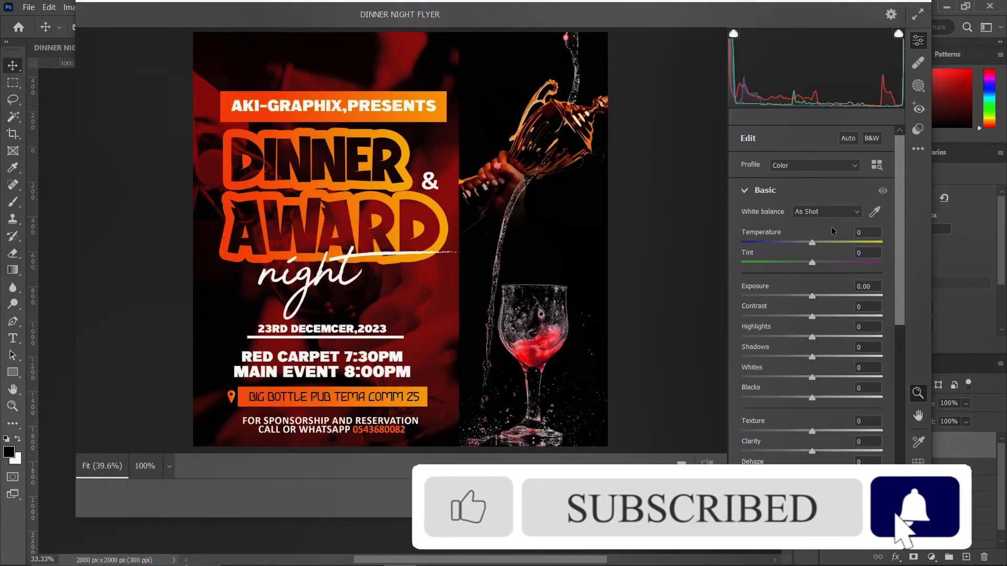
{"action": "left_click_drag", "start_coordinate": [813, 244], "coordinate": [795, 345]}
{"action": "left_click_drag", "start_coordinate": [801, 345], "coordinate": [779, 378]}
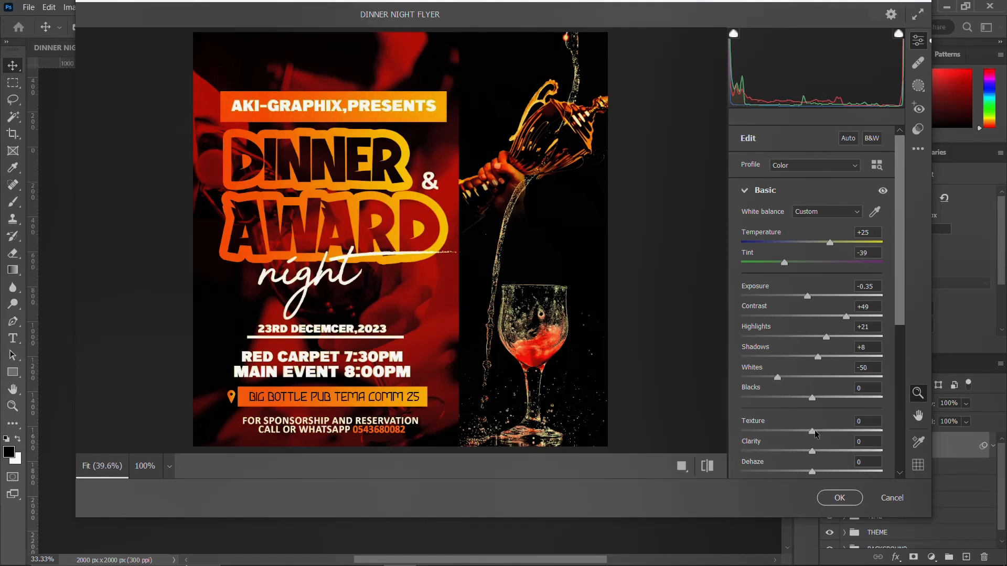
Set texture +25, clarity +2, vibrance +38 and saturation +4, compare before and after, and apply the filter
{"action": "left_click_drag", "start_coordinate": [812, 431], "coordinate": [817, 456]}
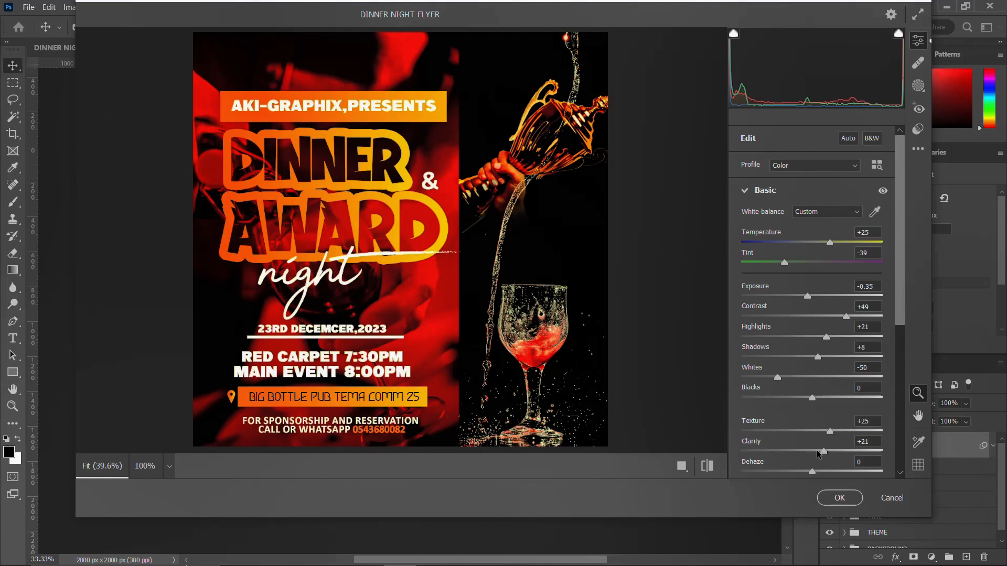
{"action": "scroll", "coordinate": [835, 446], "scroll_direction": "down", "scroll_amount": 5}
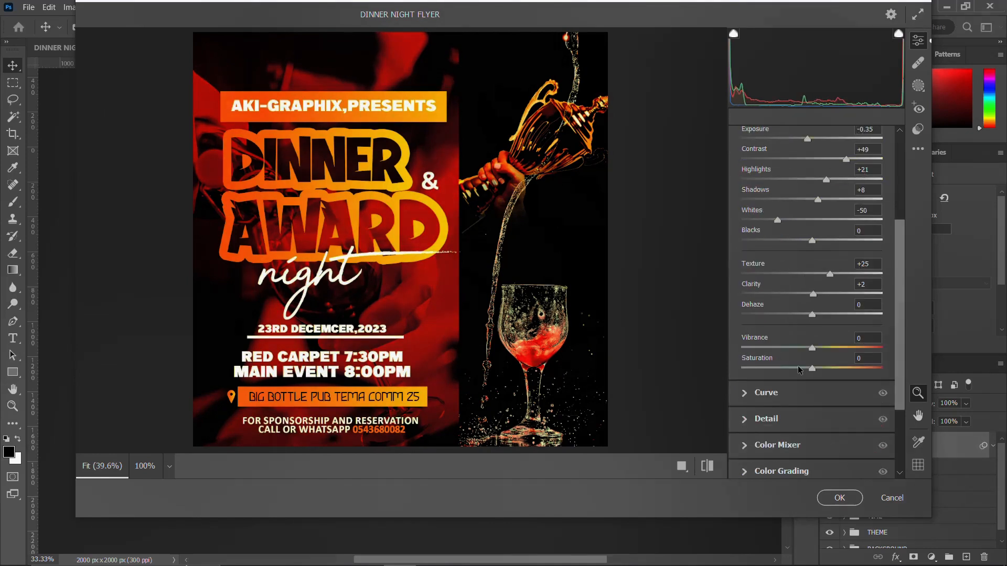
{"action": "mouse_move", "coordinate": [813, 354]}
{"action": "left_mouse_down"}
{"action": "mouse_move", "coordinate": [824, 353]}
{"action": "mouse_move", "coordinate": [806, 356]}
{"action": "mouse_move", "coordinate": [839, 350]}
{"action": "mouse_move", "coordinate": [803, 369]}
{"action": "mouse_move", "coordinate": [815, 370]}
{"action": "left_mouse_up"}
{"action": "left_click", "coordinate": [680, 466]}
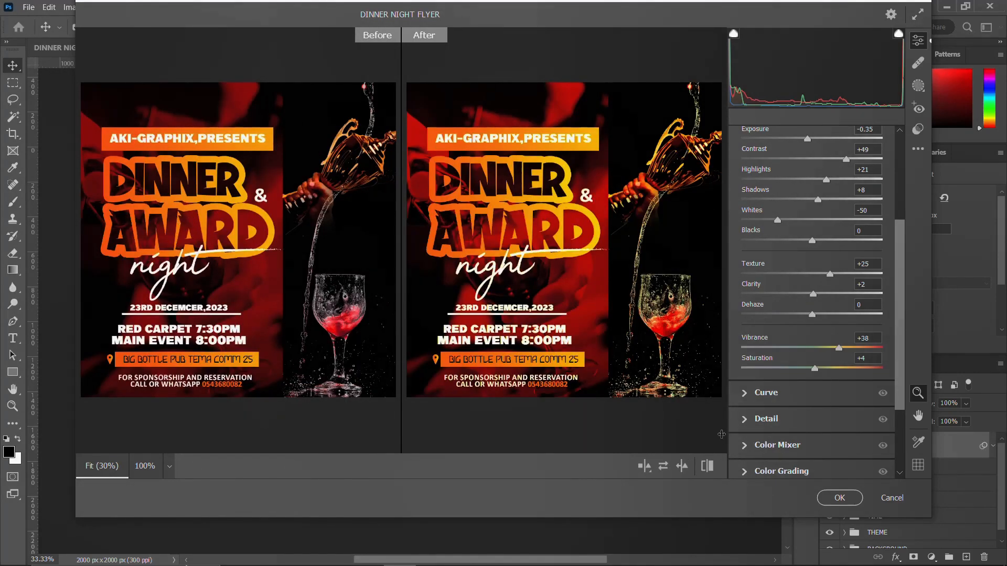
{"action": "left_click", "coordinate": [838, 498]}
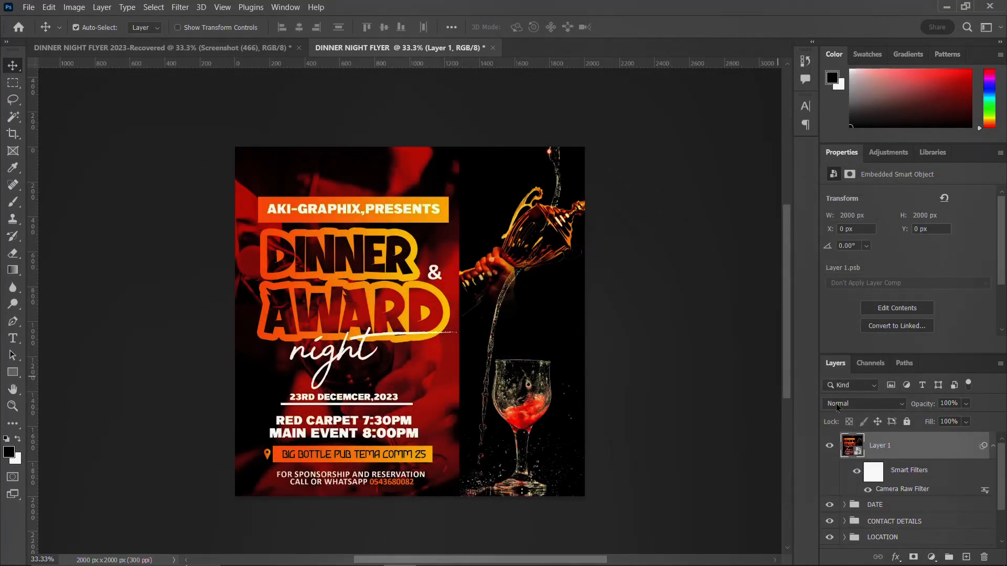
Collapse the merged layer's smart filters and toggle the layer's visibility to compare the flyer with and without grading
{"action": "left_click", "coordinate": [990, 446]}
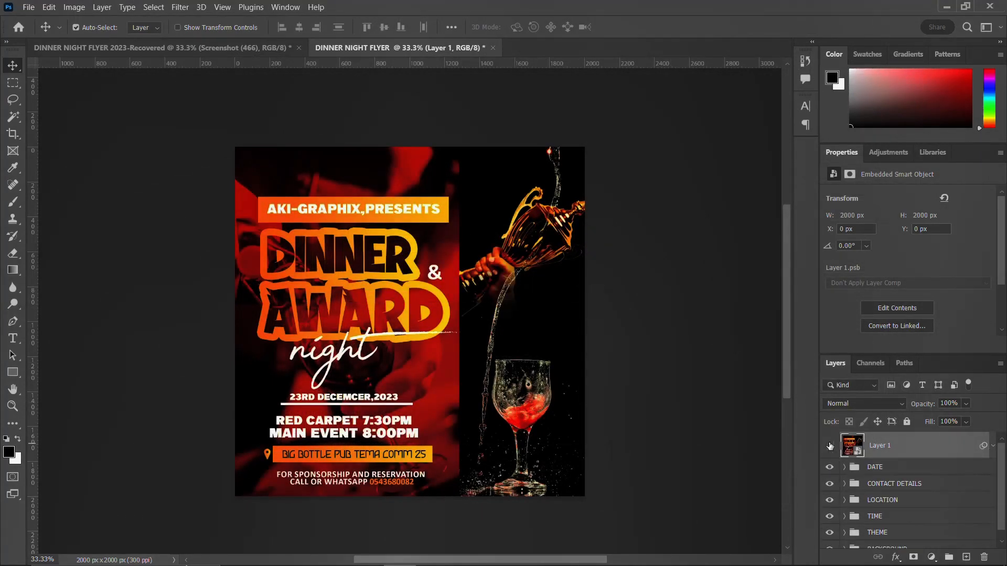
{"action": "left_click", "coordinate": [830, 446]}
{"action": "left_click", "coordinate": [830, 446]}
{"action": "scroll", "coordinate": [603, 342], "scroll_direction": "down", "scroll_amount": 1}
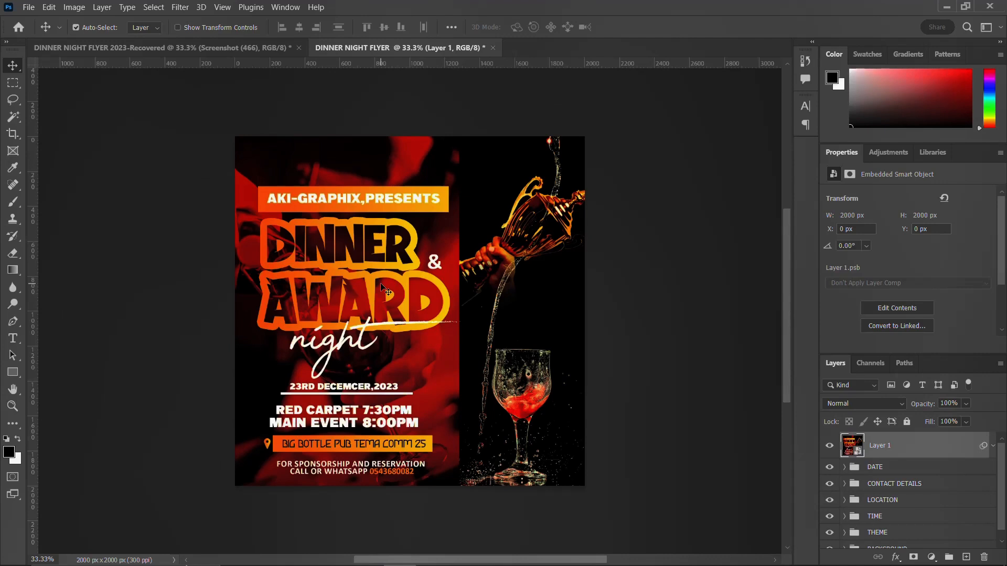
{"action": "scroll", "coordinate": [383, 287], "scroll_direction": "down", "scroll_amount": 1}
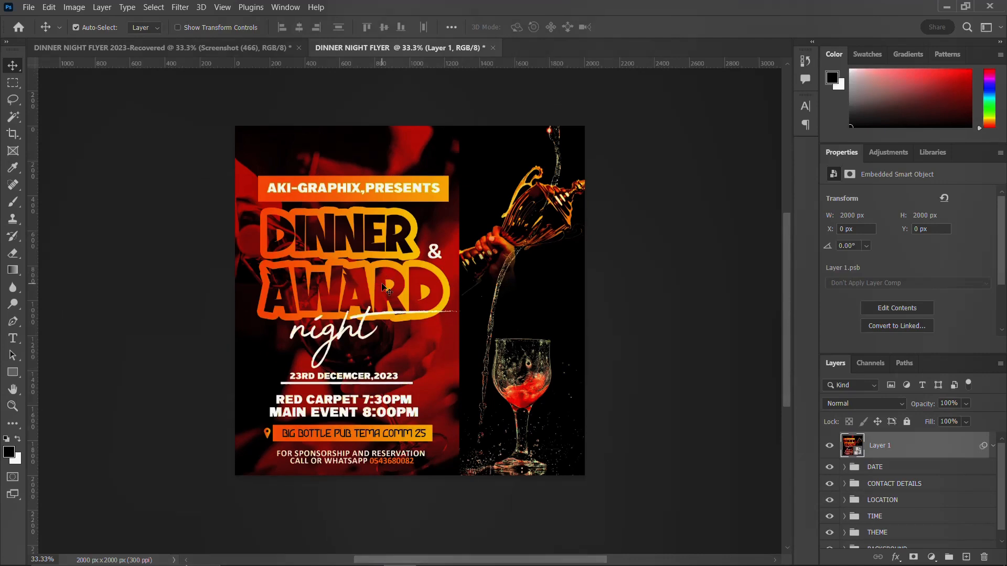